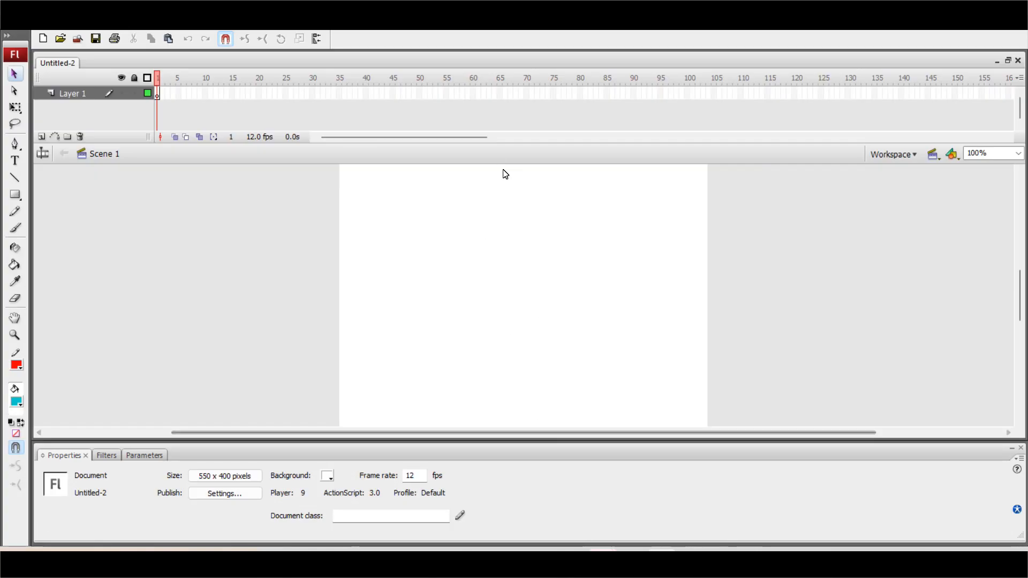
Draw a turquoise square with a red outline, about 102 px wide, overlapping the stage's left edge
left_click_drag(498, 156, 504, 165)
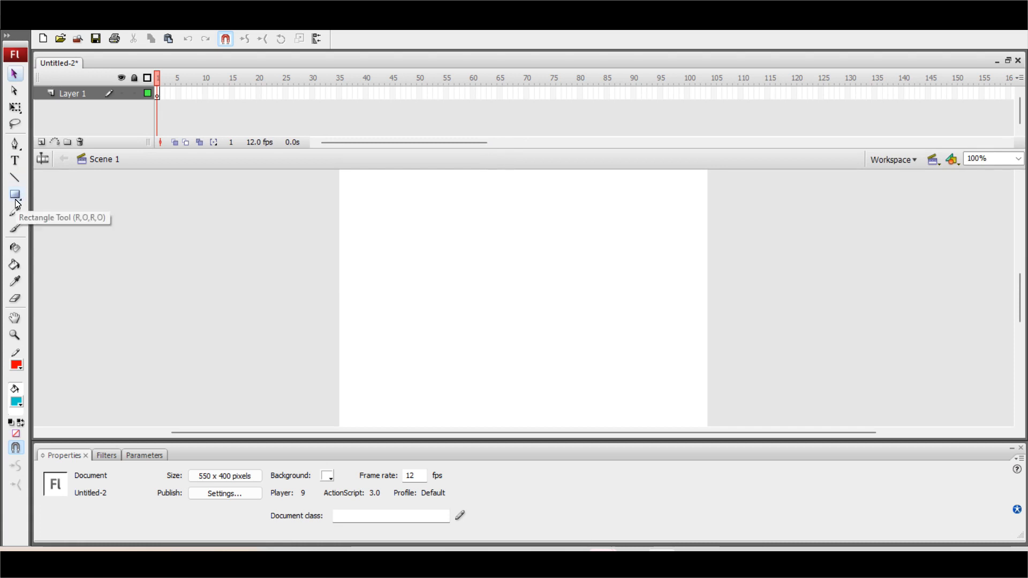
left_click(16, 180)
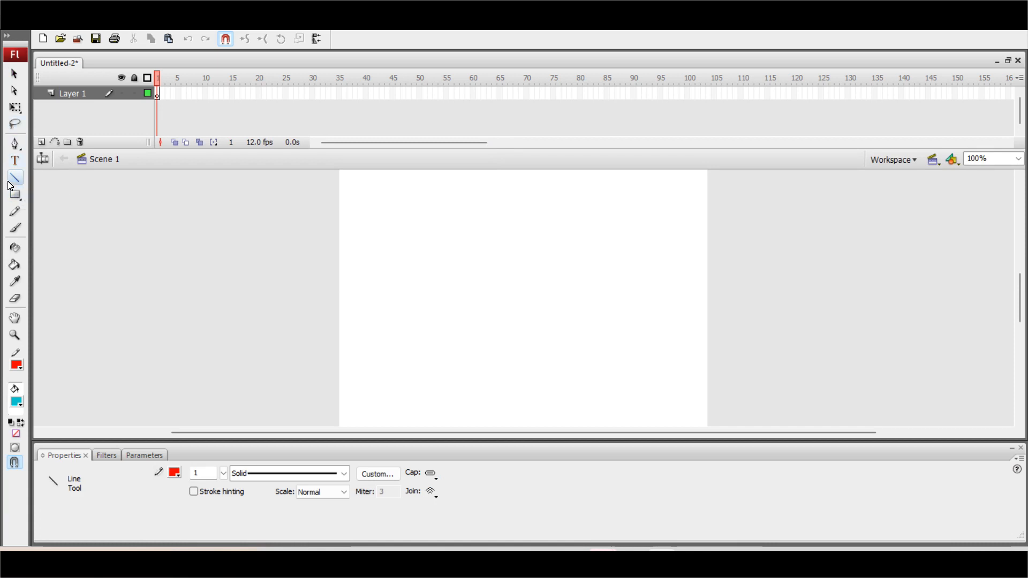
left_click(15, 196)
left_click_drag(321, 223, 389, 291)
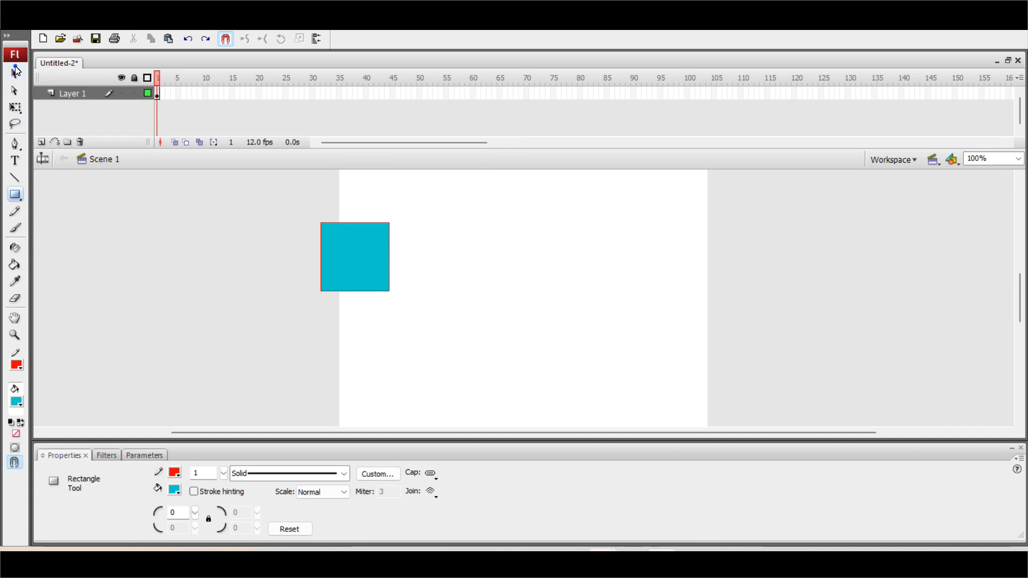
Delete the square's red outline and move the fill onto the stage to about X 57, Y 114
left_click(14, 77)
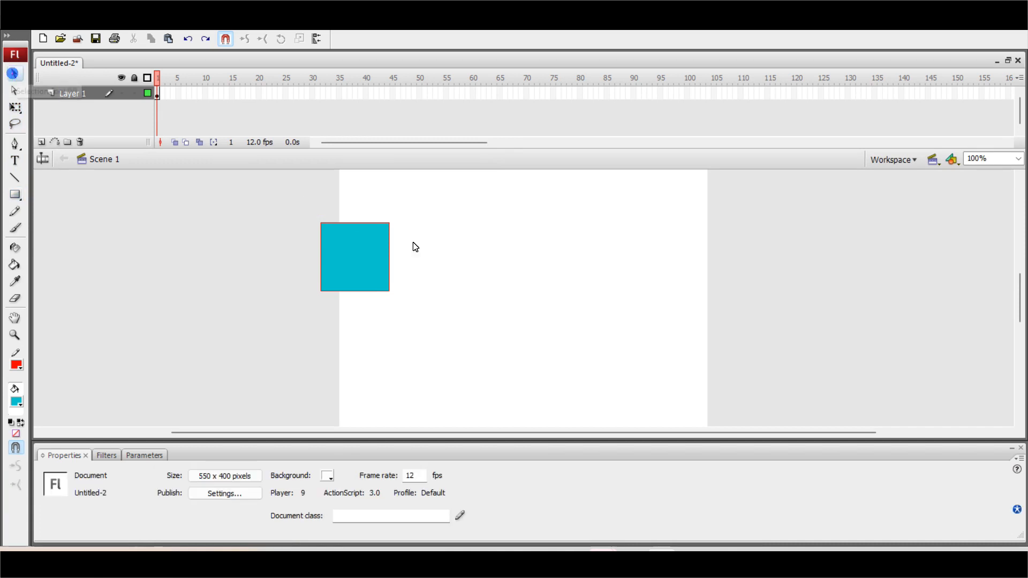
left_click(345, 221)
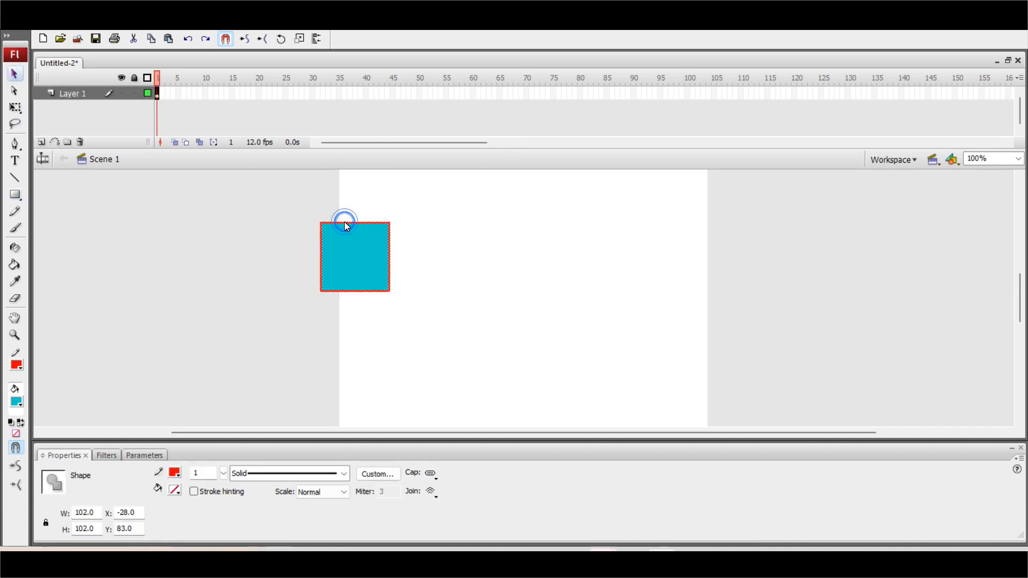
key("Delete")
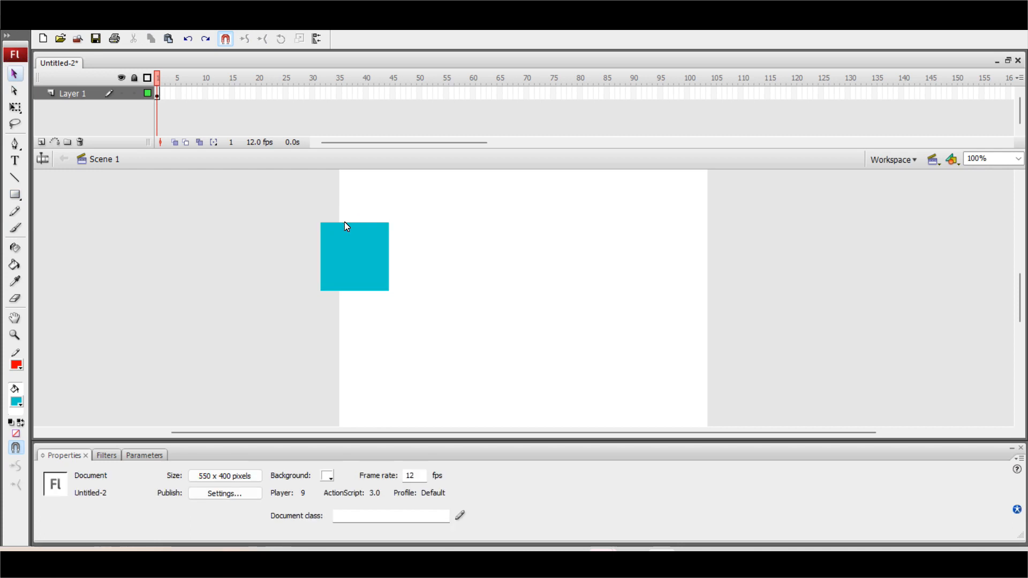
left_click(355, 266)
left_click_drag(345, 256, 404, 264)
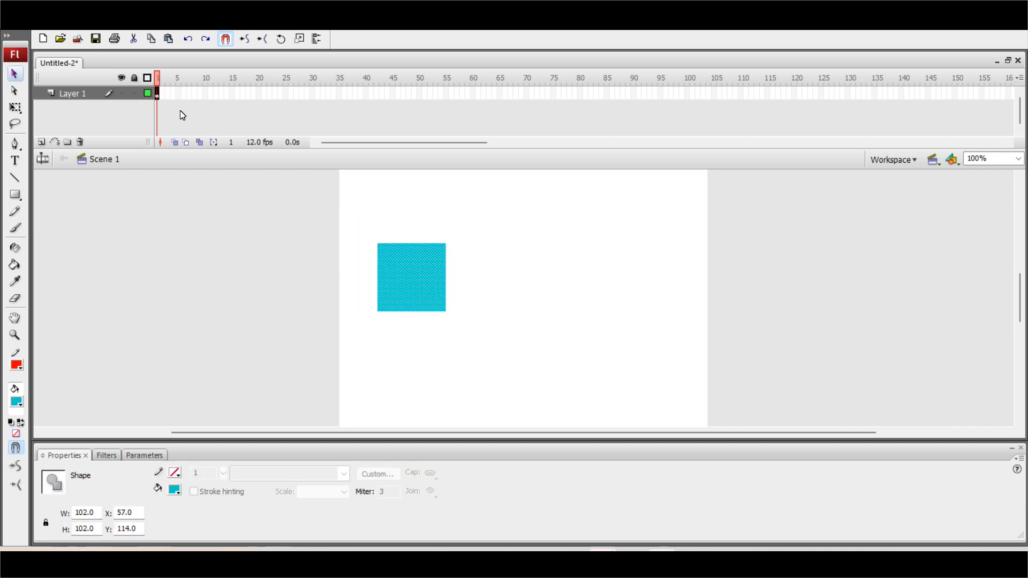
Insert a keyframe at frame 55 of Layer 1
left_click(158, 95)
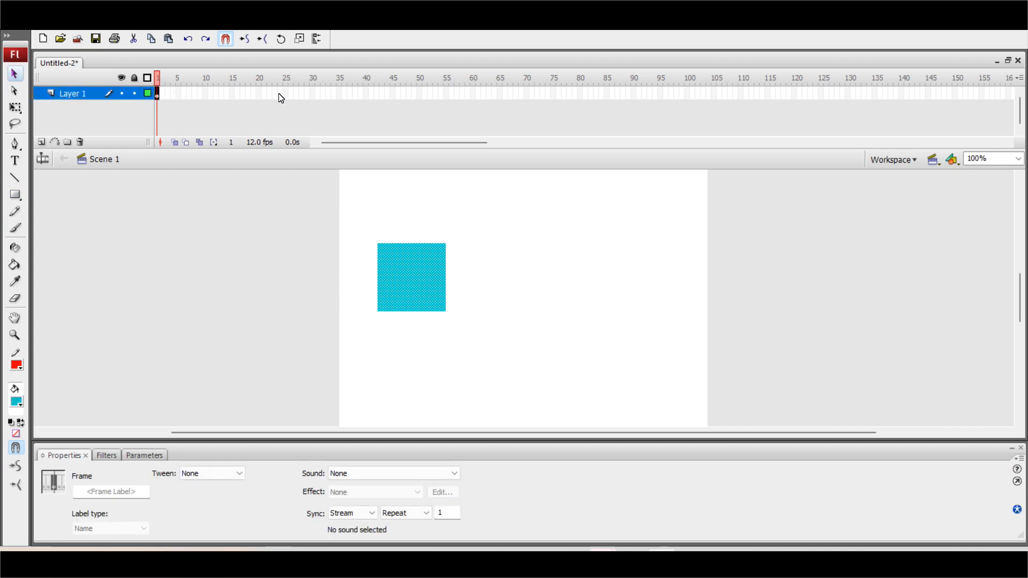
left_click(388, 94)
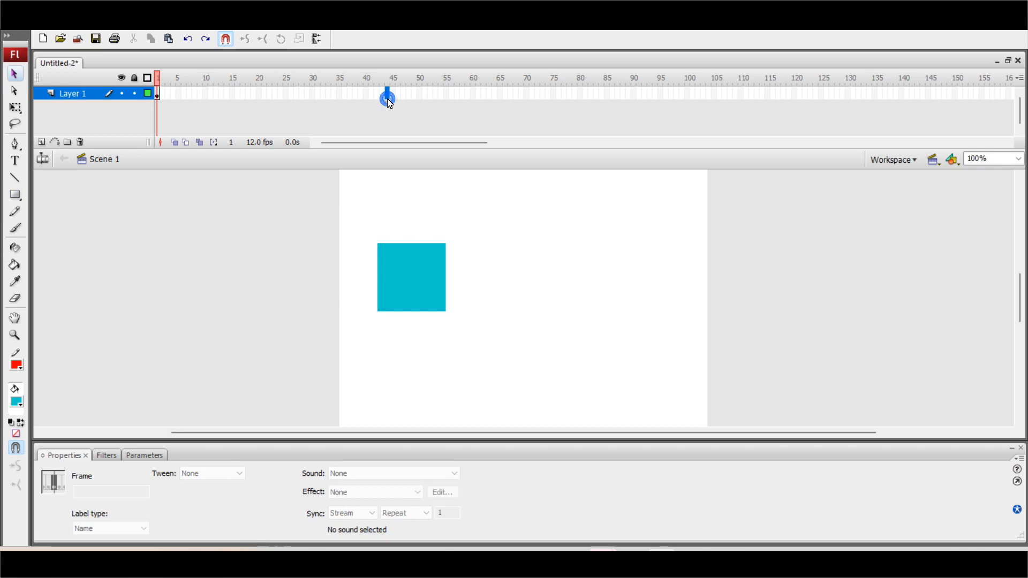
left_click(448, 93)
right_click(448, 93)
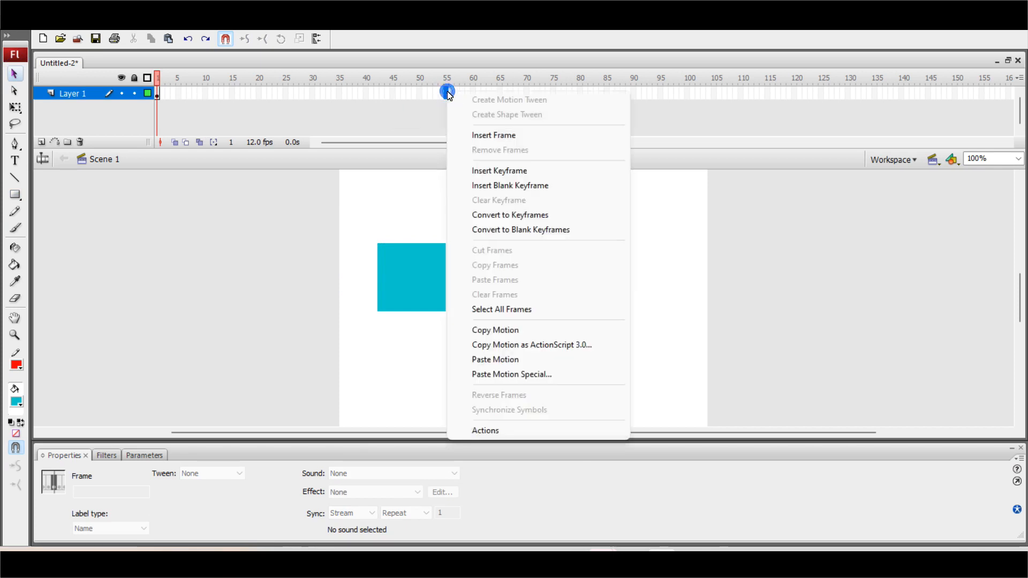
left_click(498, 172)
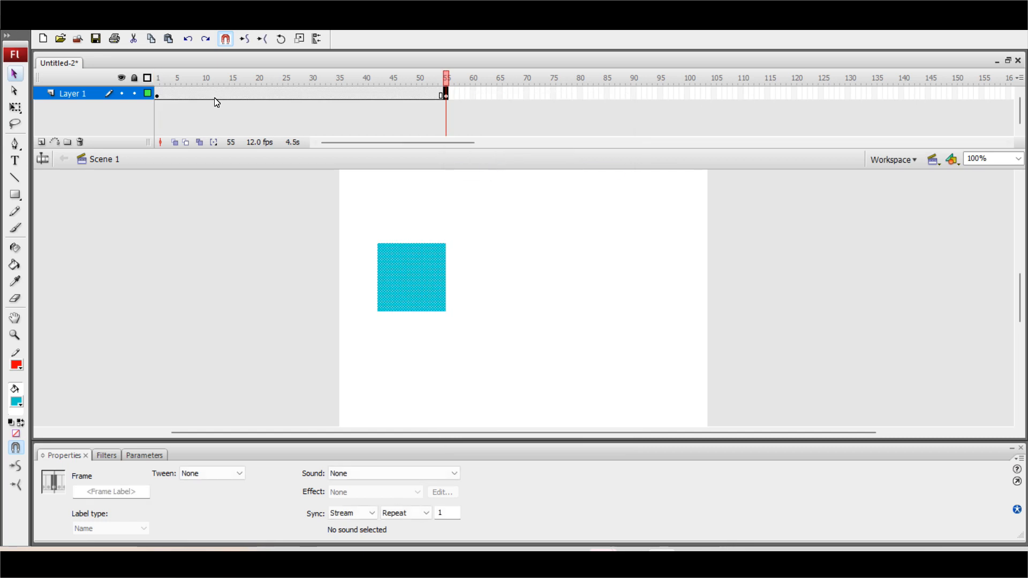
Apply a Shape tween to the frames between the keyframes at frames 1 and 55
left_click(157, 95)
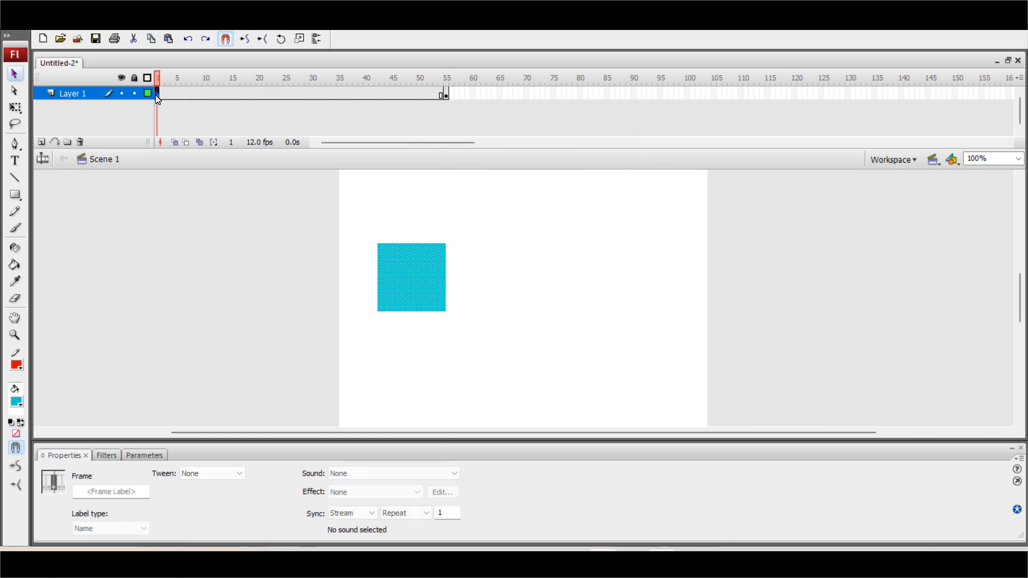
left_click(448, 97)
left_click_drag(448, 97, 272, 101)
left_click(269, 97)
left_click(354, 97)
left_click(244, 95)
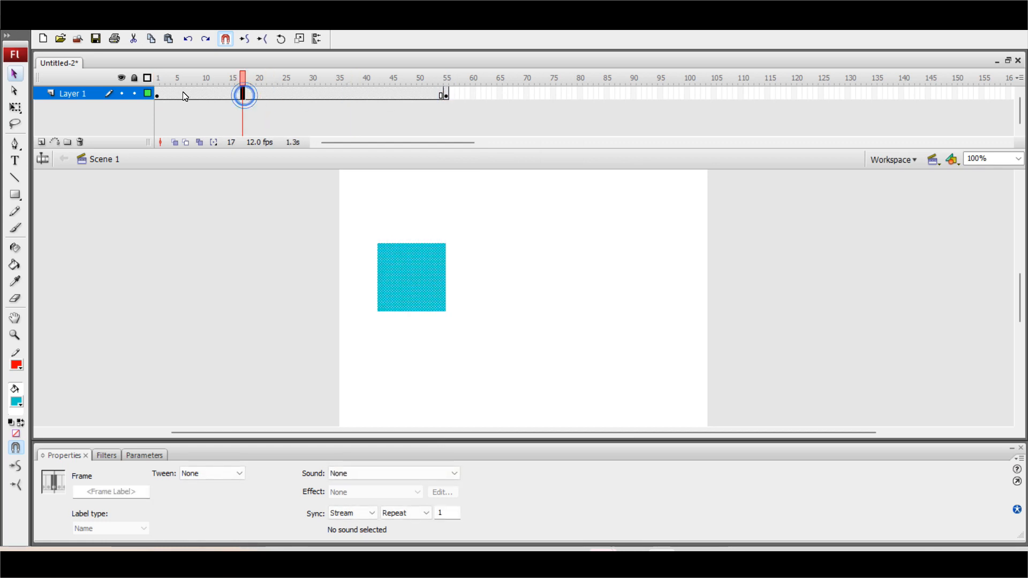
left_click(282, 96)
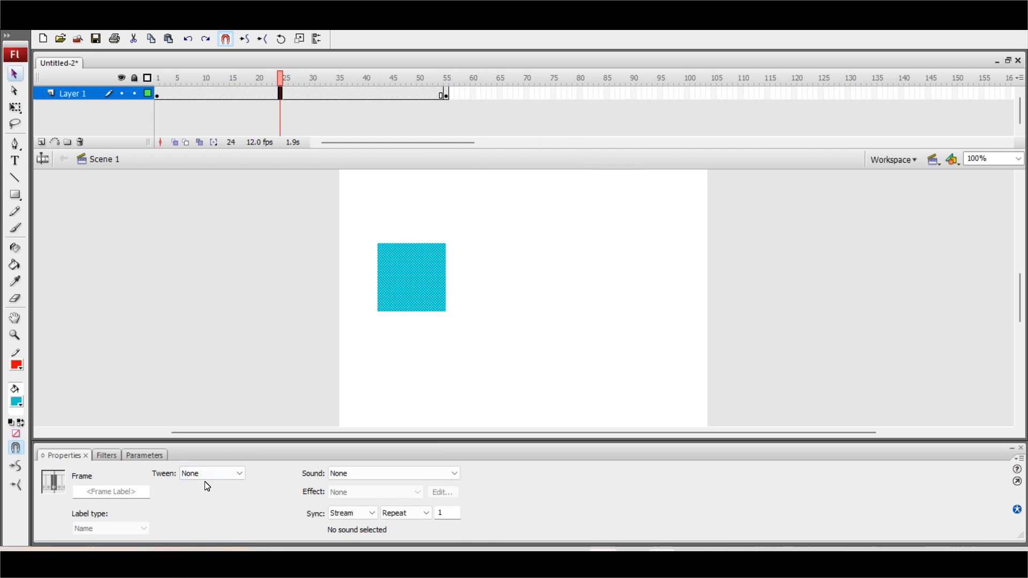
left_click(234, 477)
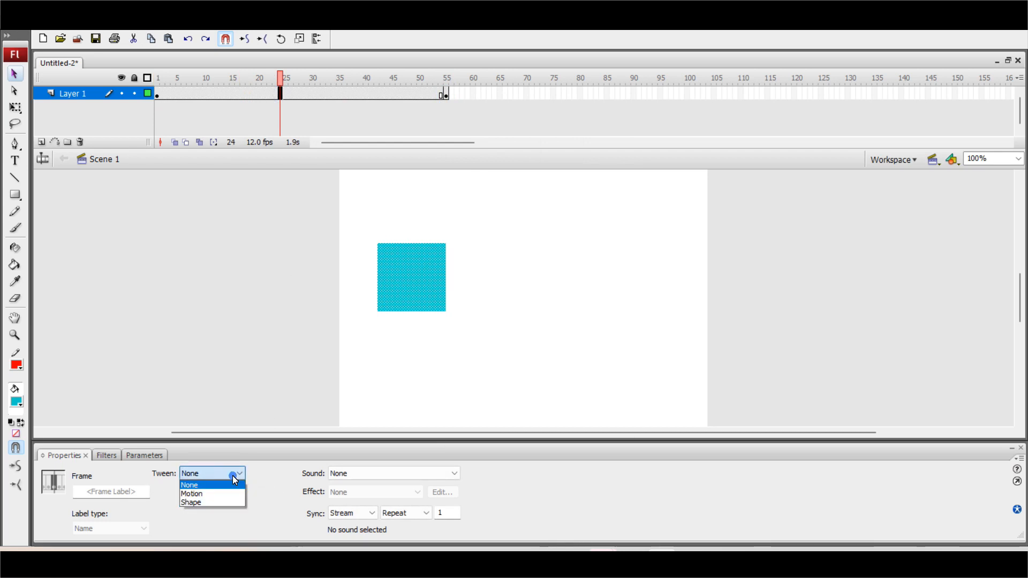
left_click(207, 504)
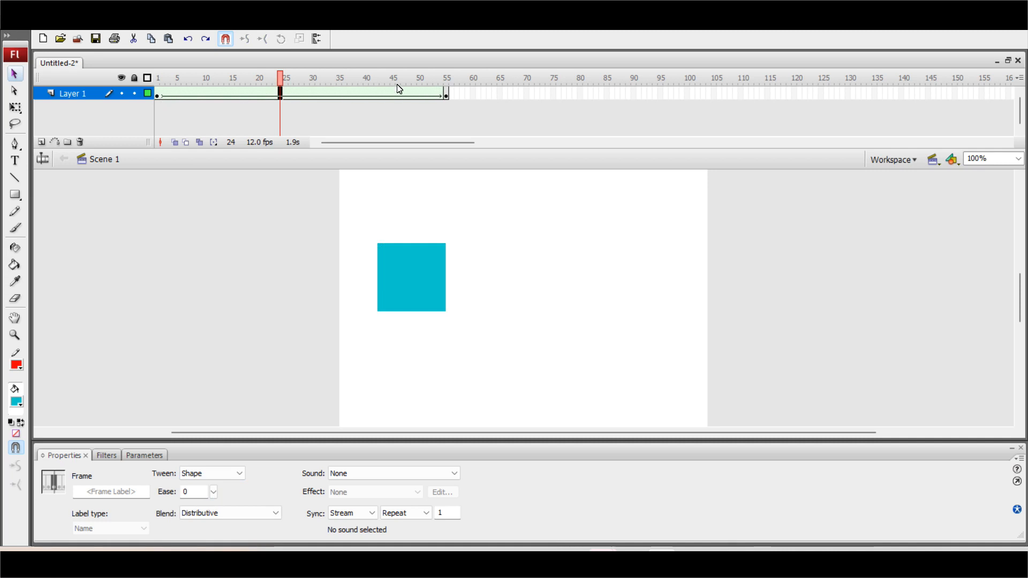
Move the square in frame 55 across the stage to about X 402 and preview the tween along the timeline
left_click_drag(294, 77, 420, 78)
left_click_drag(343, 94, 260, 78)
left_click(157, 96)
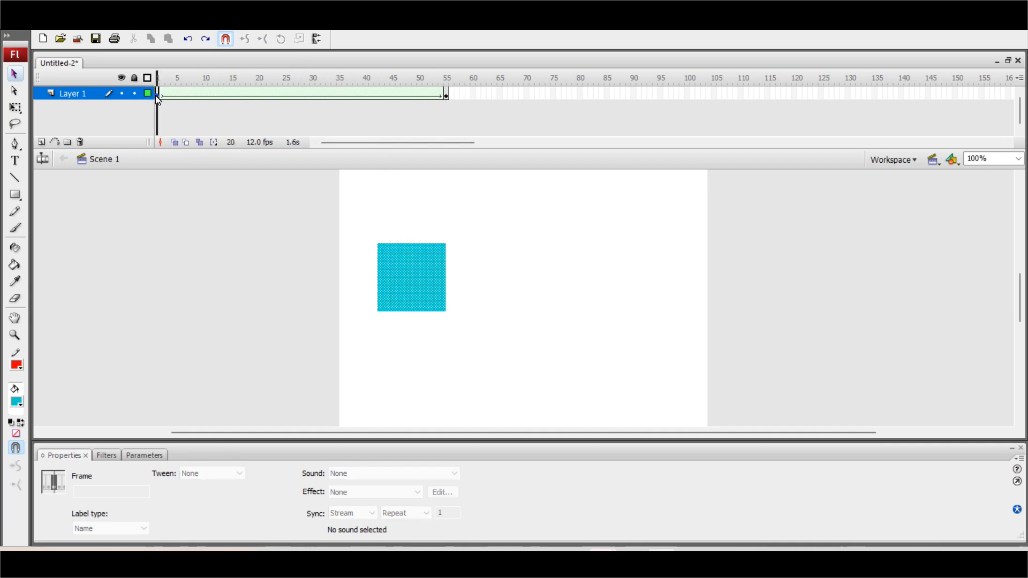
left_click(446, 95)
left_click(447, 95)
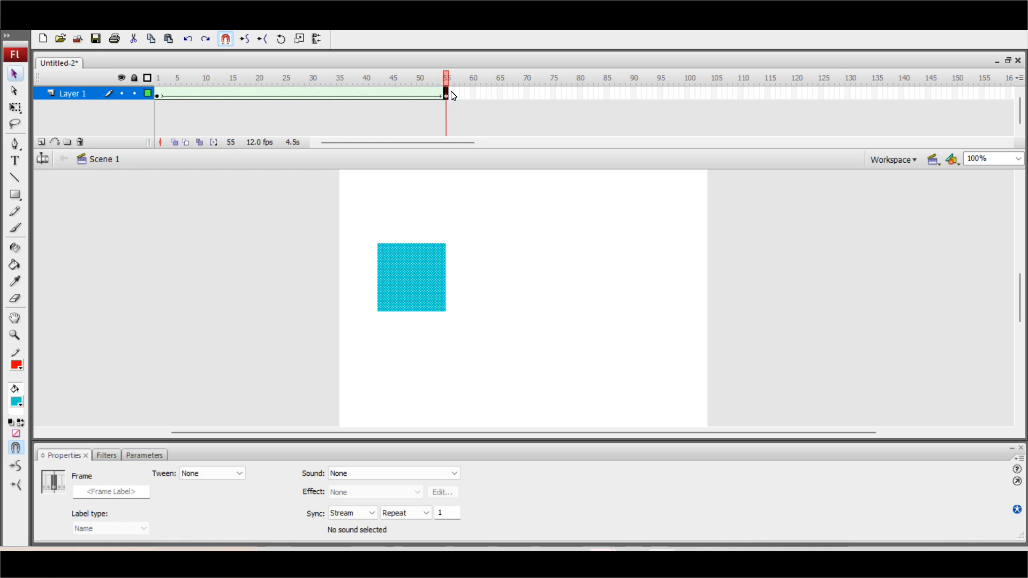
left_click_drag(421, 268, 654, 269)
left_click_drag(446, 79, 452, 116)
left_click(160, 96)
left_click_drag(445, 80, 144, 98)
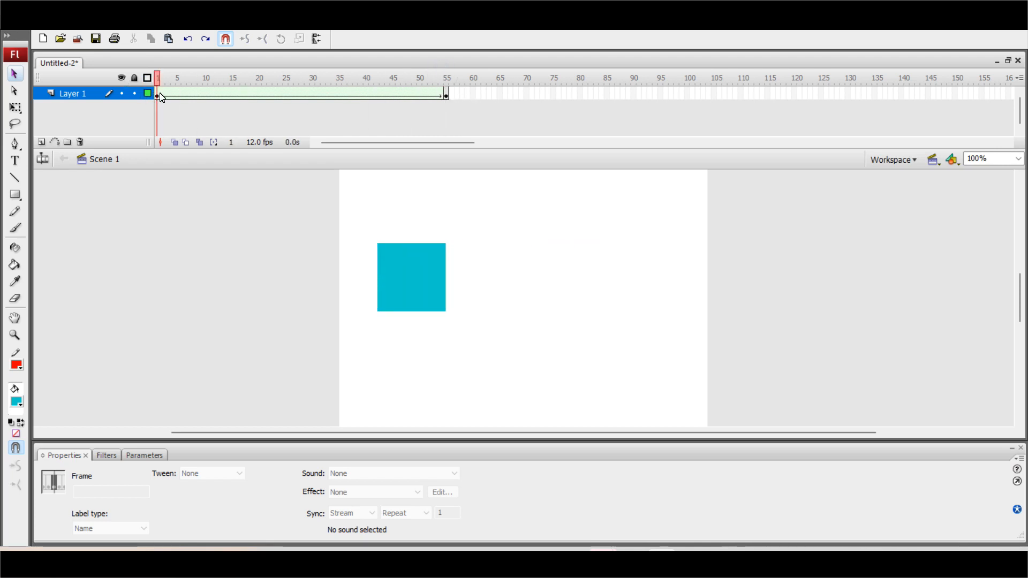
Stretch the square in frame 55 leftward into a wide rectangle spanning most of the stage and preview the tween
left_click(449, 97)
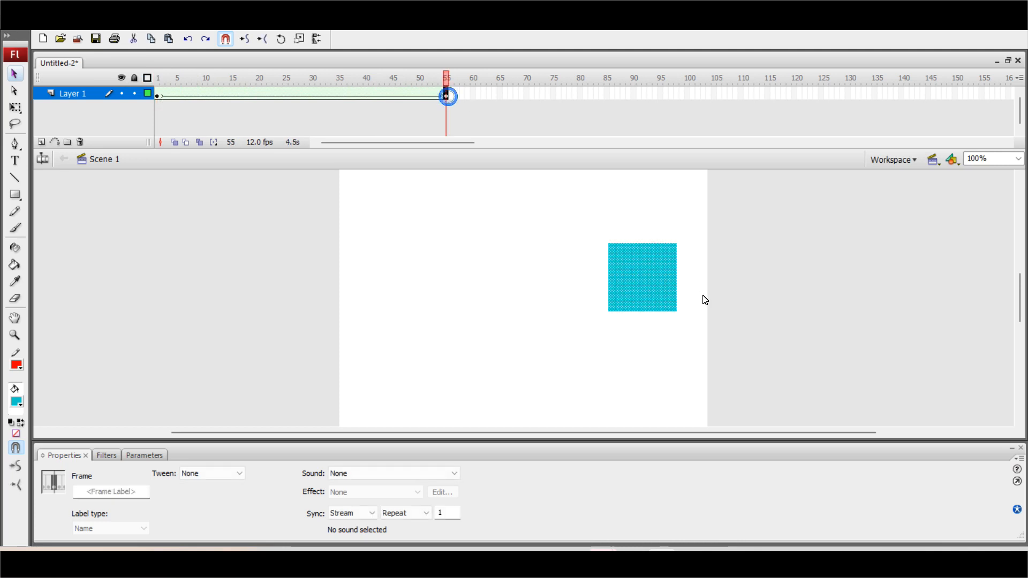
left_click(19, 109)
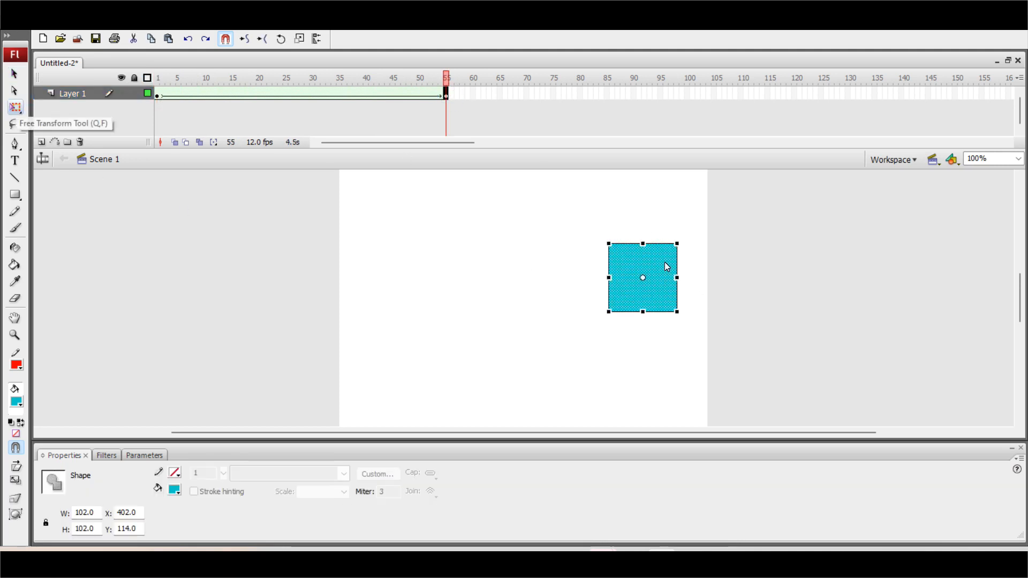
left_click_drag(610, 282, 373, 274)
left_click(406, 213)
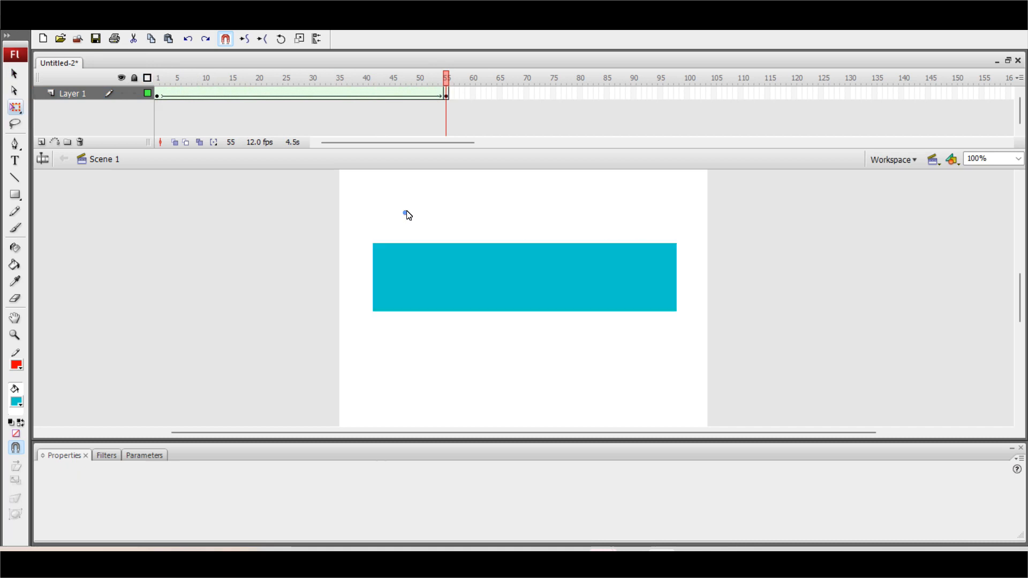
left_click(158, 81)
left_click_drag(160, 81, 446, 96)
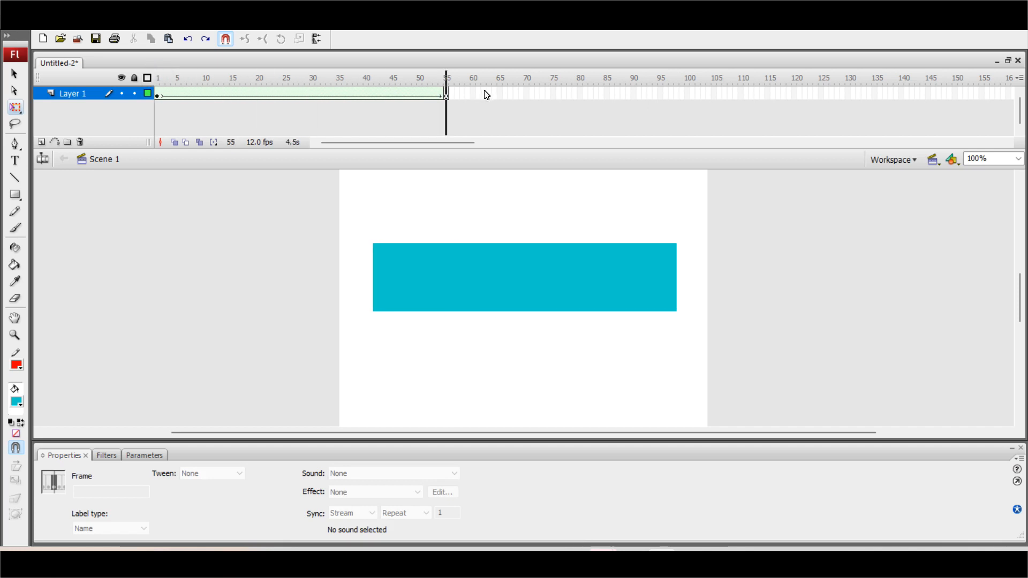
Rotate the frame 55 rectangle nearly upright, shorten it to about 311 px high near the stage's right edge, and preview the tween
left_click(448, 97)
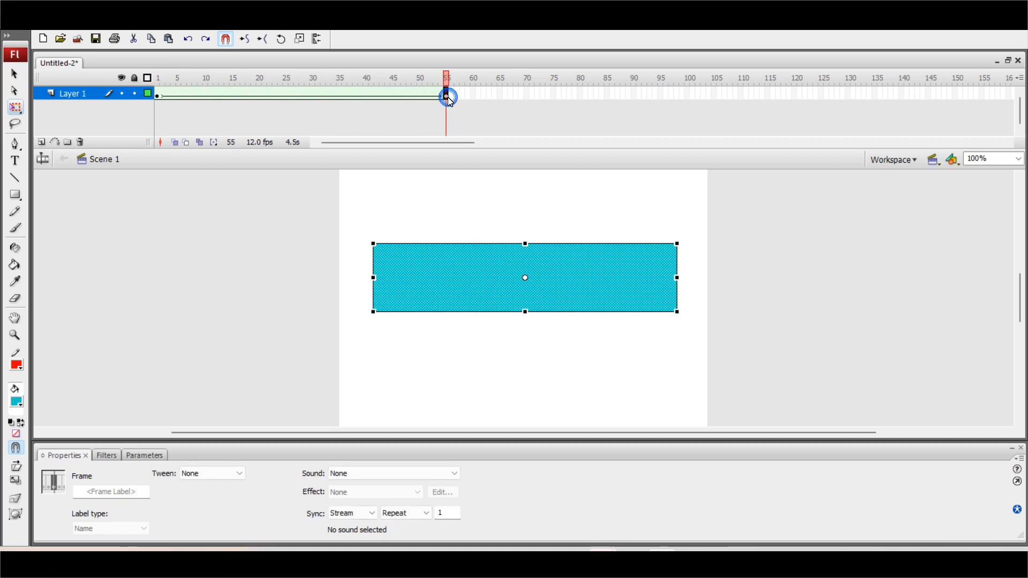
left_click(164, 97)
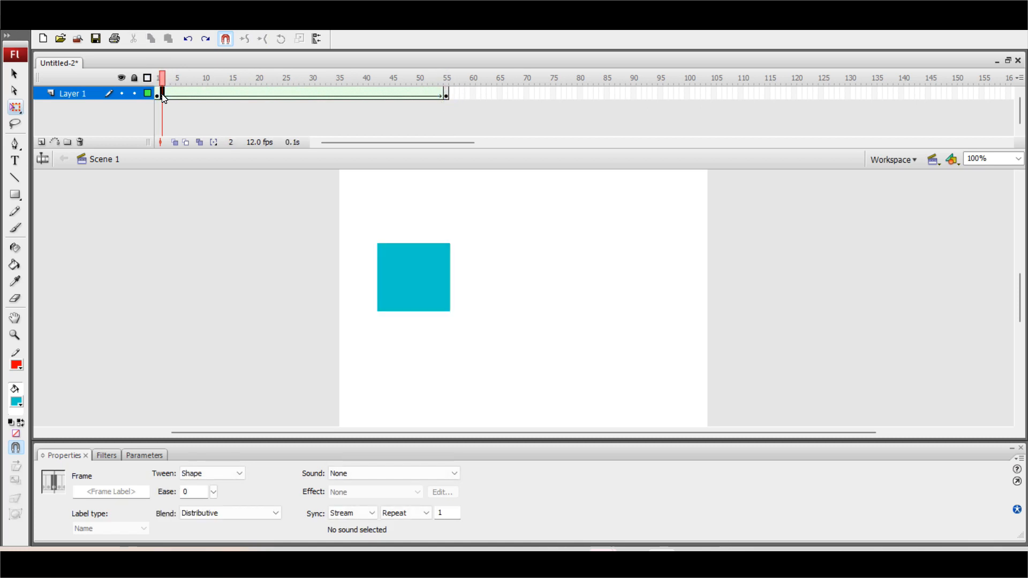
left_click(157, 96)
left_click(447, 96)
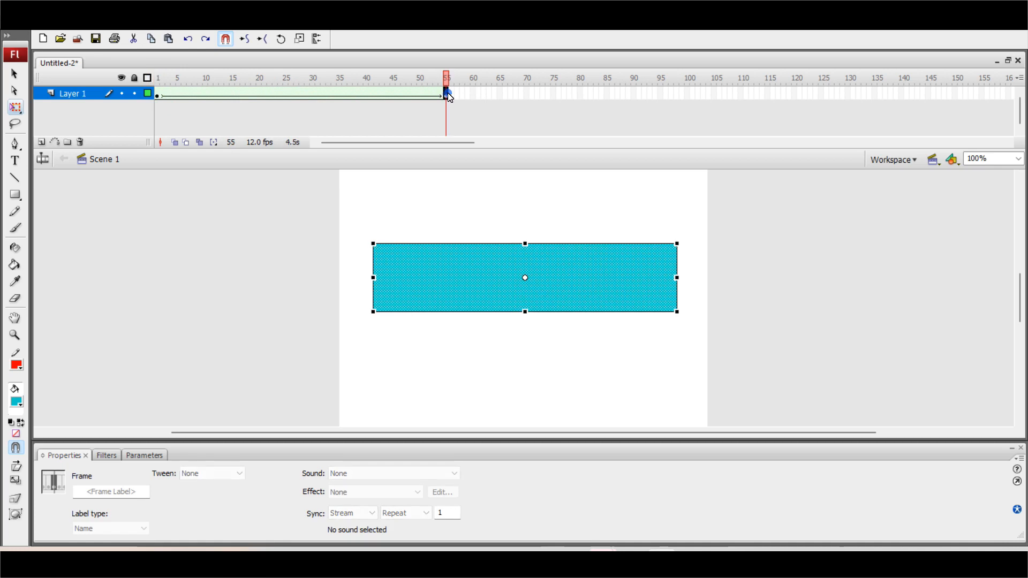
left_click_drag(688, 241, 573, 397)
left_click_drag(528, 265, 659, 287)
left_click_drag(659, 395, 657, 321)
left_click_drag(654, 182, 654, 233)
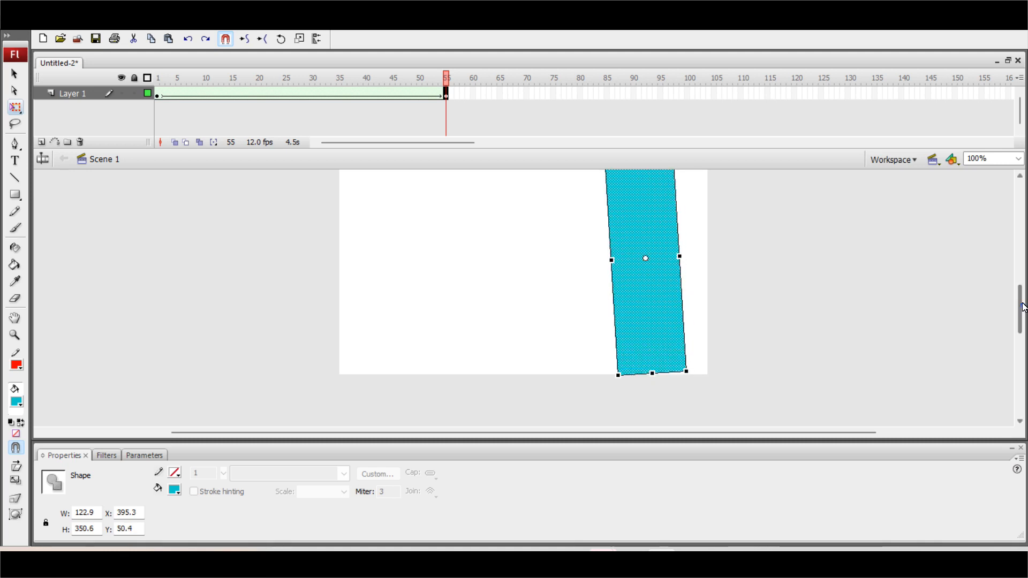
left_click_drag(1021, 309, 1021, 297)
left_click_drag(641, 202, 642, 228)
left_click_drag(645, 272, 653, 249)
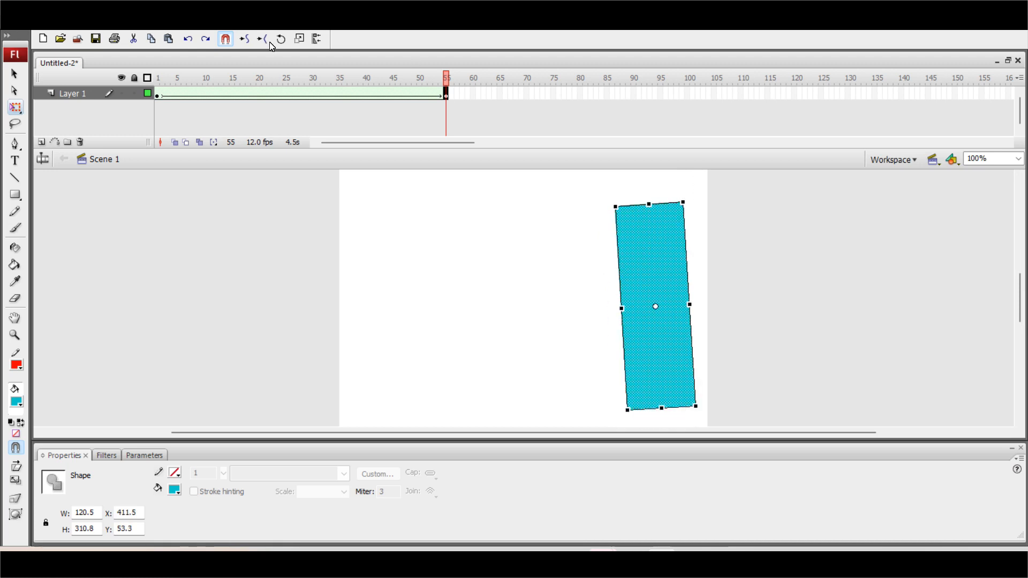
left_click_drag(158, 80, 448, 92)
Replace the rectangle in frame 55 with a large turquoise circle and delete the circle's red outline
left_click(448, 94)
key("Delete")
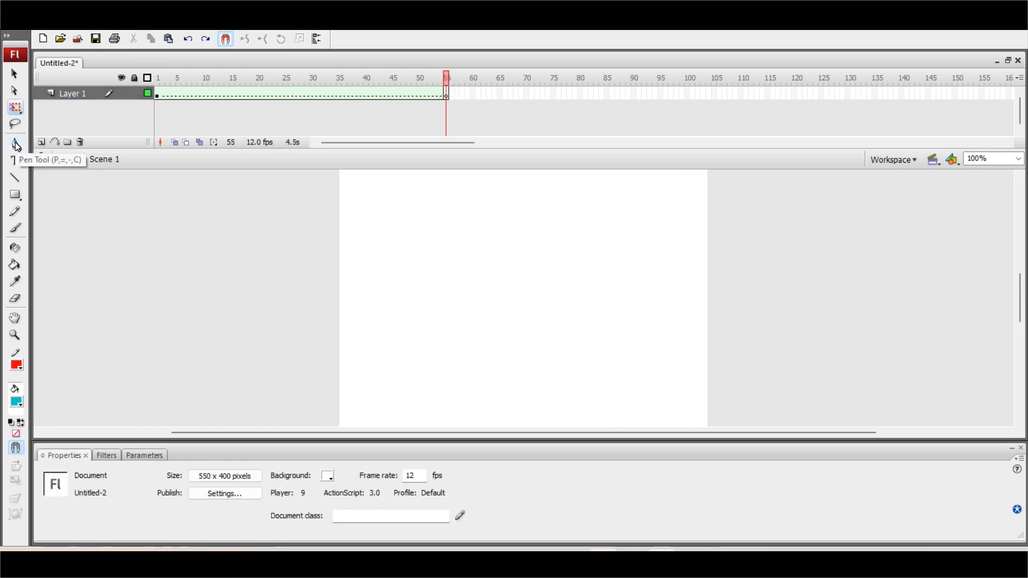
key("o")
left_click_drag(526, 245, 665, 385)
left_click(18, 78)
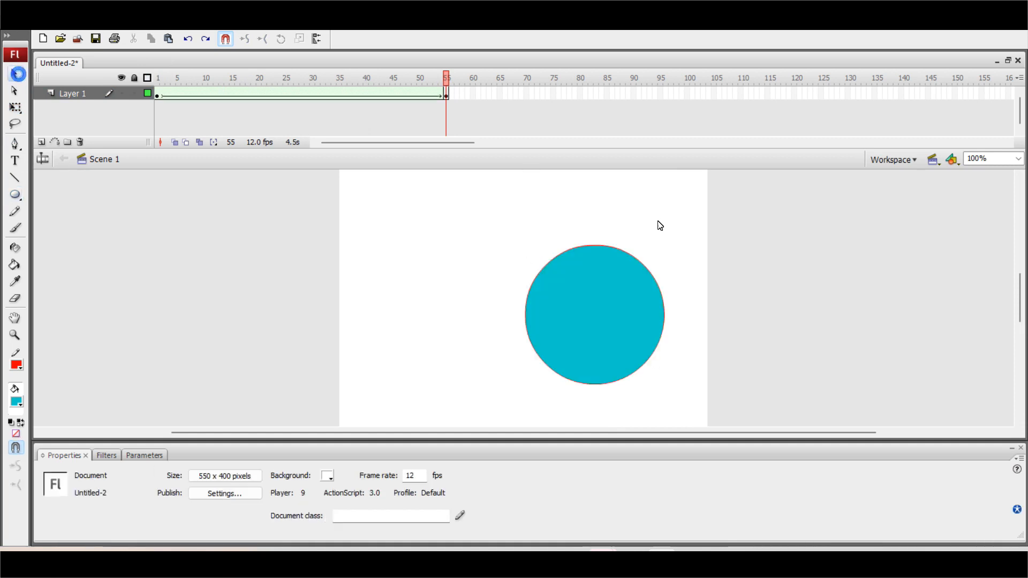
double_click(601, 244)
key("Delete")
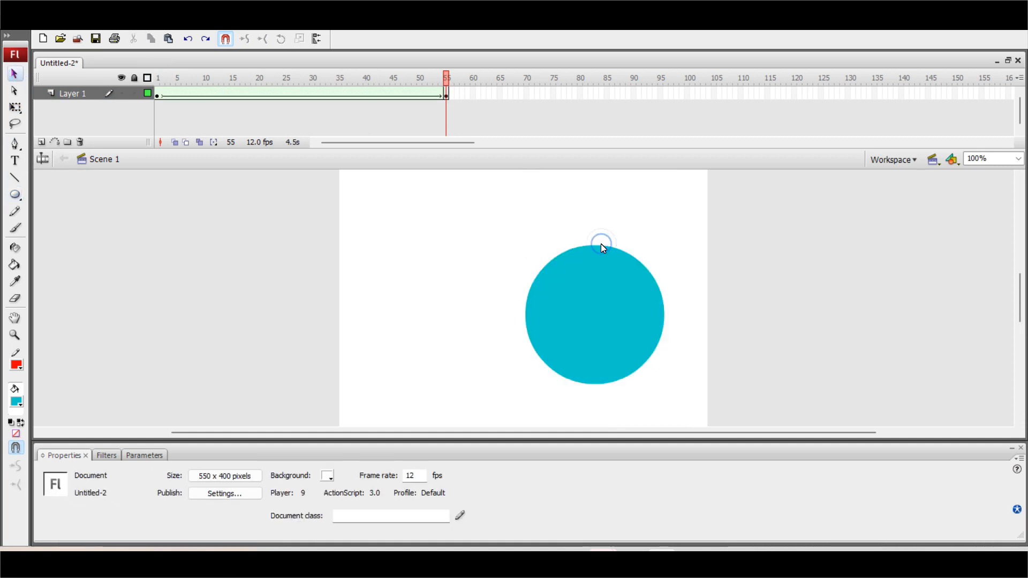
Preview the shape tween from the square in frame 1 to the circle in frame 55
left_click(160, 97)
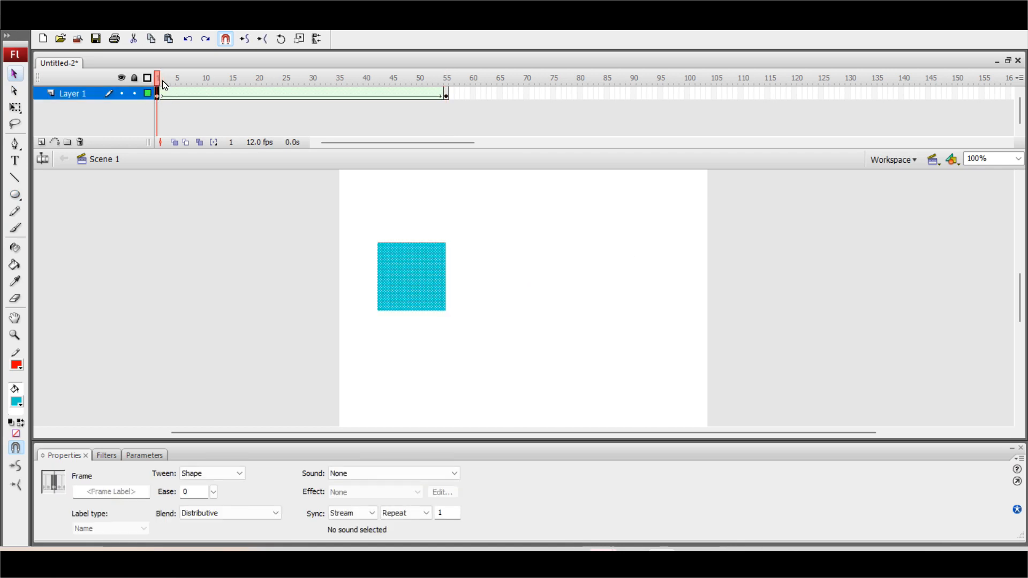
left_click(446, 81)
key("Return")
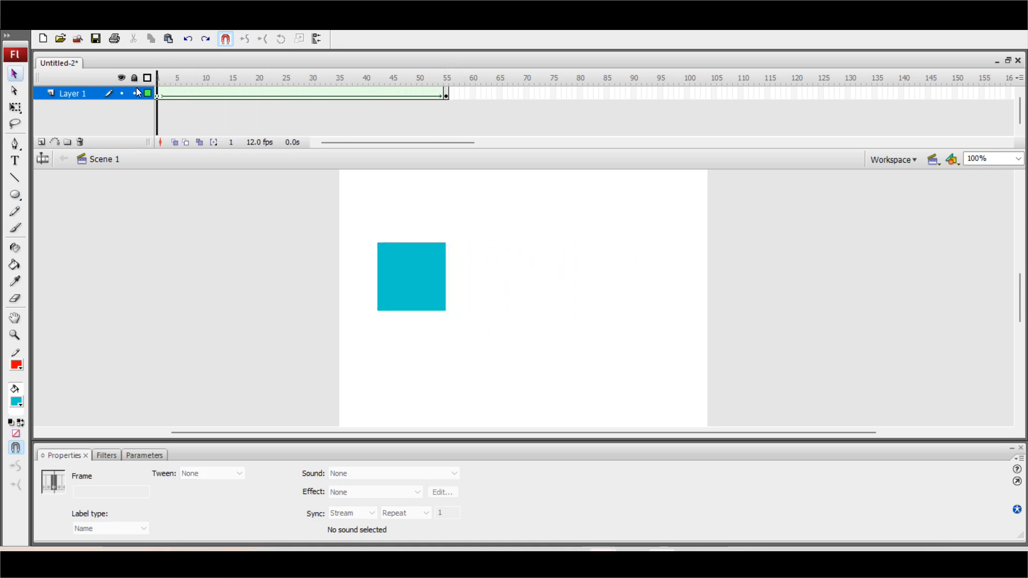
left_click_drag(228, 89, 90, 94)
Cut away two areas of the square in frame 1 to make an irregular shape
left_click_drag(351, 229, 471, 281)
key("Delete")
left_click_drag(496, 230, 406, 340)
key("Delete")
Cut away part of the circle in frame 55 and preview the tween along the timeline
left_click_drag(165, 78, 509, 99)
left_click(496, 230)
left_click_drag(594, 409, 593, 412)
key("Delete")
mouse_move(164, 80)
left_mouse_down()
mouse_move(447, 84)
mouse_move(115, 92)
mouse_move(455, 92)
mouse_move(150, 94)
left_mouse_up()
Replace the shape in frame 1 with a small turquoise circle near the stage's left edge and a large oval at its right
left_click(158, 95)
key("Delete")
left_click(20, 196)
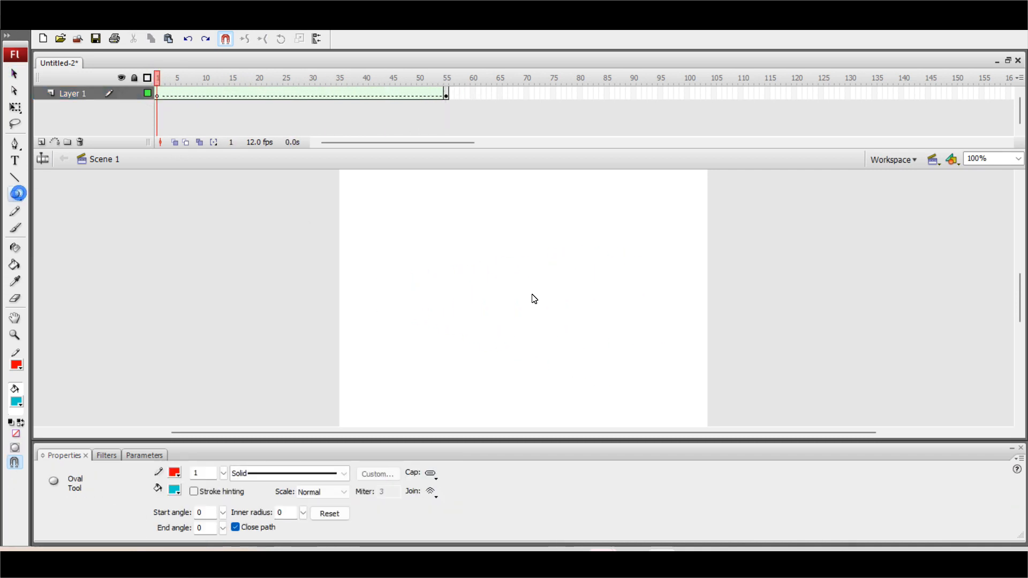
left_click_drag(389, 296, 395, 300)
left_click_drag(542, 220, 707, 372)
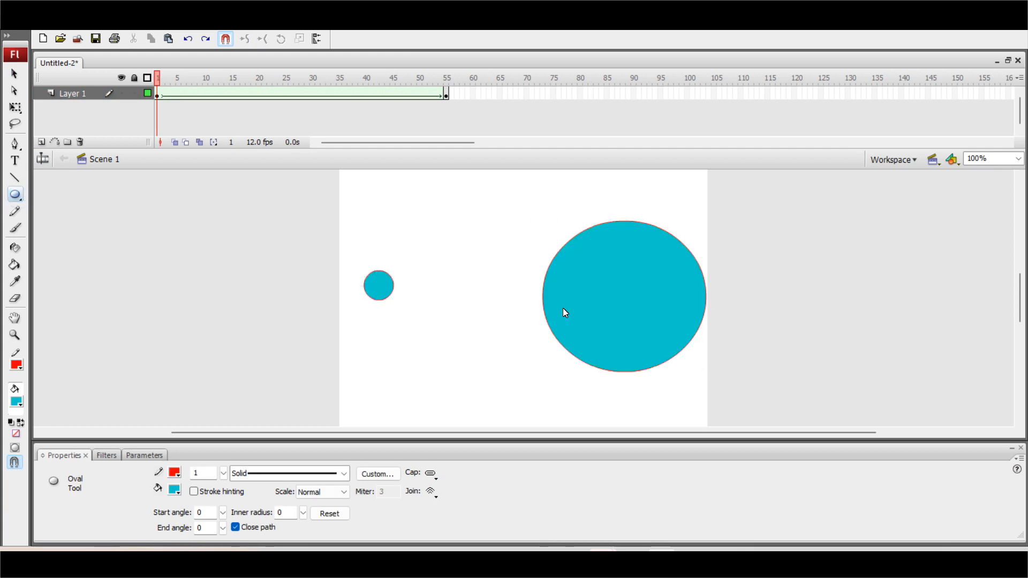
Delete the outlines of the large oval and the small circle in frame 1
left_click(15, 73)
left_click(603, 223)
key("Delete")
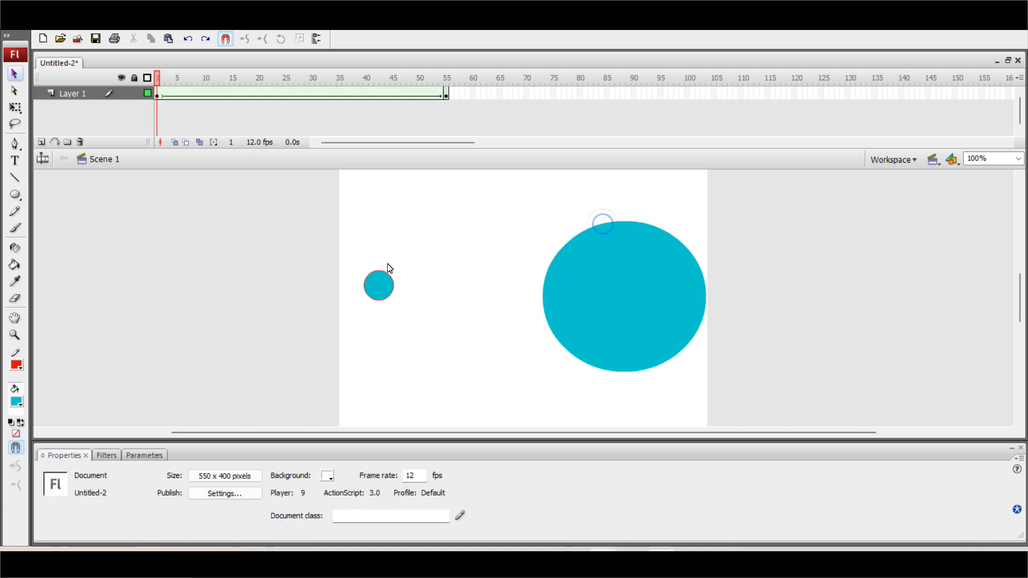
left_click(374, 272)
key("Delete")
Preview the tween along the timeline between frame 1 and frame 55 and return to frame 1
left_click(176, 77)
left_click_drag(176, 77, 158, 94)
left_click(461, 248)
left_click_drag(161, 95, 447, 97)
left_click_drag(511, 106, 157, 97)
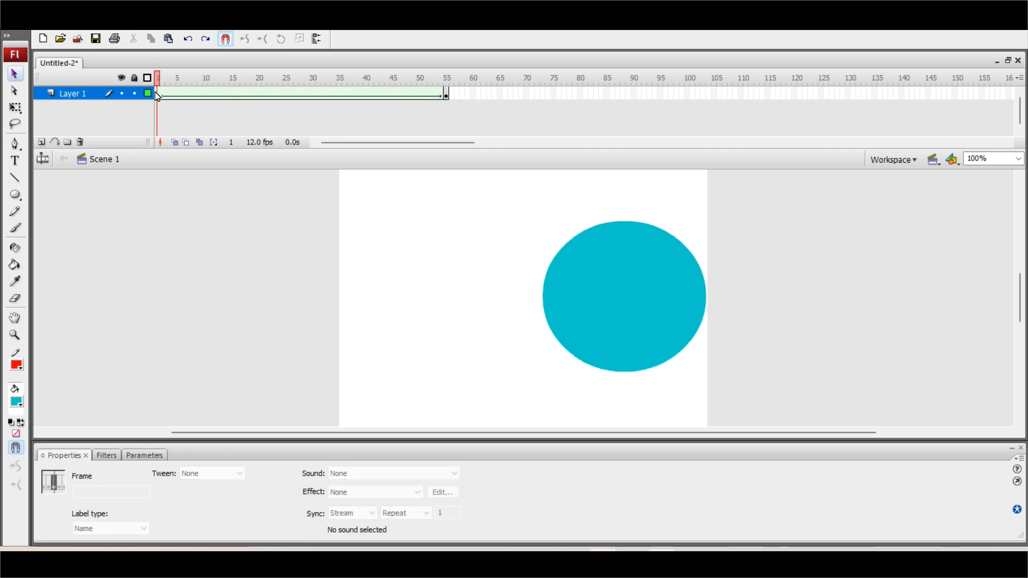
left_click(160, 96)
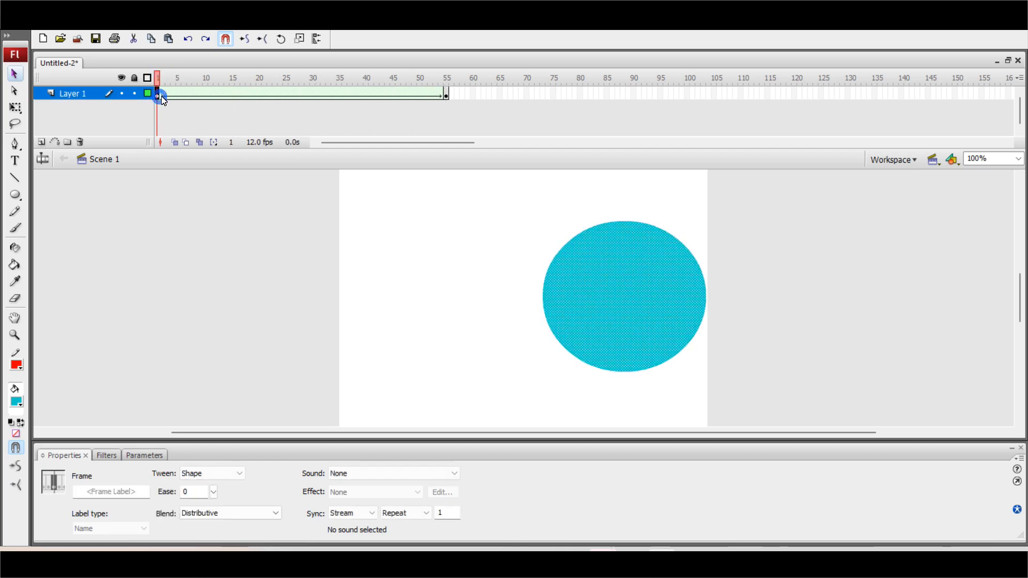
Add a new layer and delete Layer 1 with its tween
left_click(79, 143)
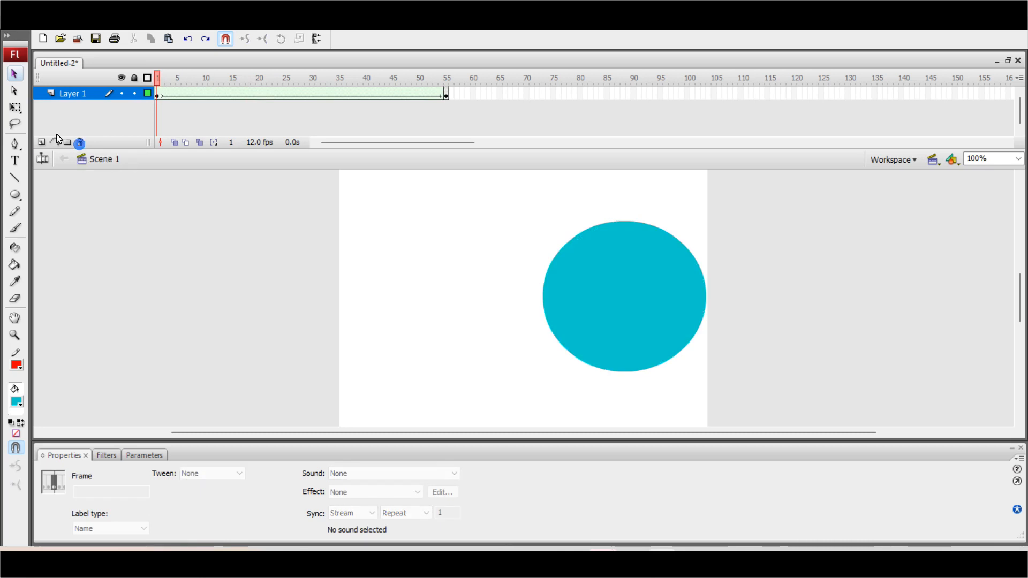
left_click(41, 142)
left_click(91, 107)
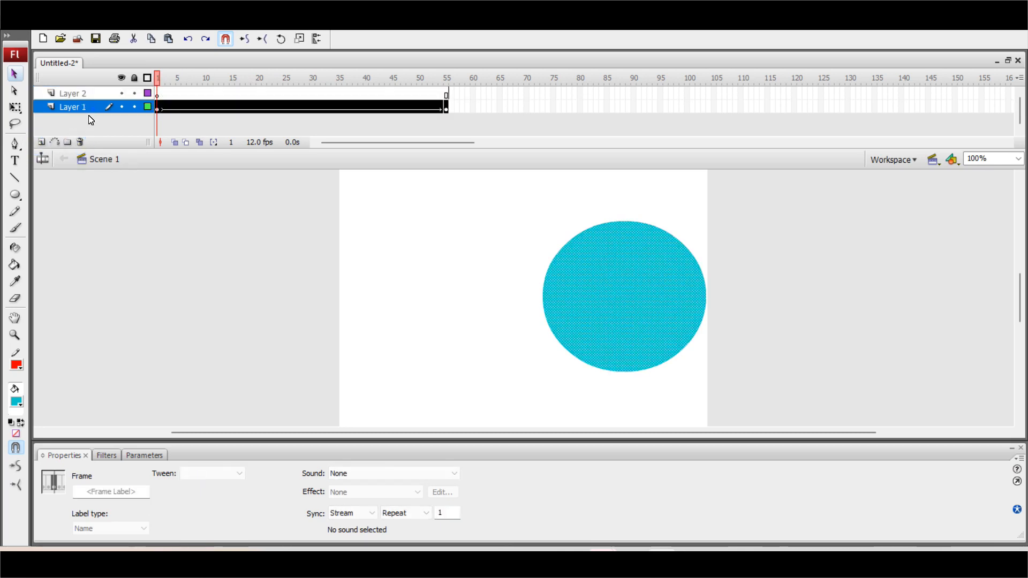
left_click(80, 142)
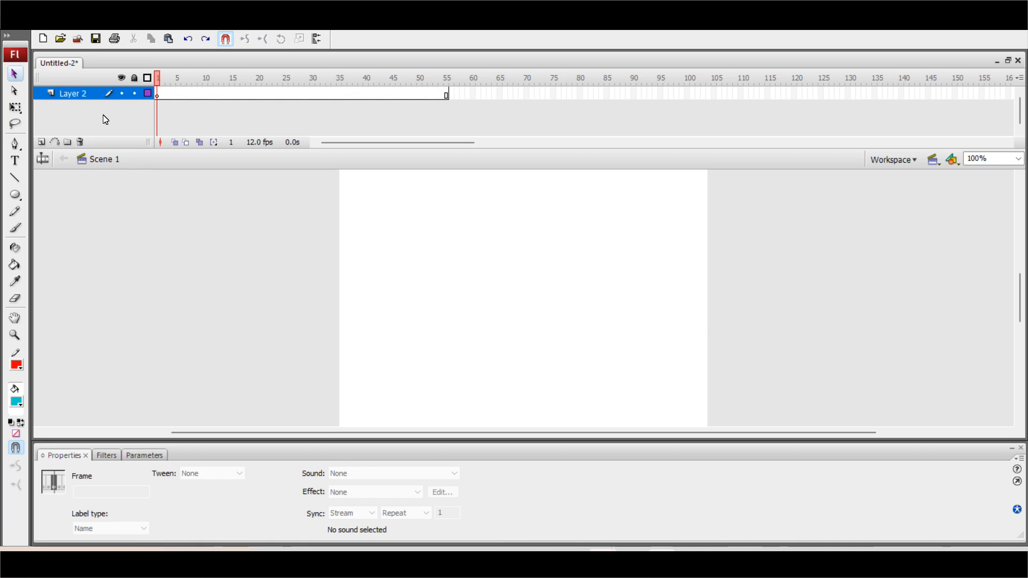
Draw a turquoise circle about 70 px wide near the stage's left edge in frame 1 and delete its outline
left_click(356, 253)
left_click_drag(360, 254, 407, 304)
left_click(12, 74)
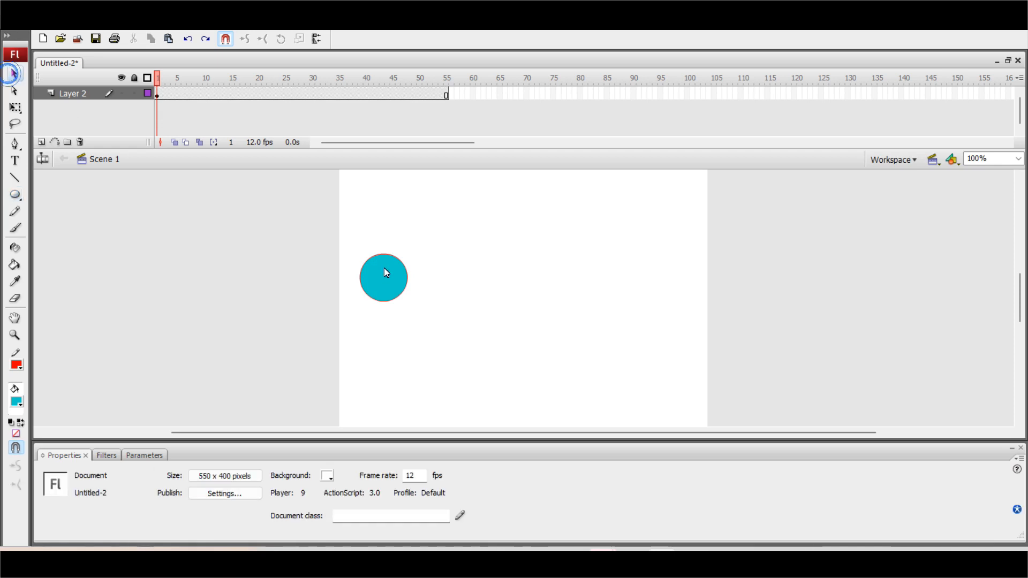
left_click(382, 254)
key("Delete")
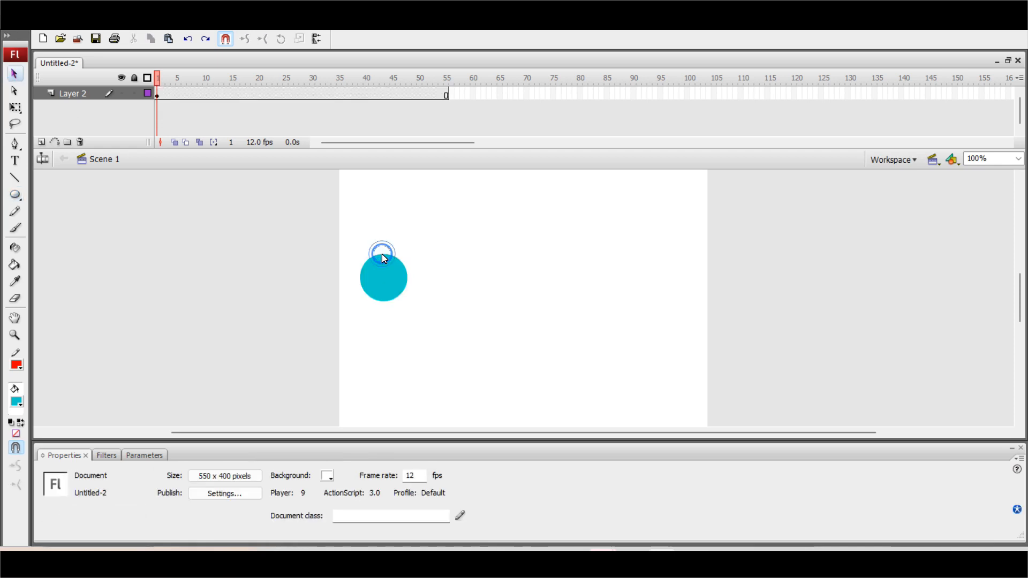
Insert a keyframe at frame 55 of Layer 2
mouse_move(159, 86)
left_mouse_down()
mouse_move(498, 94)
mouse_move(144, 98)
left_mouse_up()
left_click(446, 94)
right_click(447, 95)
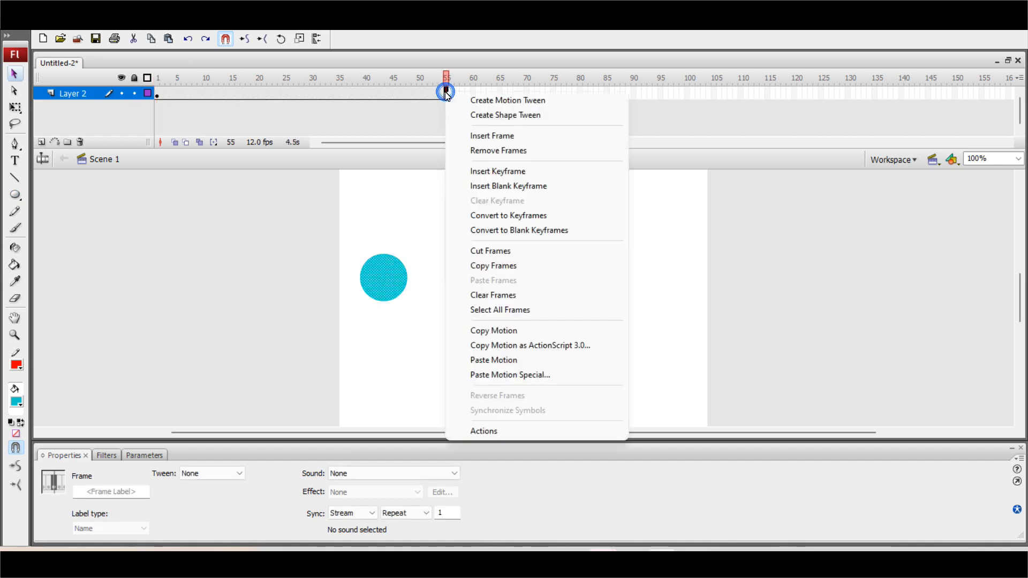
left_click(500, 172)
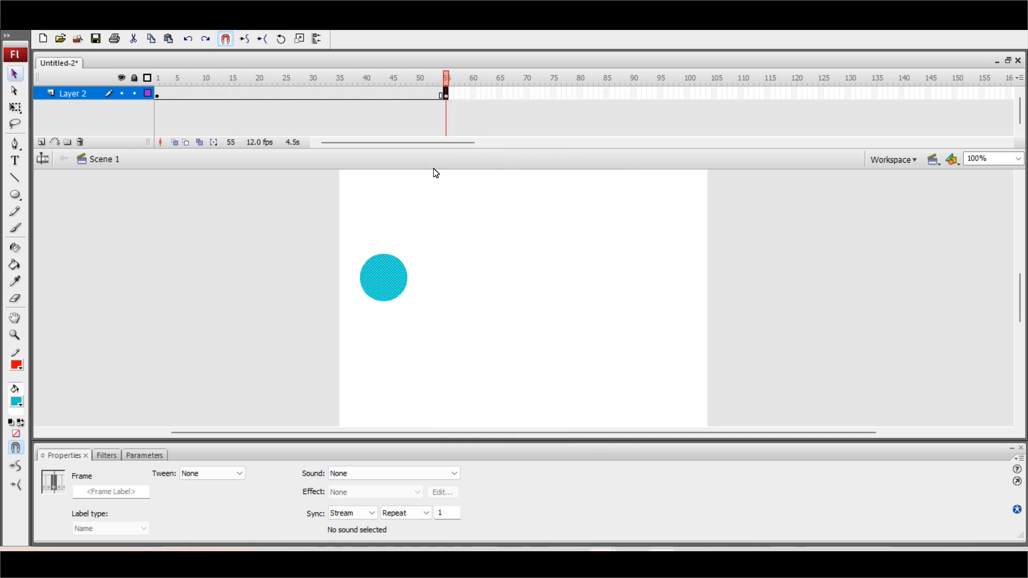
key("Return")
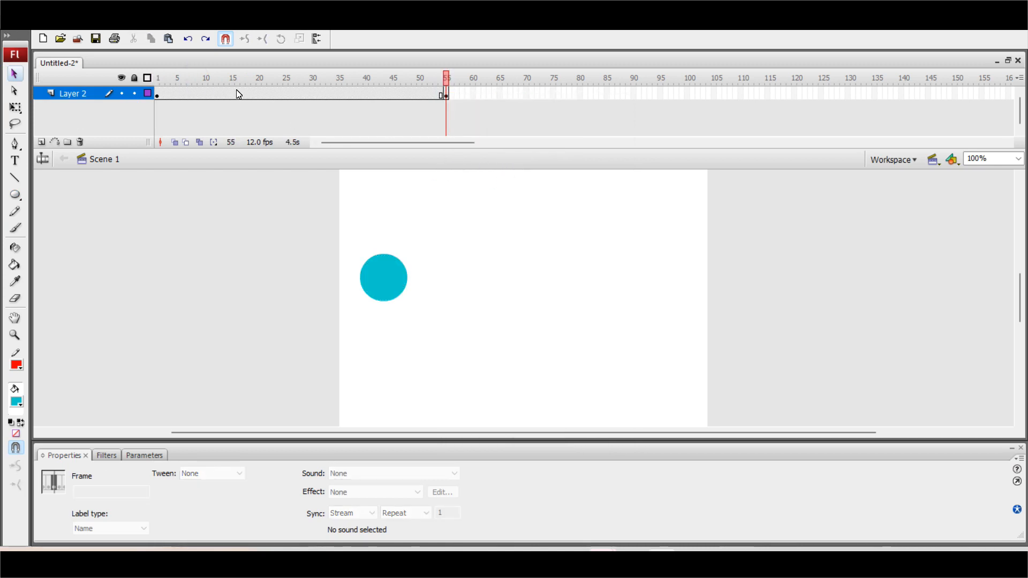
Apply a Shape tween between frames 1 and 55 and check the circle in both keyframes
left_click(275, 94)
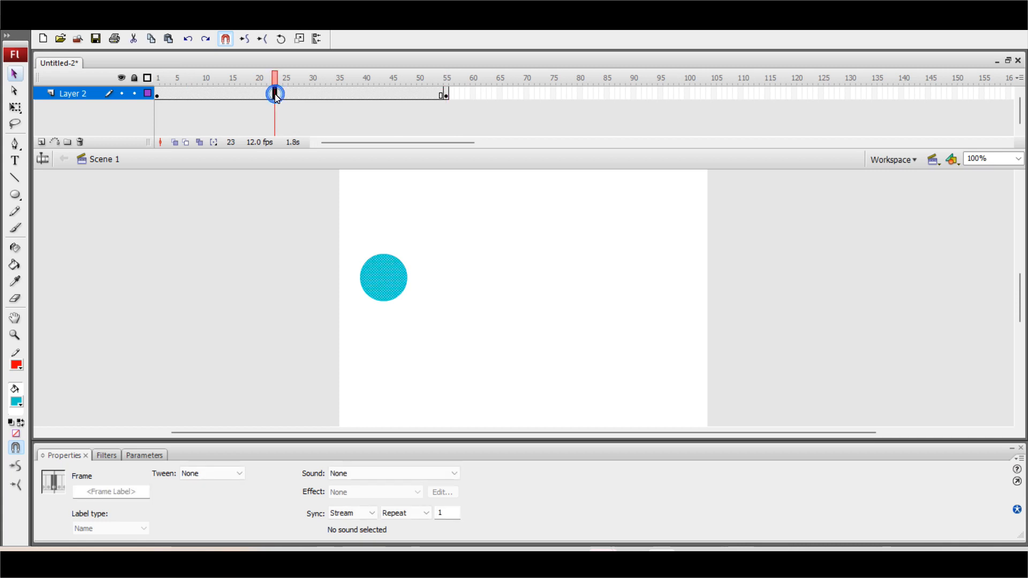
left_click(233, 477)
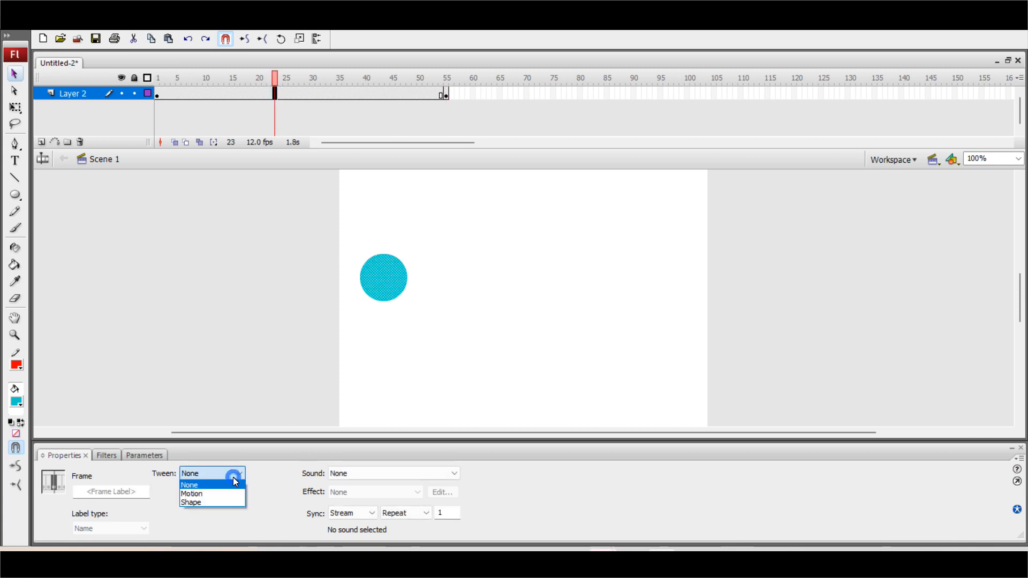
left_click(205, 503)
left_click_drag(160, 80, 465, 80)
left_click(157, 96)
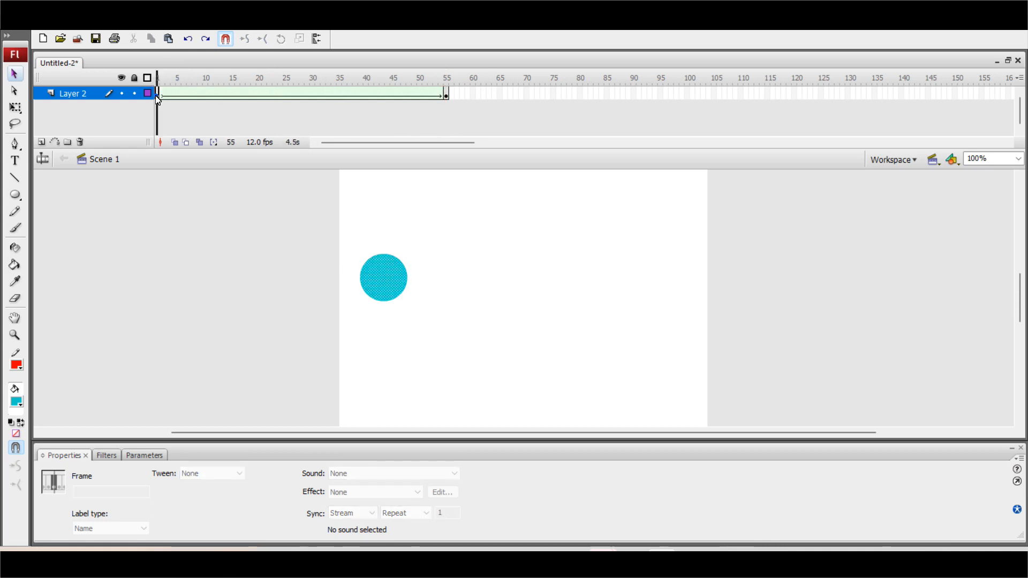
left_click(446, 96)
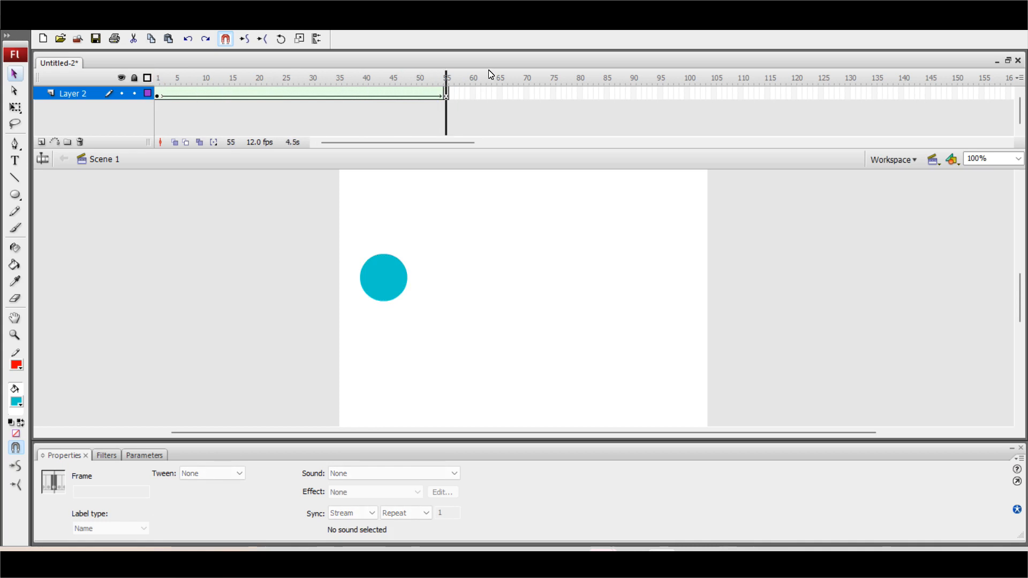
left_click(158, 77)
left_click(400, 285)
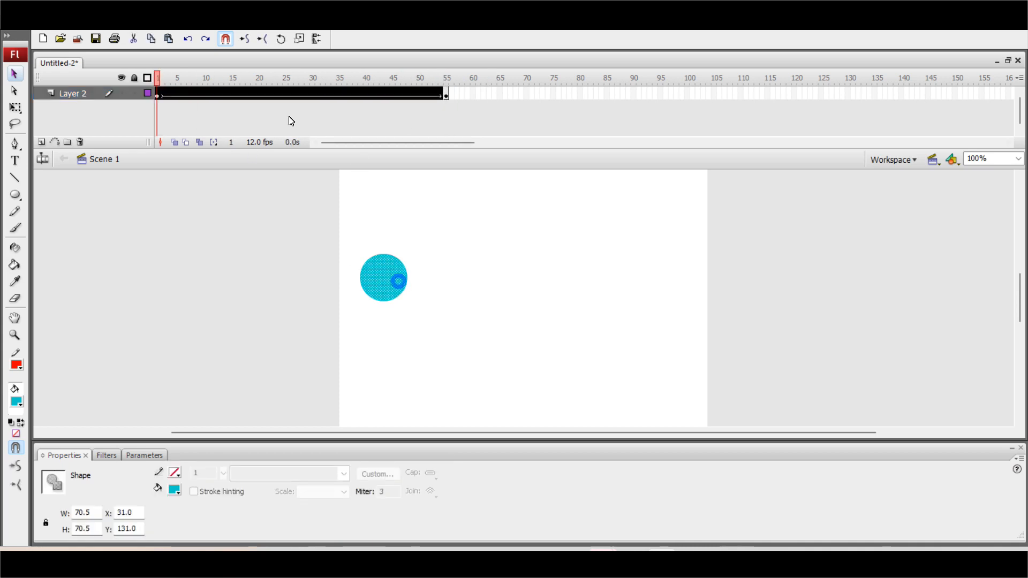
Change the circle's fill in frame 55 to dark maroon and preview the colour tween from frame 1
left_click(448, 96)
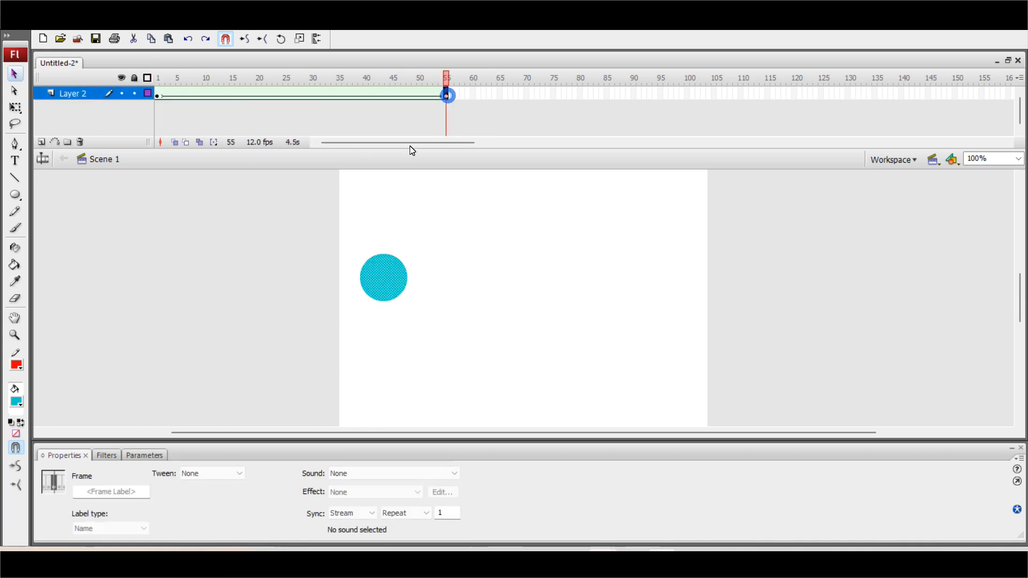
left_click(20, 402)
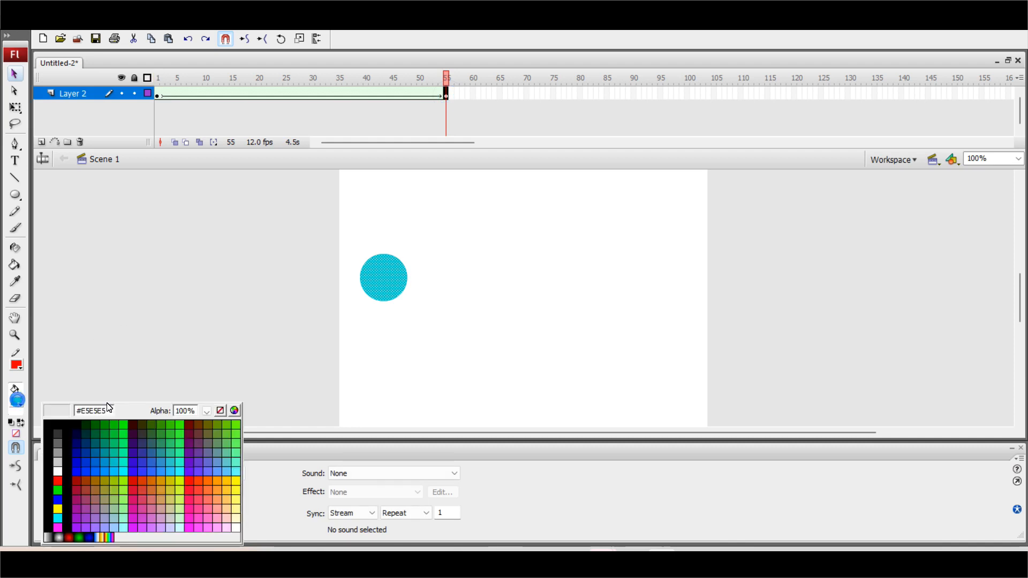
left_click(192, 435)
left_click_drag(289, 80, 448, 86)
left_click_drag(171, 77, 150, 79)
key("Return")
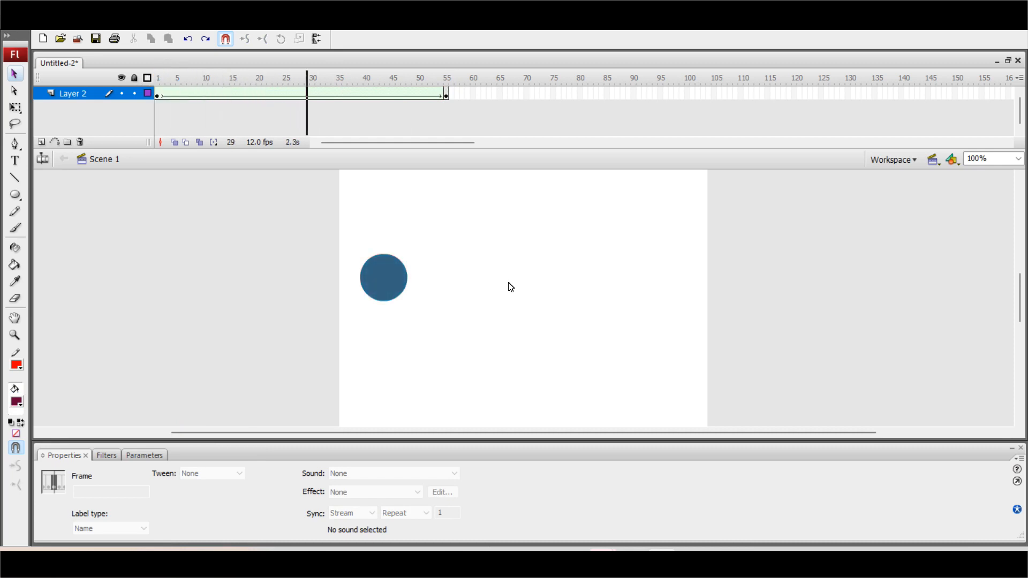
Move the end keyframe from frame 55 to frame 26 and remove the leftover frames after it
left_click(447, 95)
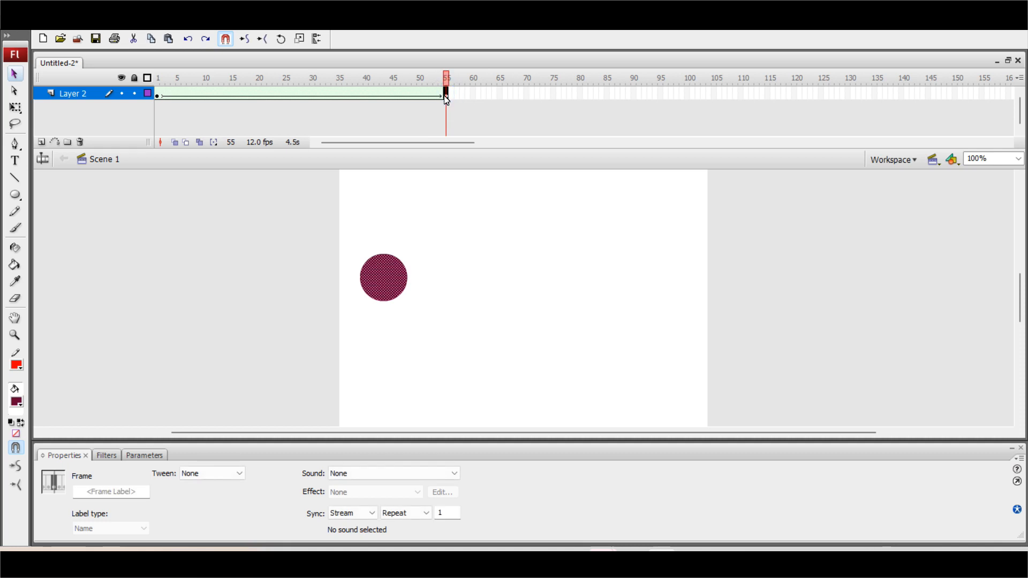
left_click_drag(429, 101, 478, 101)
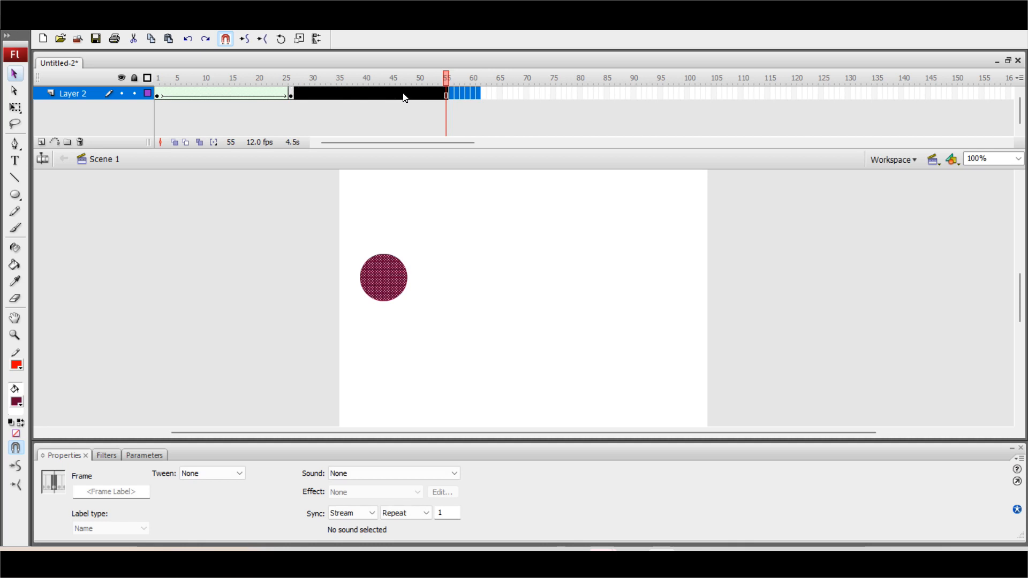
right_click(402, 97)
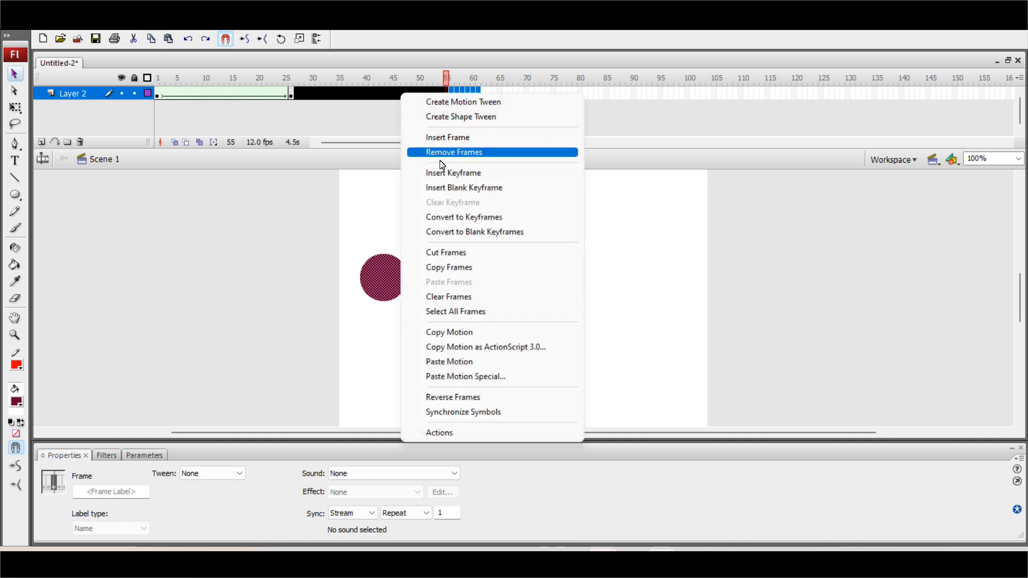
left_click(454, 153)
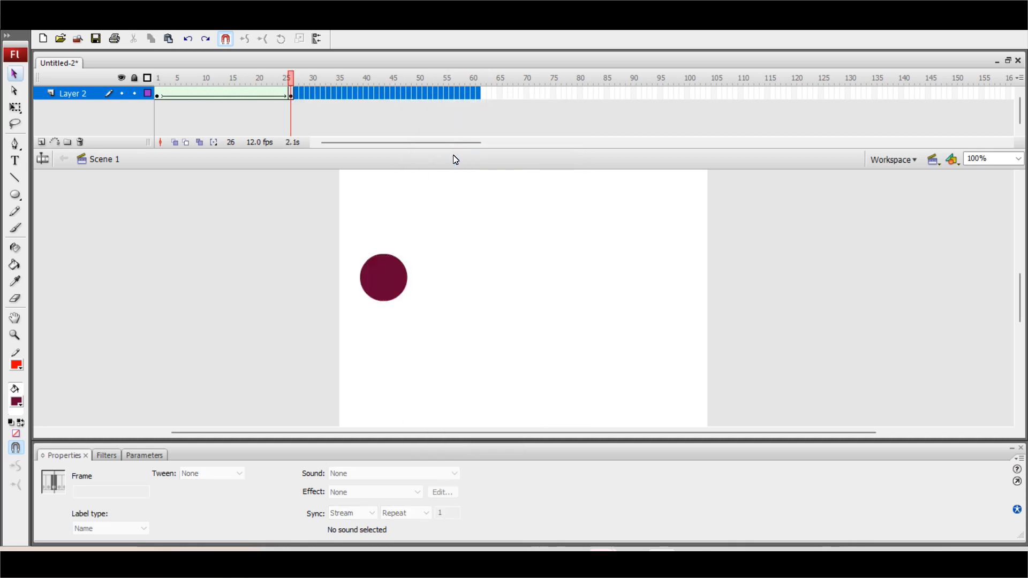
left_click(392, 117)
Play the shortened colour tween from frame 1
left_click_drag(291, 78, 141, 82)
key("Return")
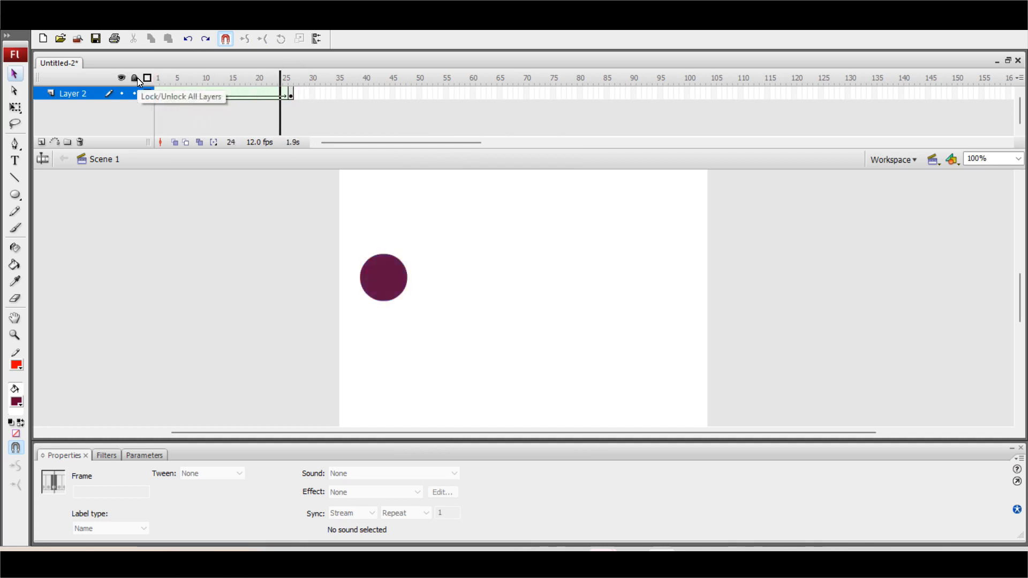
key("Return")
Move the maroon circle in frame 26 horizontally to about X 467 near the stage's right edge and preview the tween
left_click_drag(384, 274, 669, 283)
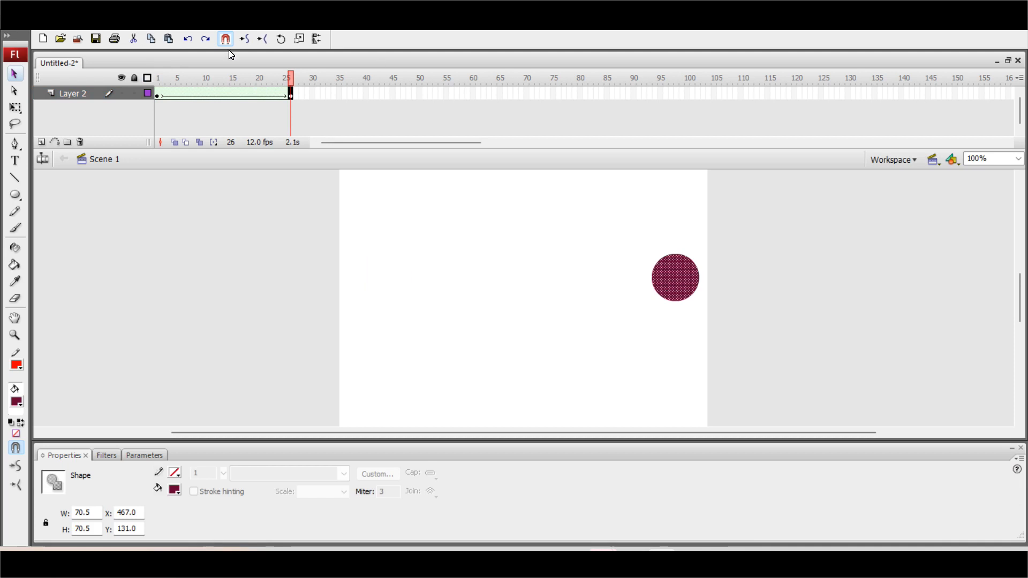
key("Return")
left_click_drag(194, 82, 303, 94)
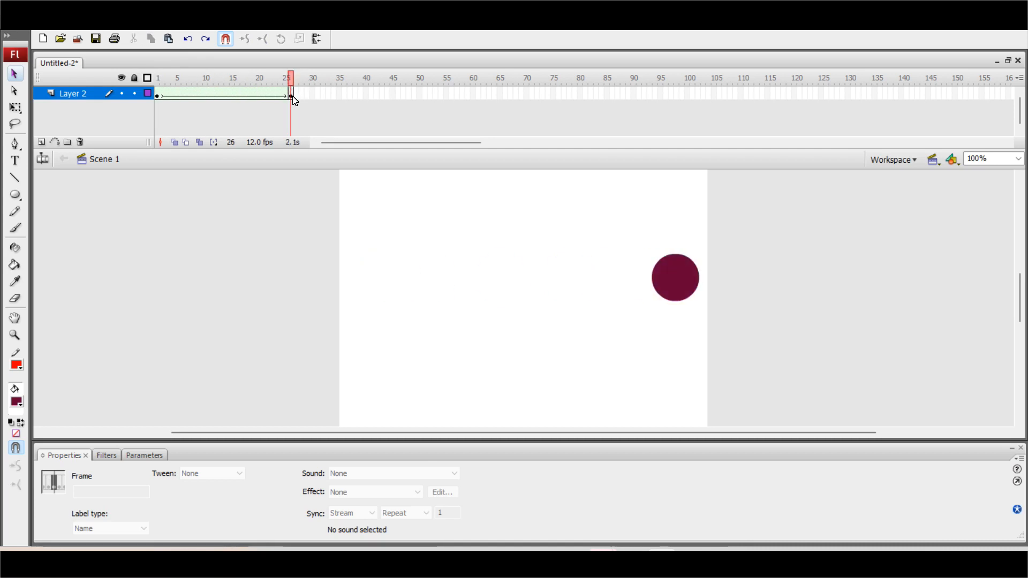
Place a copy of the maroon circle directly below the original in frame 26 and nudge it into alignment
left_click(294, 98)
left_click_drag(679, 291, 661, 347)
key("Right")
key("Right")
key("Right")
key("Right")
key("Right")
key("Right")
key("Right")
key("Right")
key("Right")
key("Right")
Place a copy of the original circle above it at about X 468, Y 30 in frame 26 and preview the tween
left_click(680, 288)
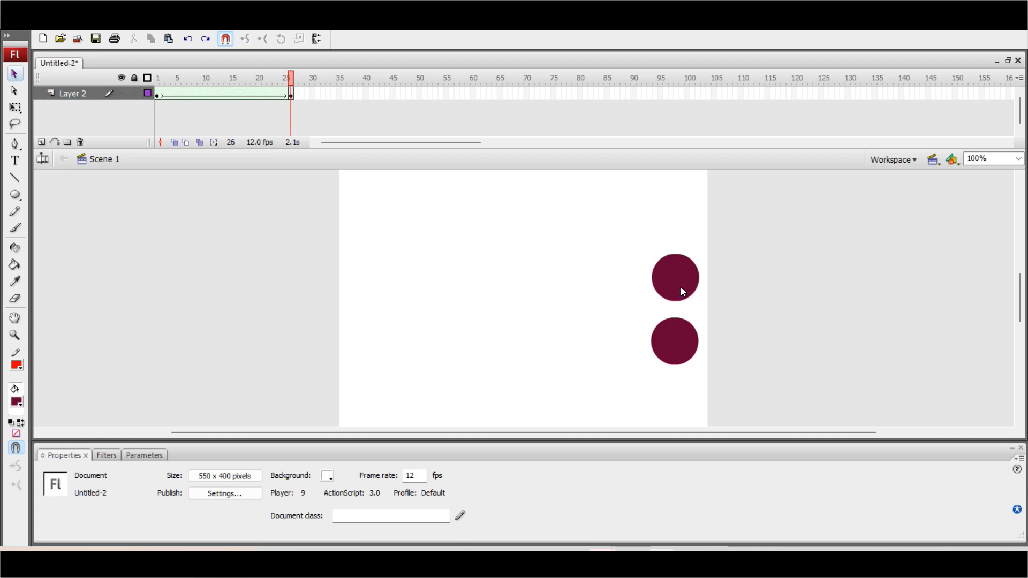
left_click(680, 280)
left_click_drag(682, 284, 674, 224)
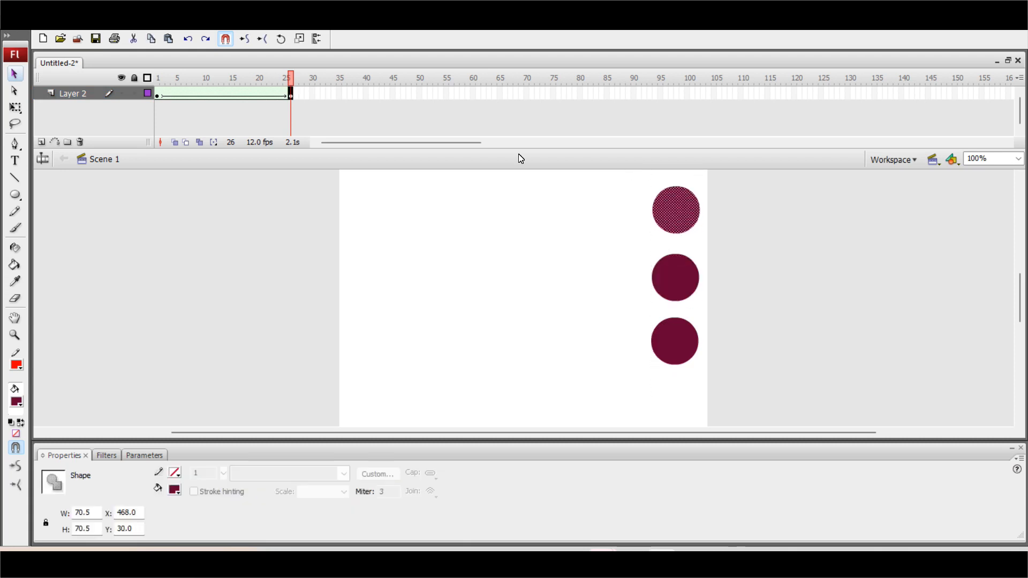
left_click(158, 97)
left_click_drag(163, 77, 300, 81)
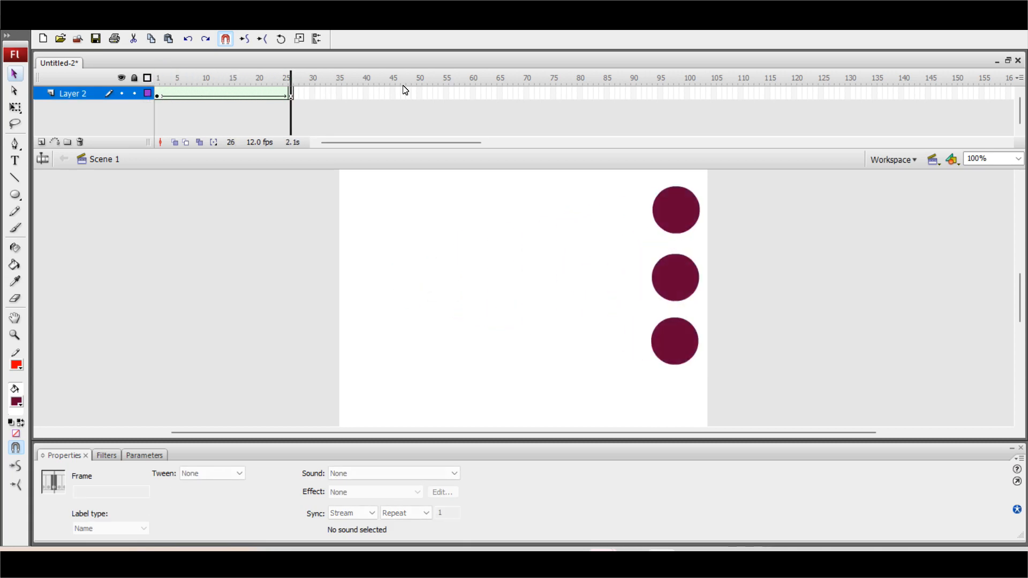
left_click_drag(155, 80, 419, 133)
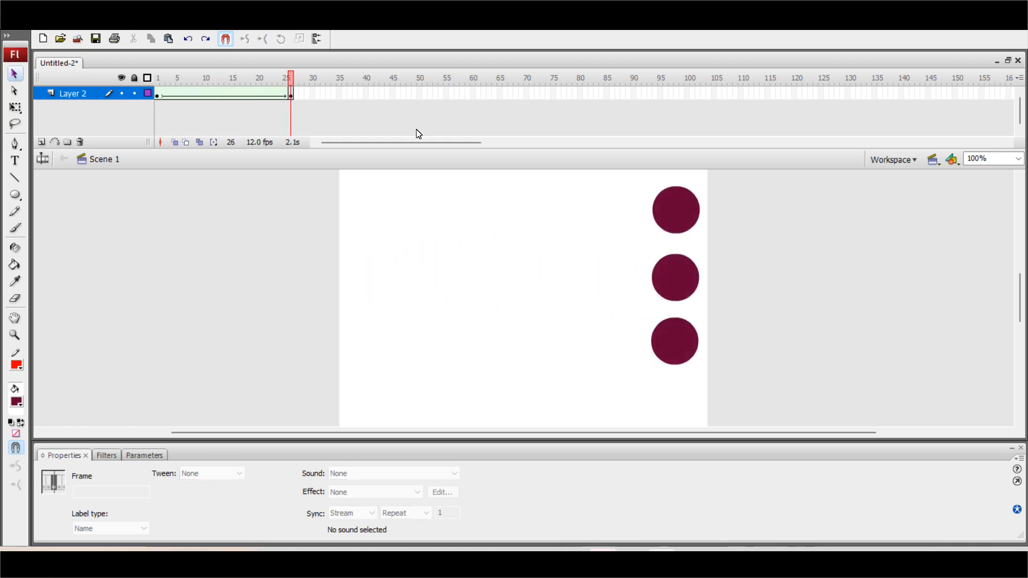
Duplicate the middle circle in frame 26, place the copy to its left at the same height, and preview the tween
left_click(693, 277)
key("ctrl+d")
left_click_drag(660, 291, 608, 284)
left_click_drag(277, 81, 300, 86)
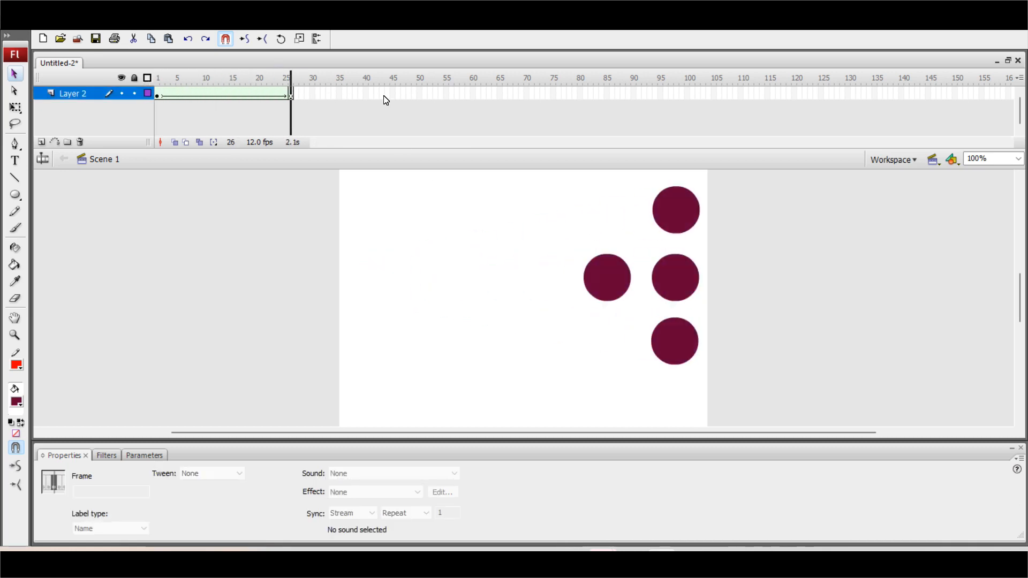
Place another circle copy below the left one at about X 379, Y 212 in frame 26
left_click(698, 267)
left_click_drag(687, 283, 624, 327)
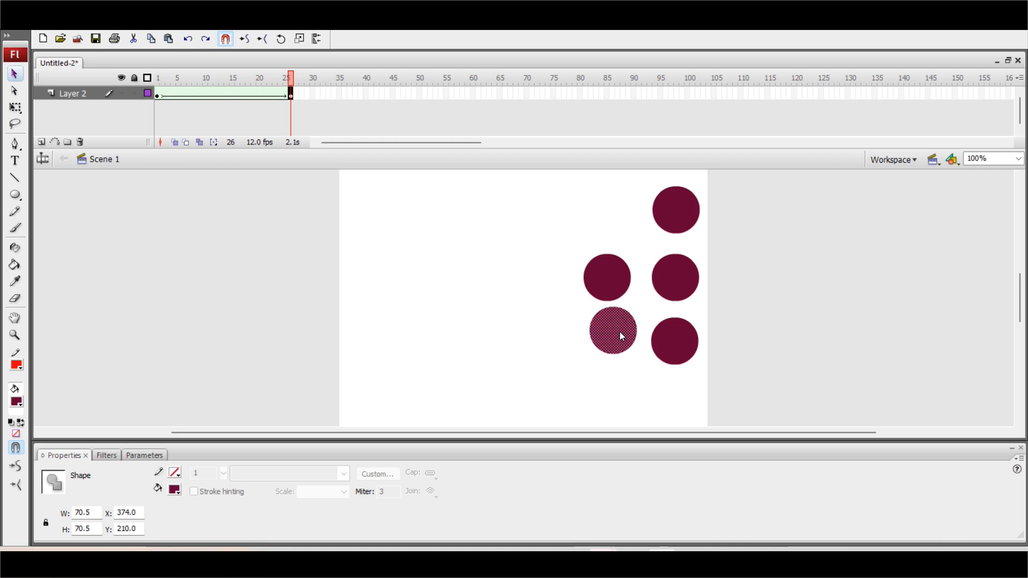
key("Right")
key("Right")
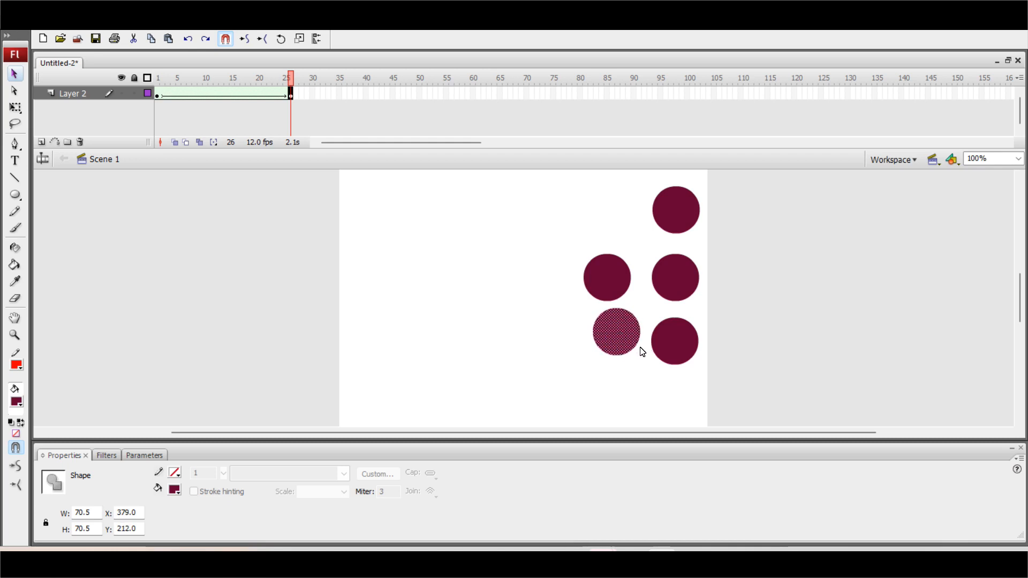
Duplicate the lower-left circle, place the copy above the left column's middle circle, and preview the tween ending in frame 26
key("ctrl+d")
left_click_drag(634, 352, 632, 238)
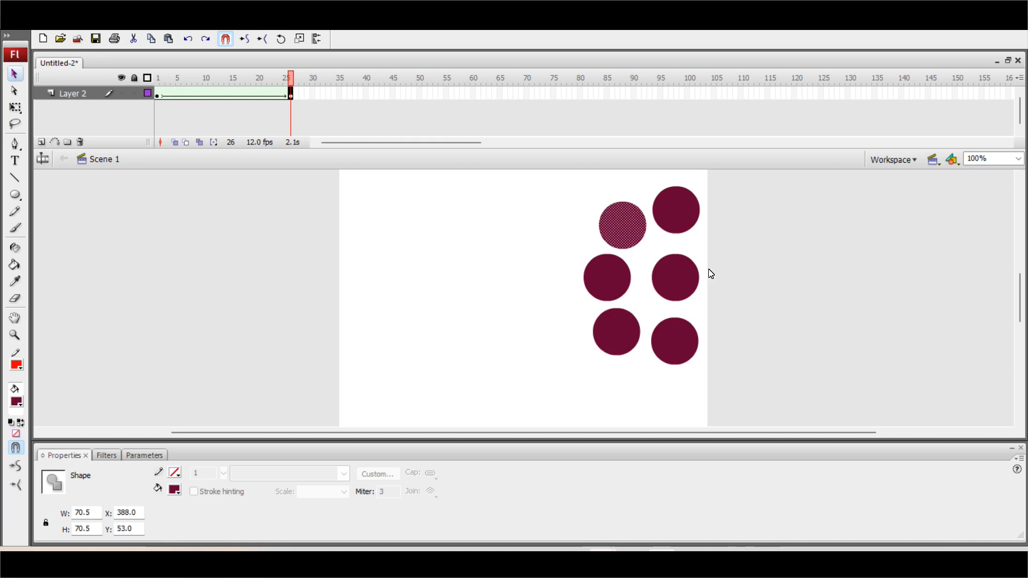
mouse_move(281, 78)
left_mouse_down()
mouse_move(168, 80)
mouse_move(377, 88)
mouse_move(132, 93)
mouse_move(294, 95)
left_mouse_up()
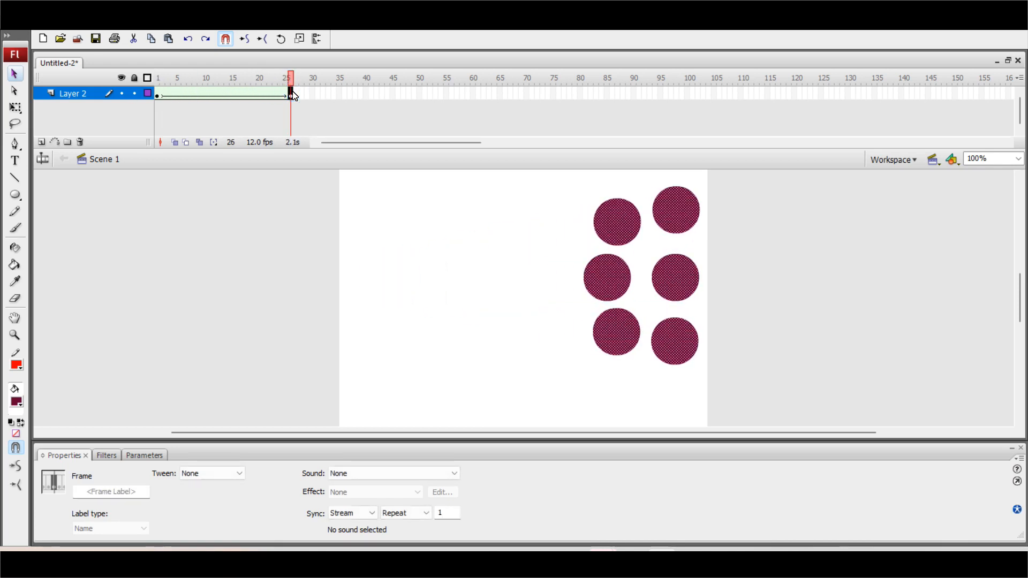
Preview the circle-splitting tween from frame 1 to 26 and delete all six circles from frame 26
left_click(159, 95)
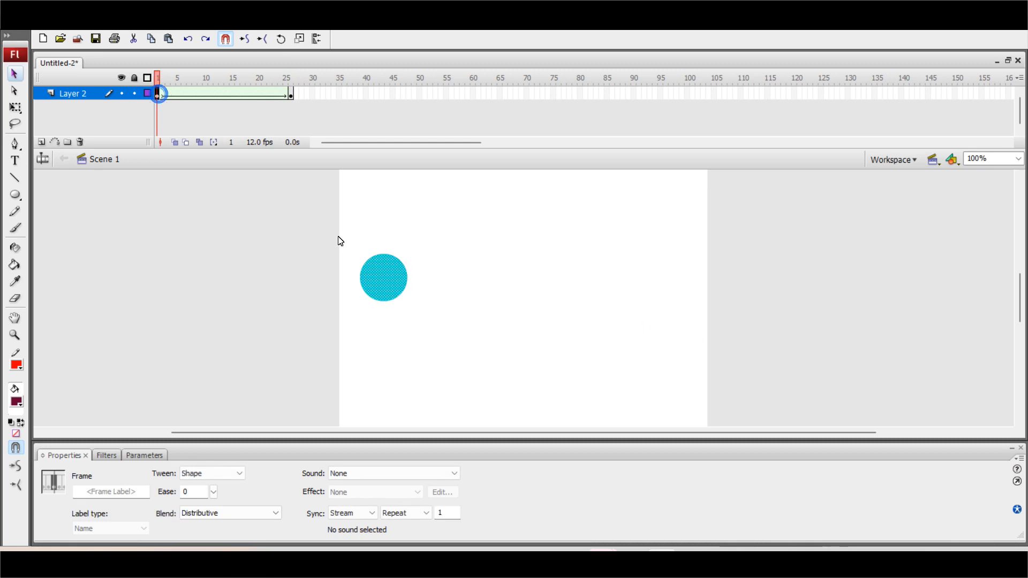
left_click(176, 83)
left_click_drag(175, 83, 291, 80)
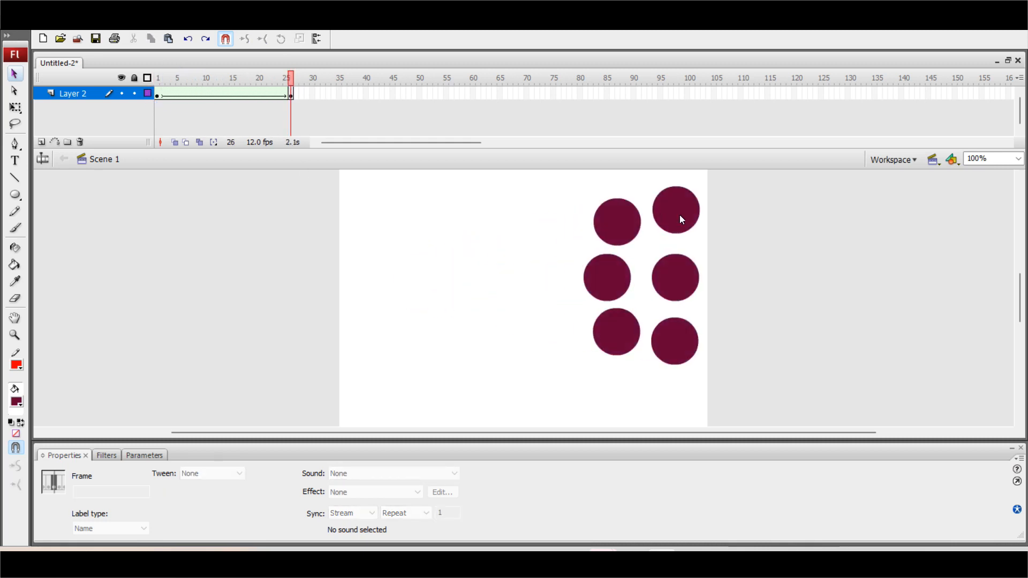
left_click_drag(738, 188, 532, 403)
key("Delete")
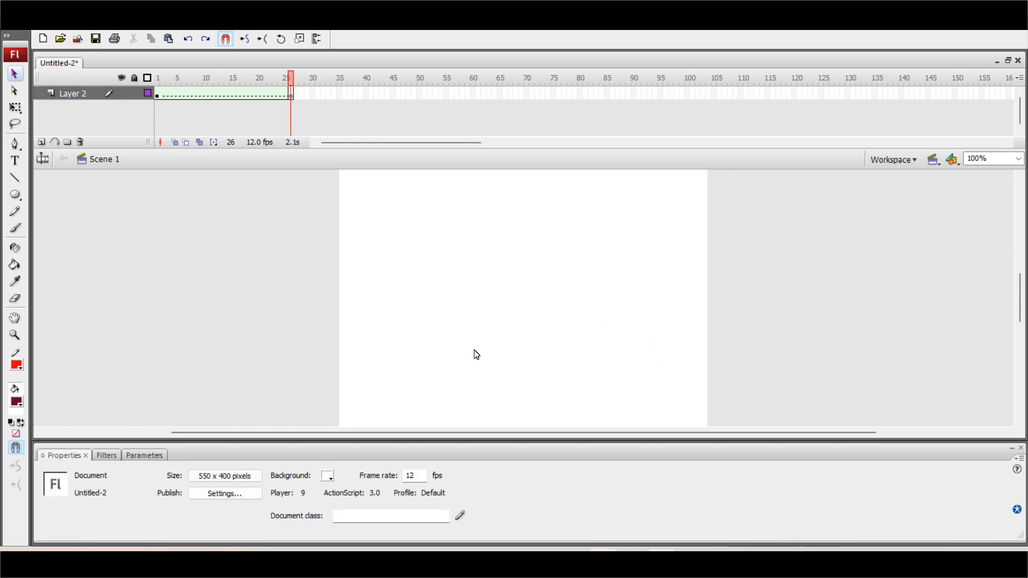
Draw a tall and a wide rectangle crossing each other in frame 26 to form a cross, and remove its red outline
left_click(12, 197)
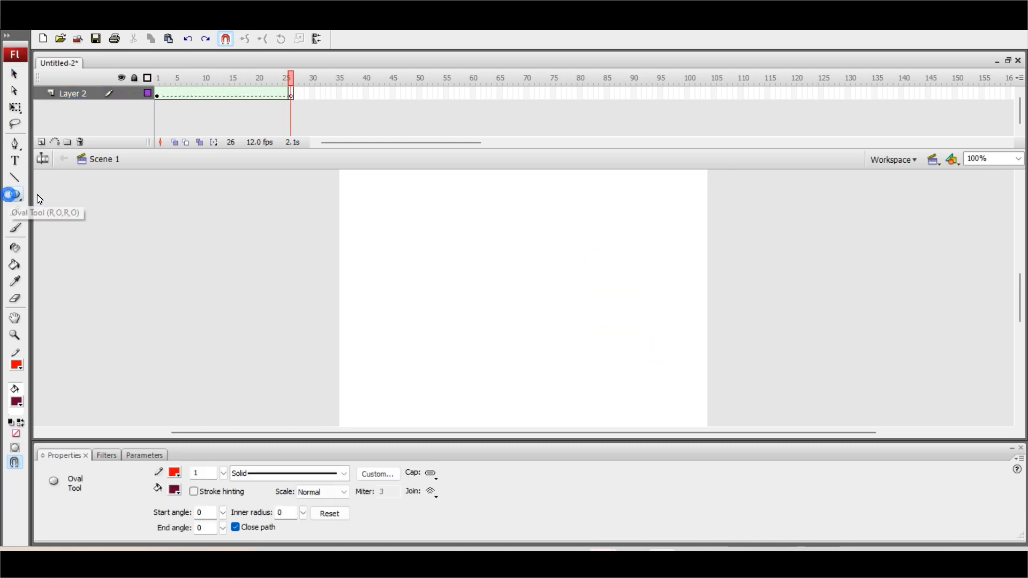
left_click(21, 201)
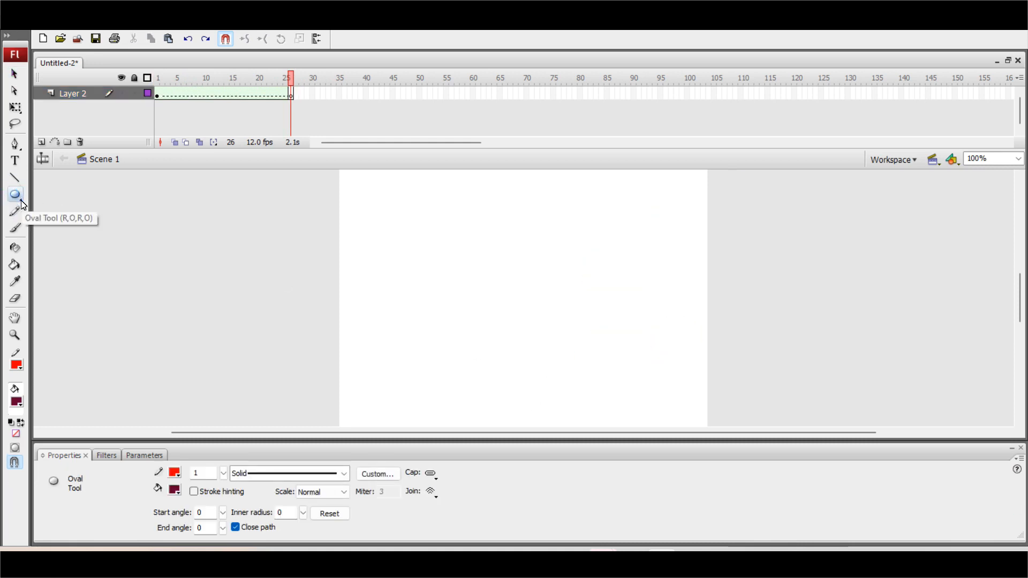
key("r")
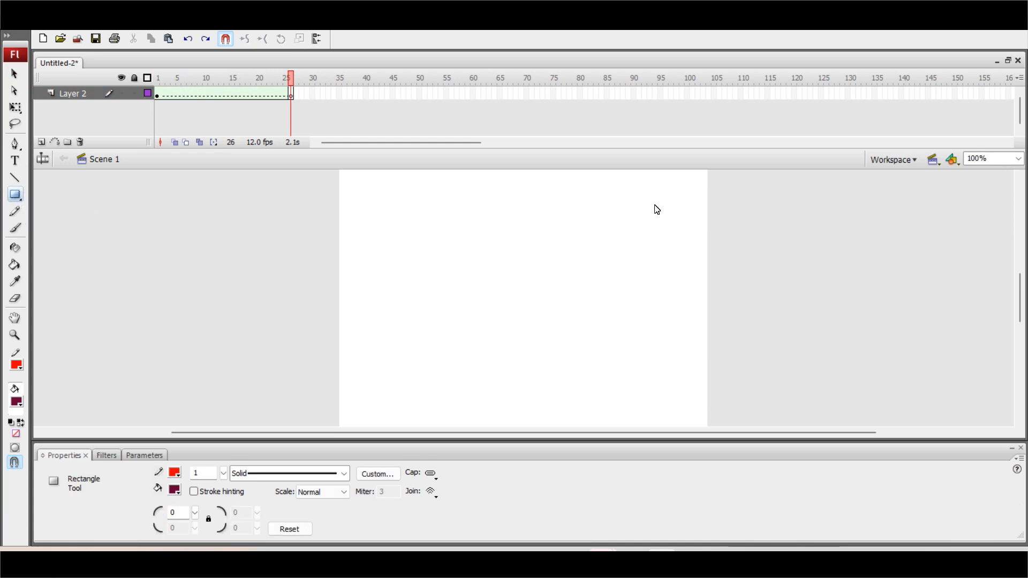
left_click(617, 202)
left_click_drag(609, 203, 644, 402)
left_click_drag(542, 243, 713, 312)
left_click(20, 76)
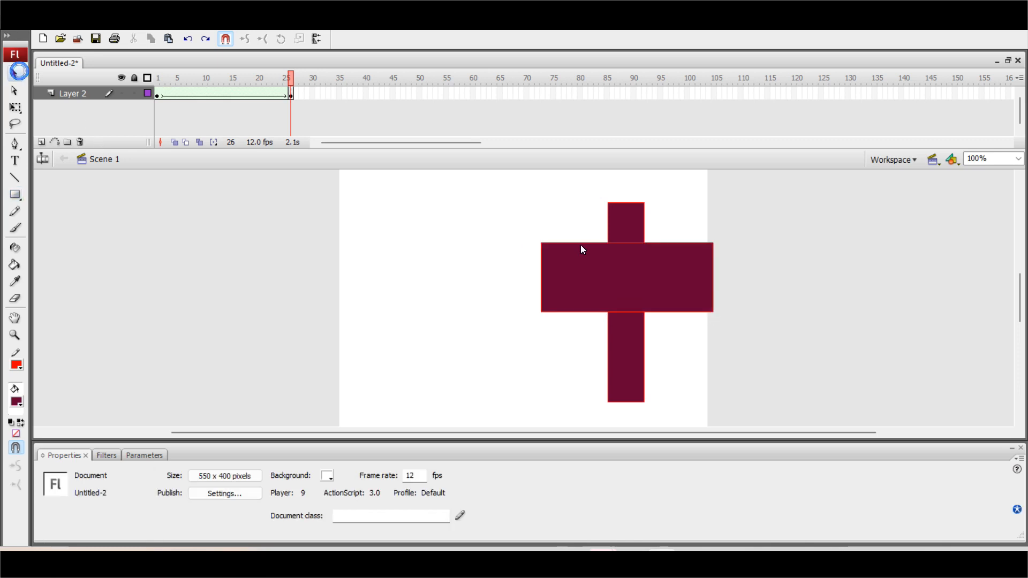
left_click(581, 241)
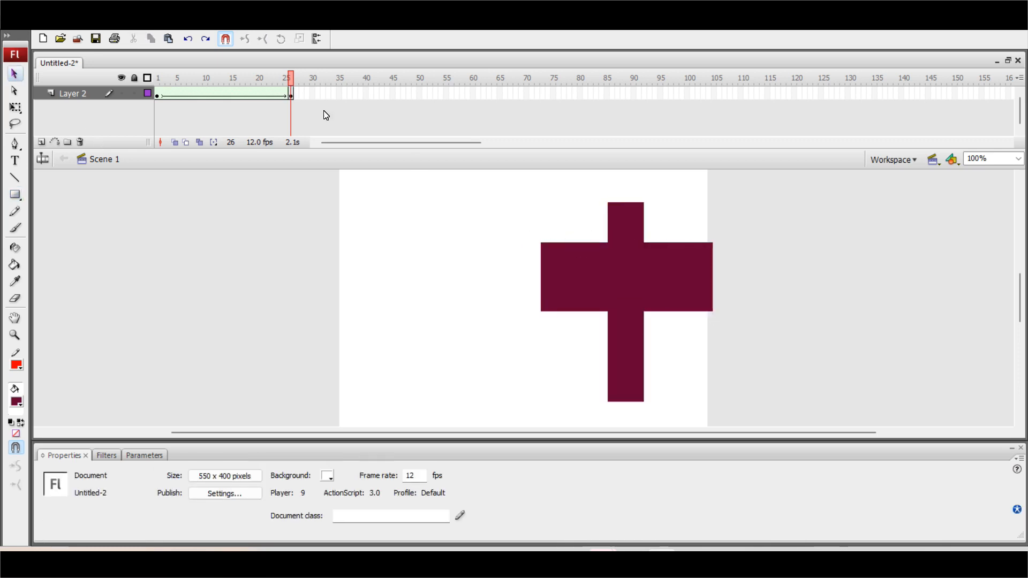
Preview the tween from circle to cross and delete the cross from frame 26
left_click(280, 77)
key("Return")
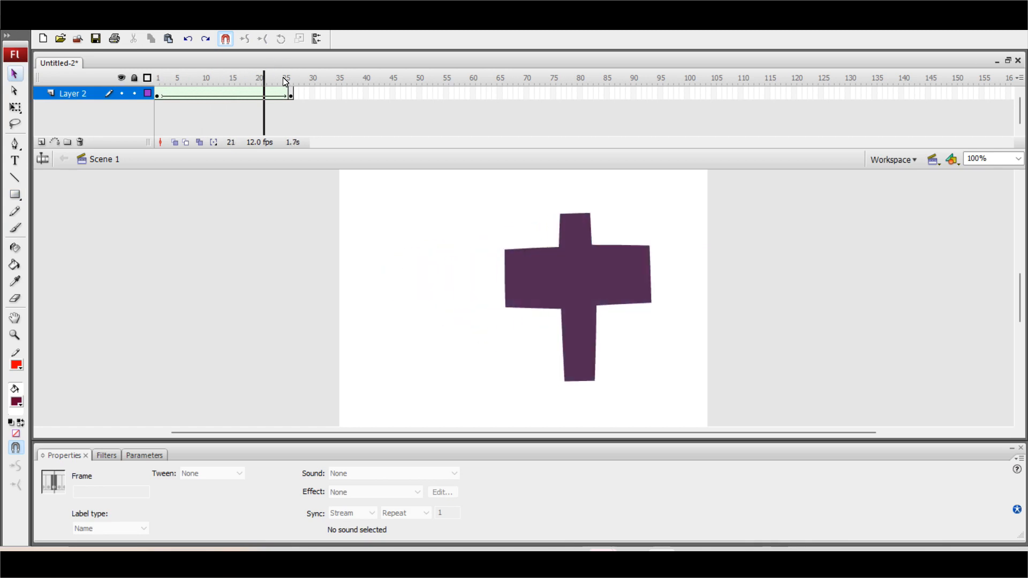
left_click(617, 260)
key("Delete")
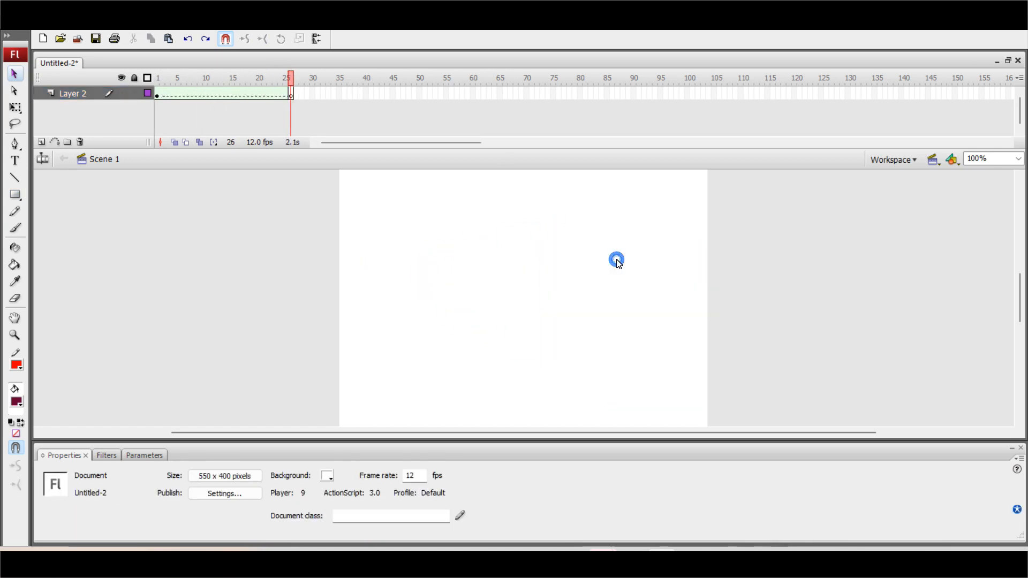
Draw a triangle from three lines in frame 26 and fill it with the dark maroon colour
left_click(17, 182)
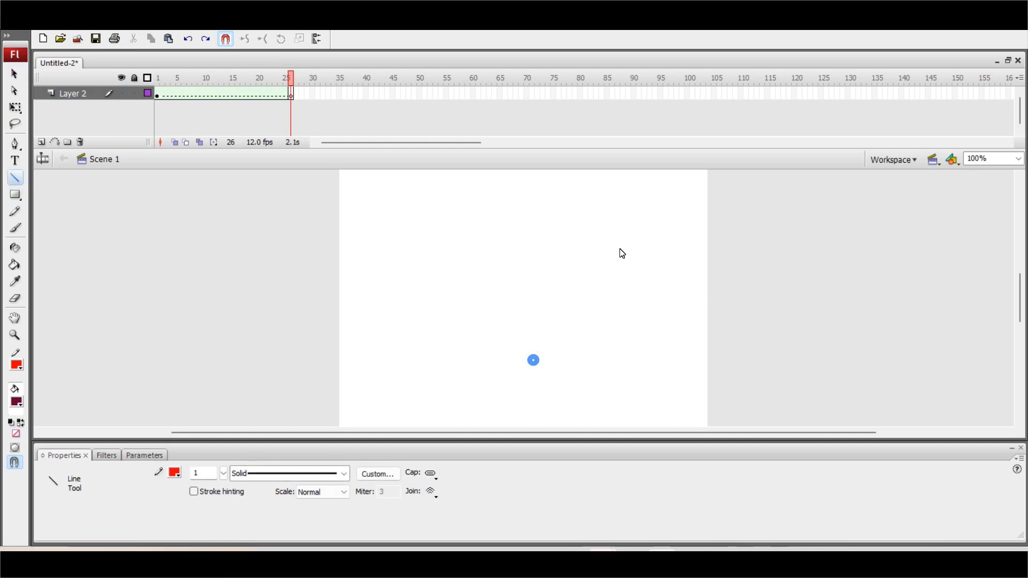
mouse_move(645, 216)
left_mouse_down()
mouse_move(487, 350)
mouse_move(756, 351)
left_mouse_up()
mouse_move(756, 352)
left_mouse_down()
mouse_move(682, 282)
mouse_move(646, 216)
left_mouse_up()
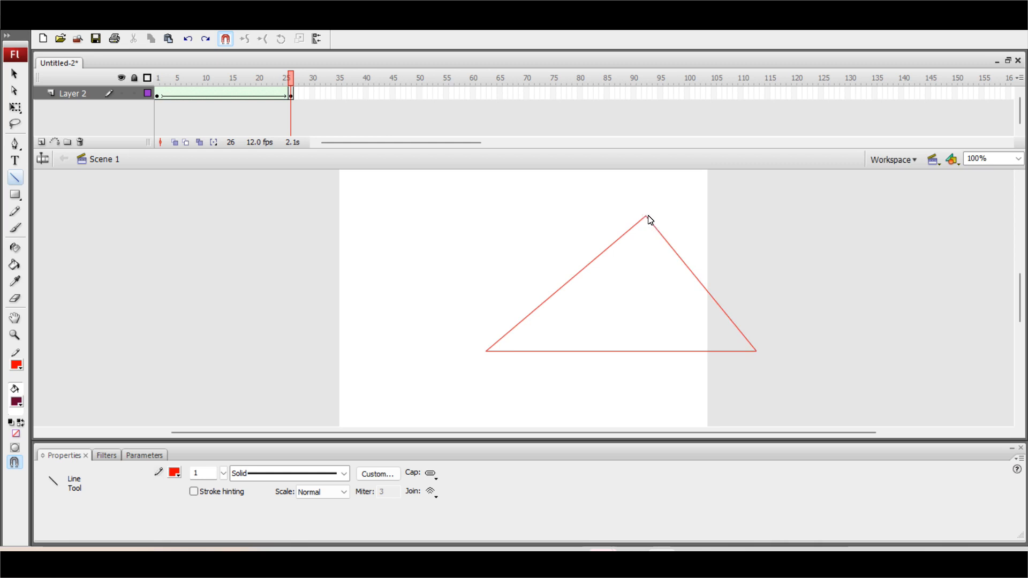
left_click(14, 266)
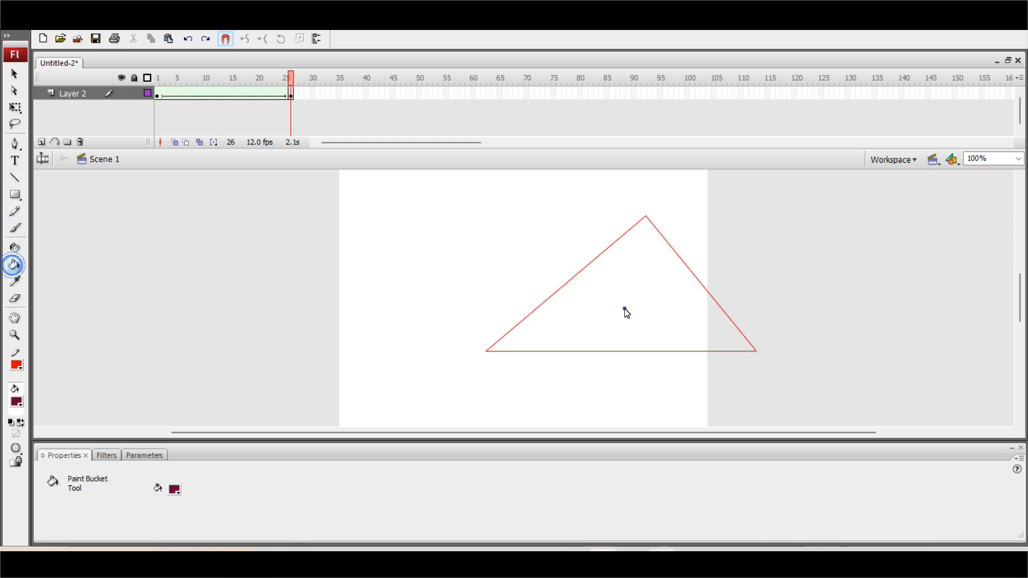
left_click(625, 309)
left_click(15, 76)
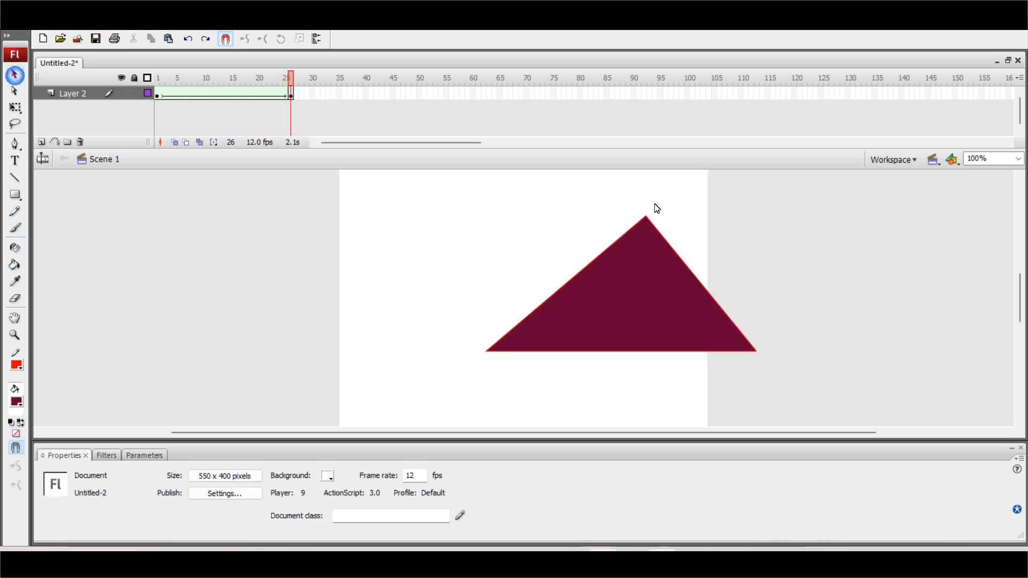
Remove the triangle's outline, preview the tween, and delete the triangle piece by piece from frame 26
double_click(656, 230)
key("Delete")
left_click_drag(264, 78, 383, 94)
left_click_drag(453, 246, 623, 390)
key("Delete")
left_click(560, 207)
left_click_drag(796, 209, 671, 397)
key("Delete")
mouse_move(291, 78)
left_mouse_down()
mouse_move(102, 79)
mouse_move(336, 88)
mouse_move(190, 91)
mouse_move(291, 91)
left_mouse_up()
left_click_drag(556, 206, 738, 387)
key("Delete")
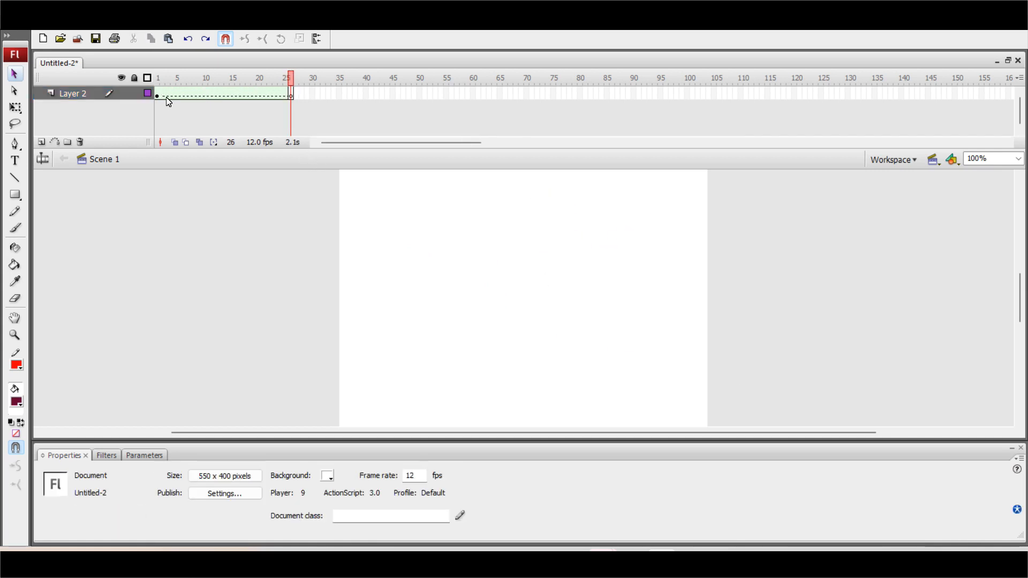
Add a new layer and delete Layer 2
left_click(40, 142)
left_click(61, 105)
left_click(80, 143)
left_click(79, 143)
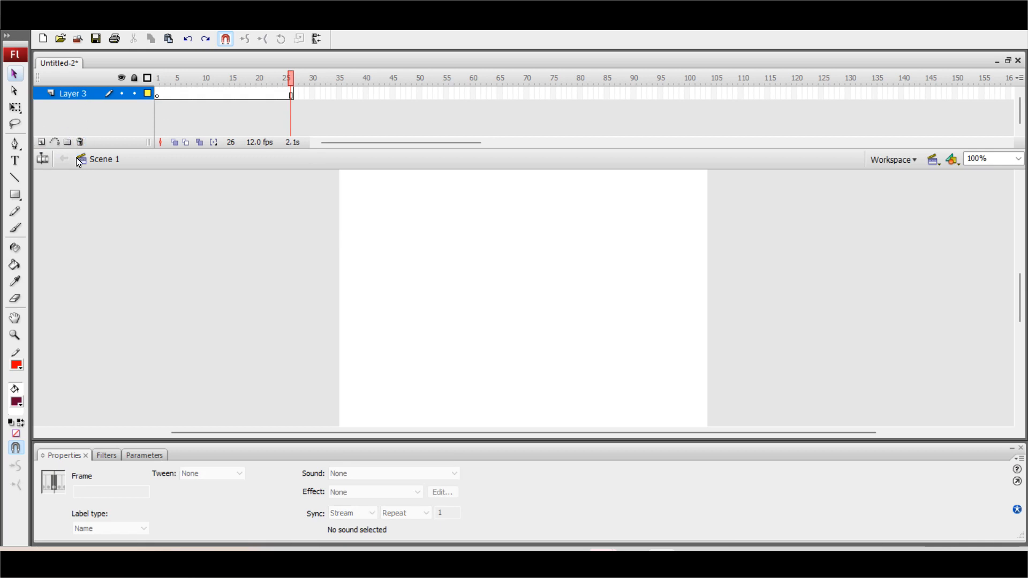
Draw a small maroon rectangle on Layer 3, remove its outline and delete its upper part to leave a short bar
left_click(16, 194)
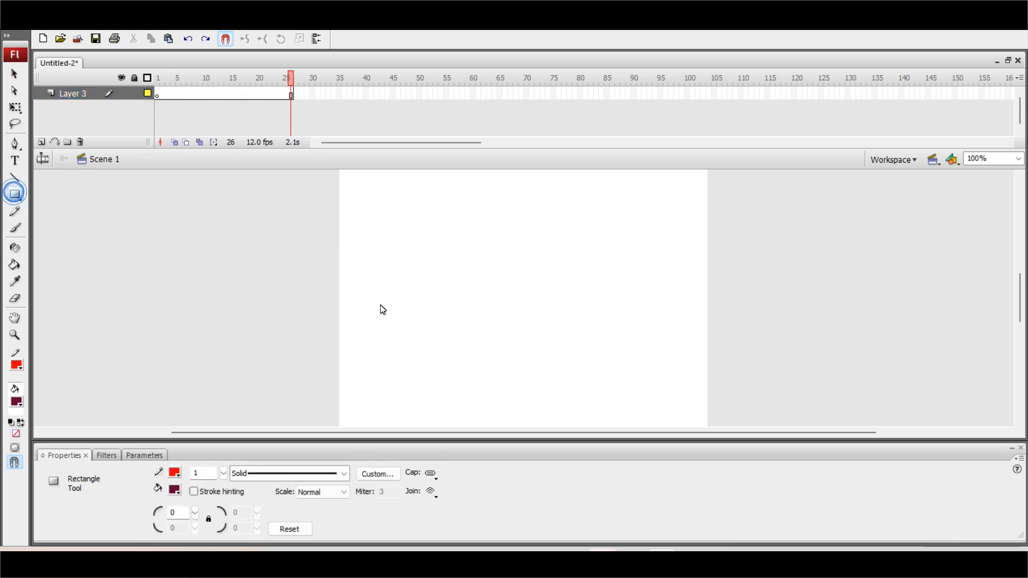
left_click_drag(419, 299, 453, 368)
left_click(16, 75)
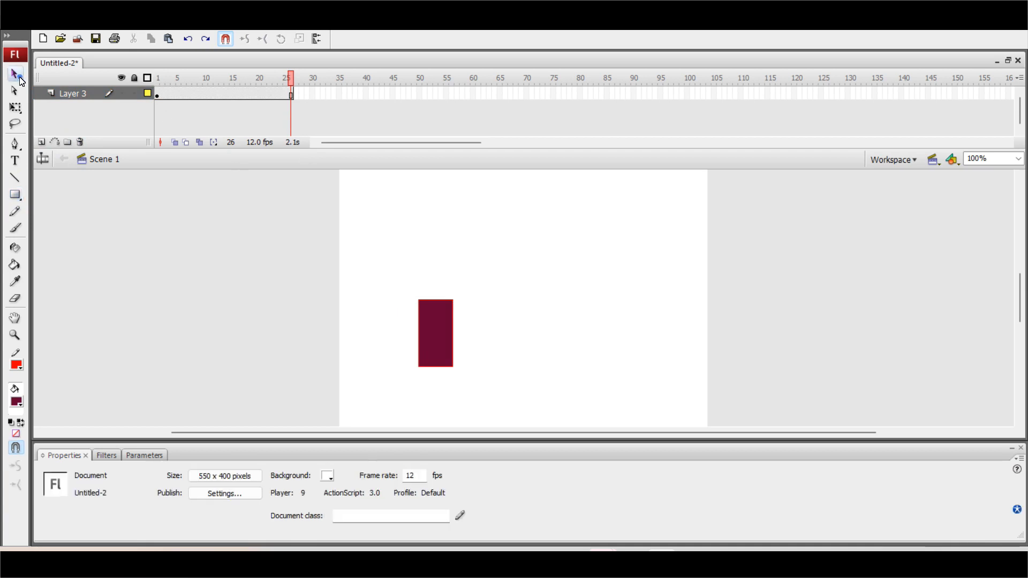
left_click(446, 301)
left_click_drag(380, 285, 488, 354)
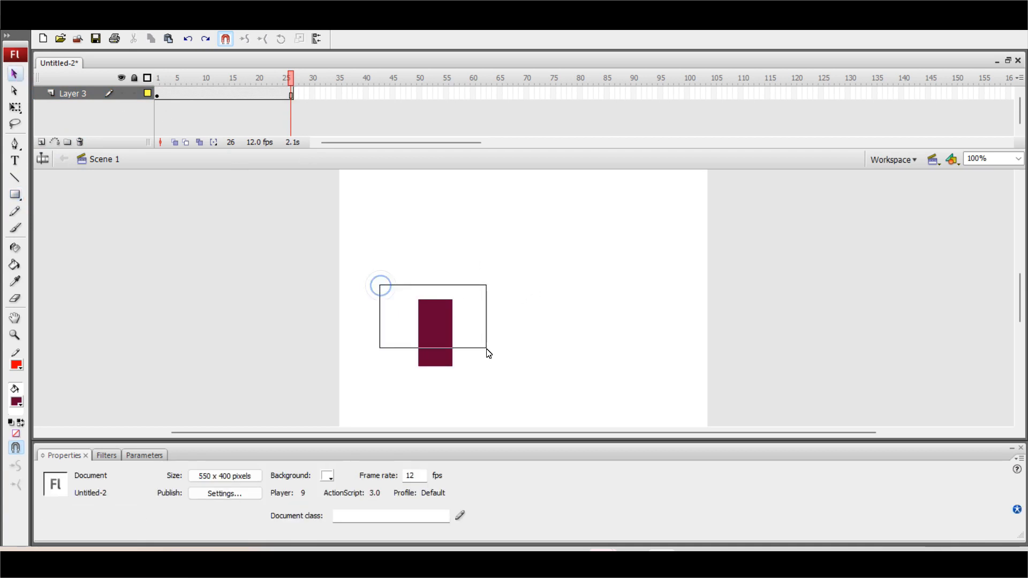
key("Delete")
Insert a keyframe at frame 26 of Layer 3 and stretch the maroon bar upward to near the top of the stage
left_click(291, 95)
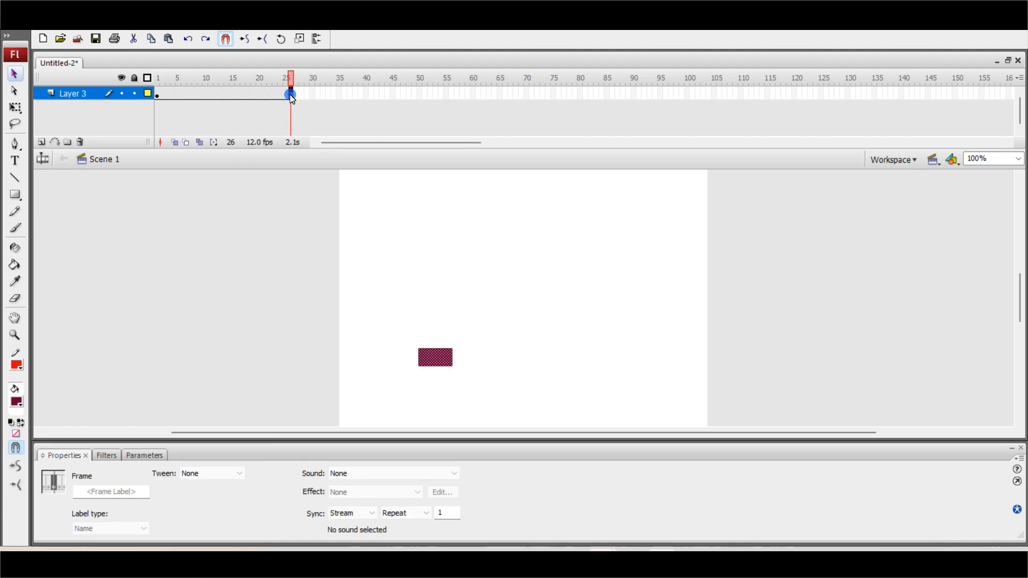
right_click(291, 95)
left_click(370, 176)
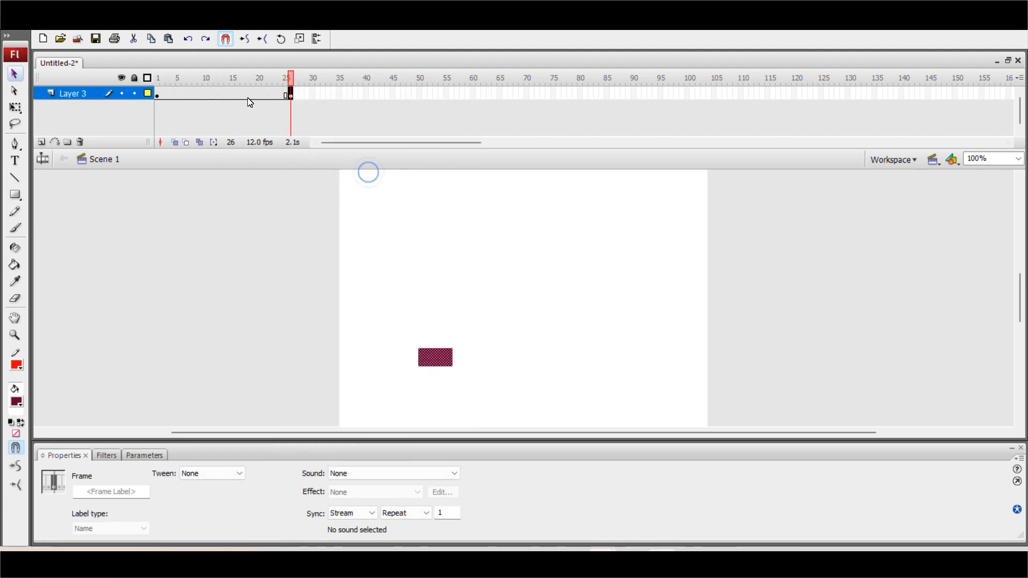
left_click(160, 96)
left_click(291, 96)
key("q")
left_click_drag(435, 354, 446, 206)
Apply a Shape tween between the two Layer 3 keyframes and scrub back to frame 1
left_click(210, 96)
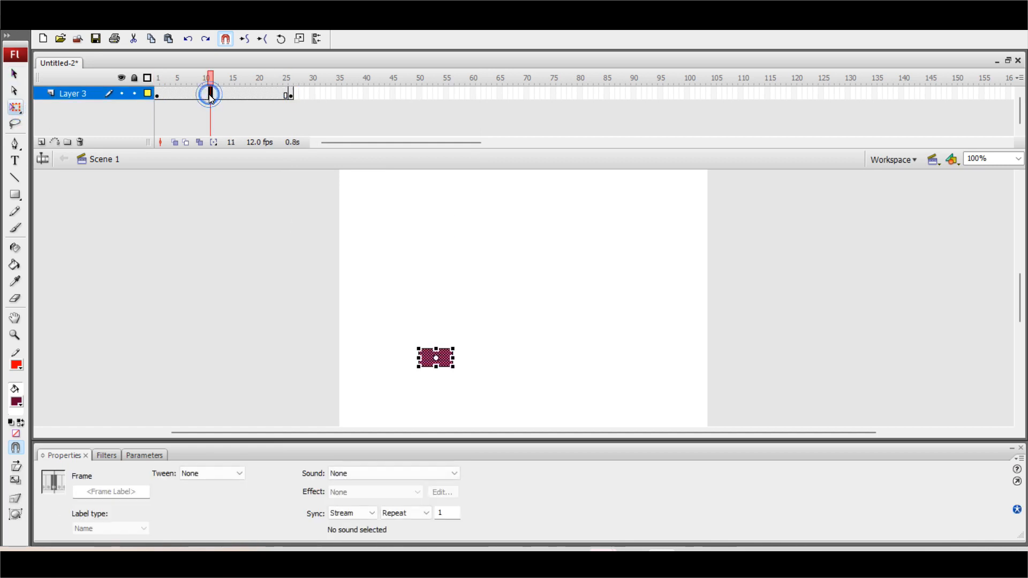
left_click(225, 472)
left_click(211, 499)
left_click_drag(160, 80, 143, 95)
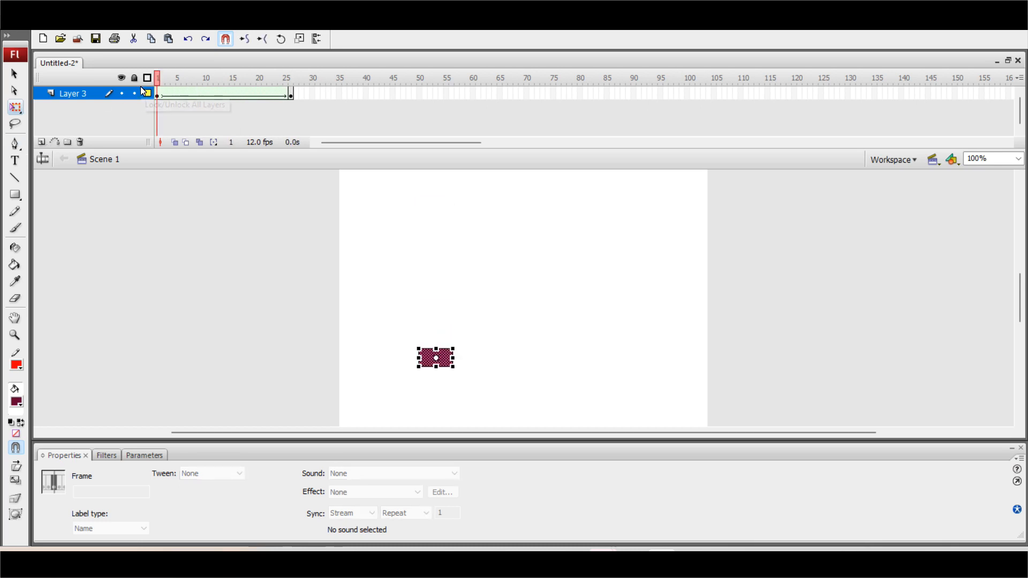
Add a layer above Layer 3 and draw a rectangle about 45 by 82 px just right of the maroon bar
left_click(43, 143)
left_click(15, 196)
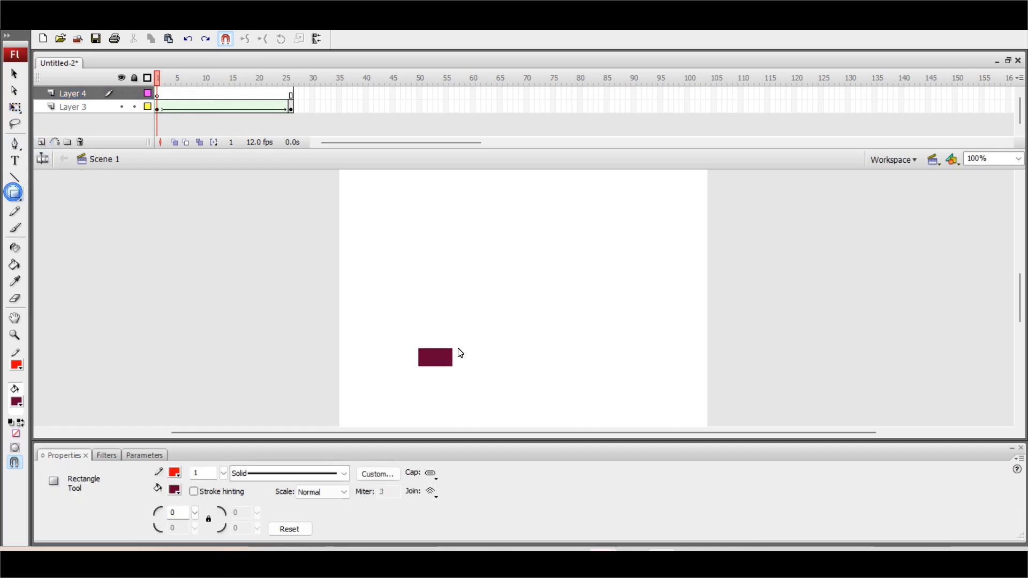
mouse_move(461, 365)
left_mouse_down()
mouse_move(507, 314)
mouse_move(491, 311)
left_mouse_up()
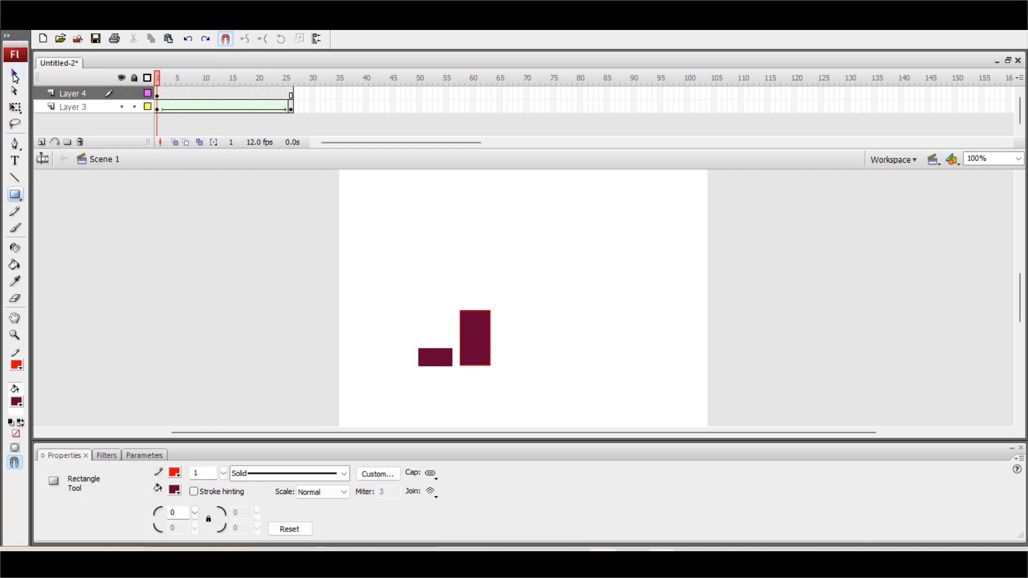
Remove the new rectangle's outline, nudge it down to the maroon bar's base level, and change its fill to teal
left_click(15, 77)
left_click(476, 312)
left_click(484, 337)
key("Down")
key("Down")
left_click(17, 402)
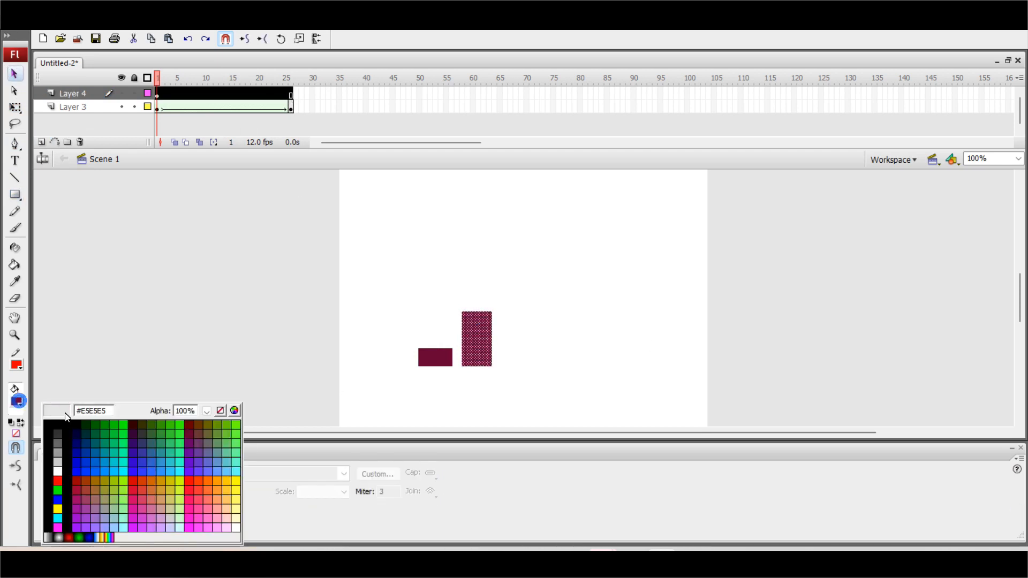
left_click(107, 453)
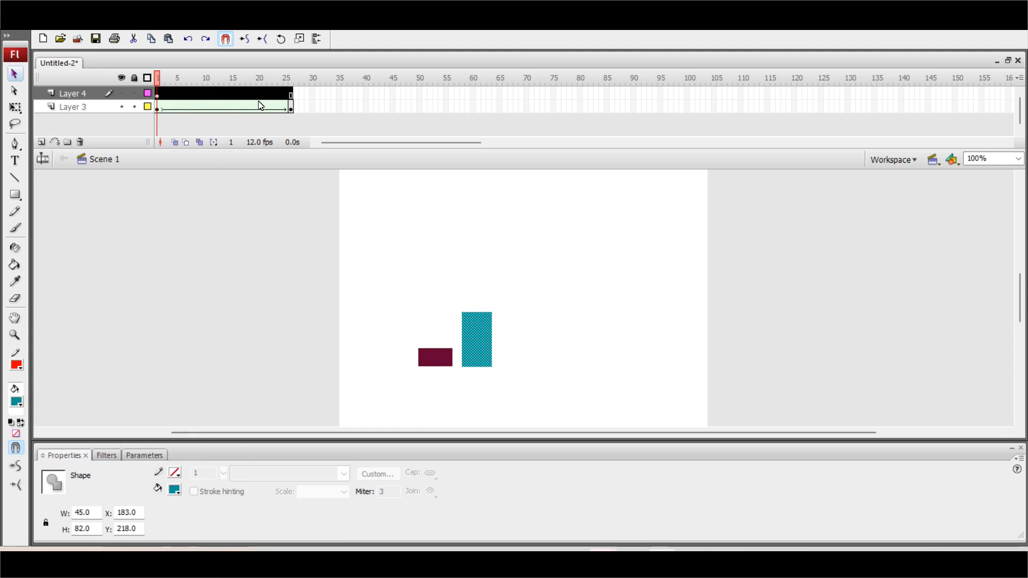
Insert a keyframe at frame 26 of Layer 4, apply a Shape tween between its keyframes, and scrub back to frame 1
left_click(292, 94)
right_click(291, 94)
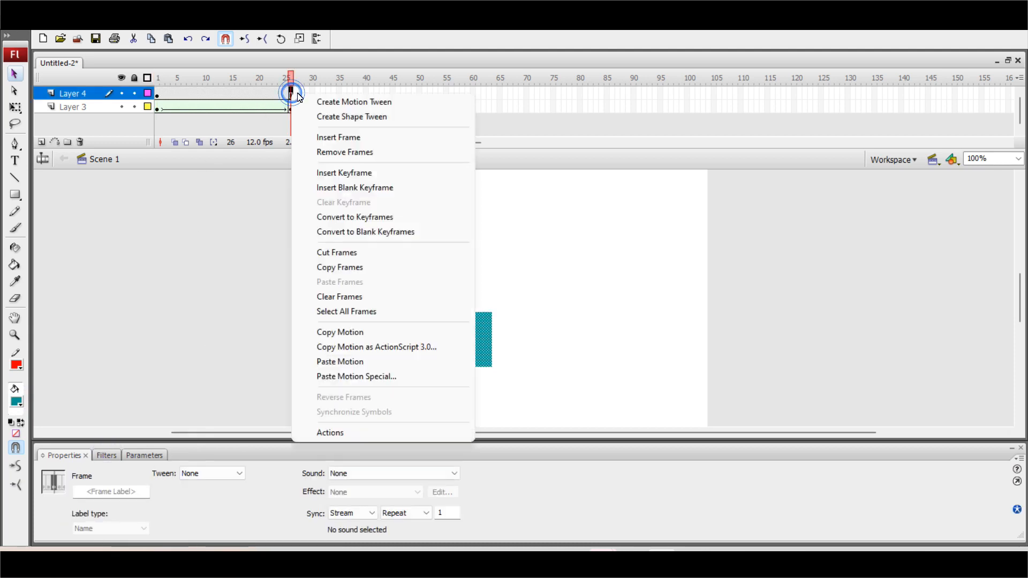
left_click(359, 173)
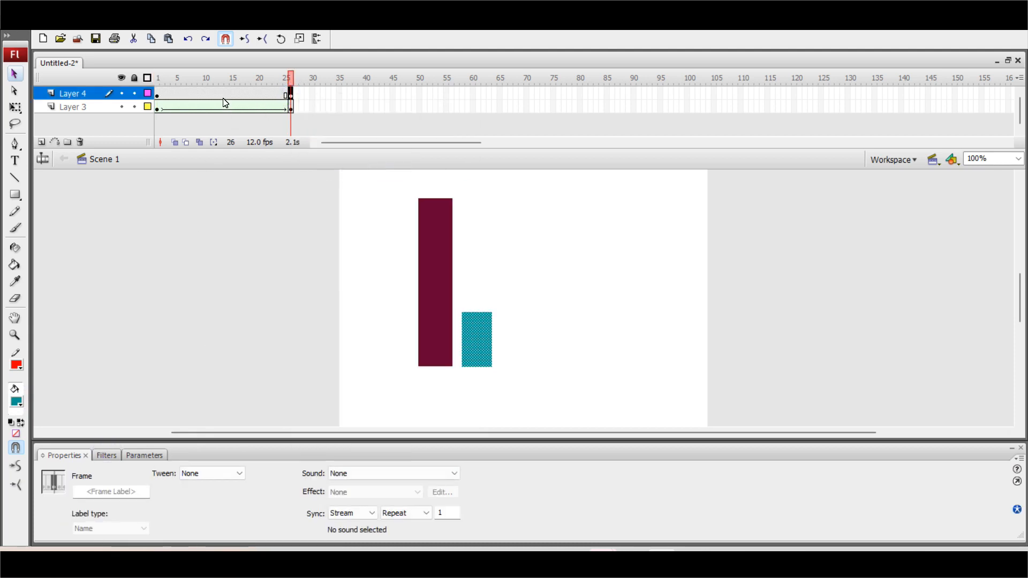
left_click(222, 94)
left_click(214, 473)
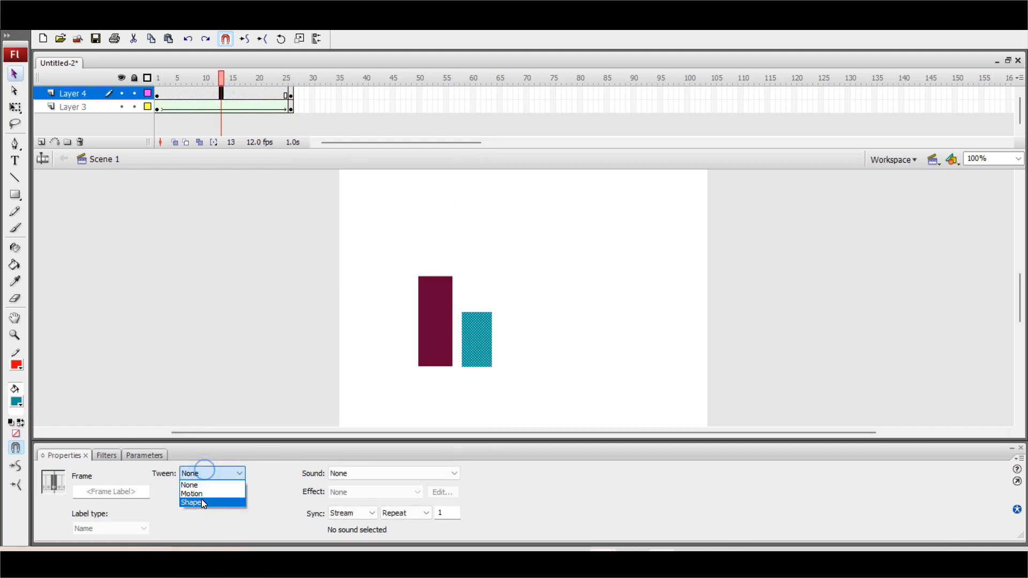
left_click(201, 499)
left_click_drag(228, 81, 138, 74)
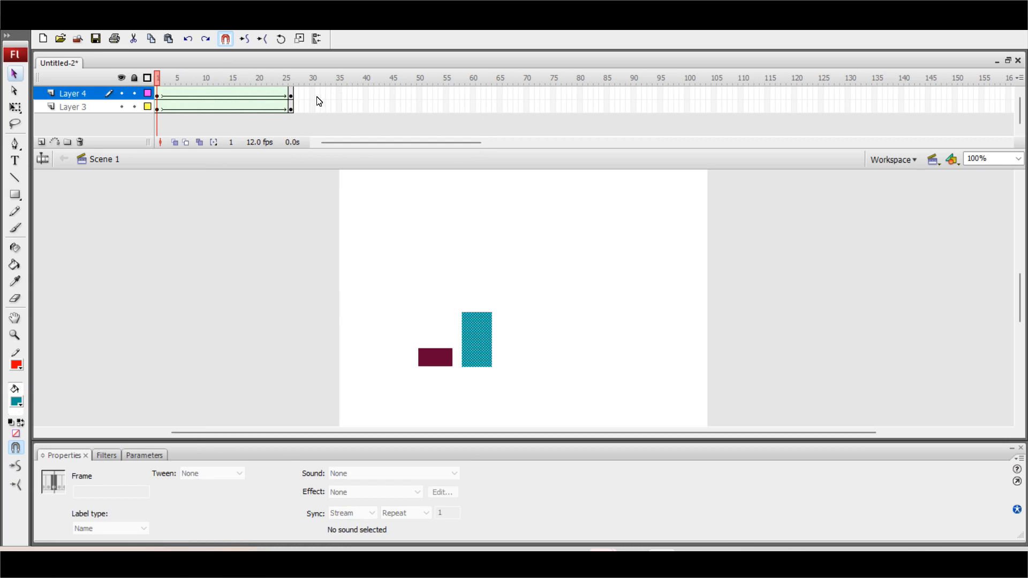
Stretch the teal bar in frame 1 of Layer 4 upward to near the top of the stage and preview the tween
left_click(291, 98)
left_click(474, 336)
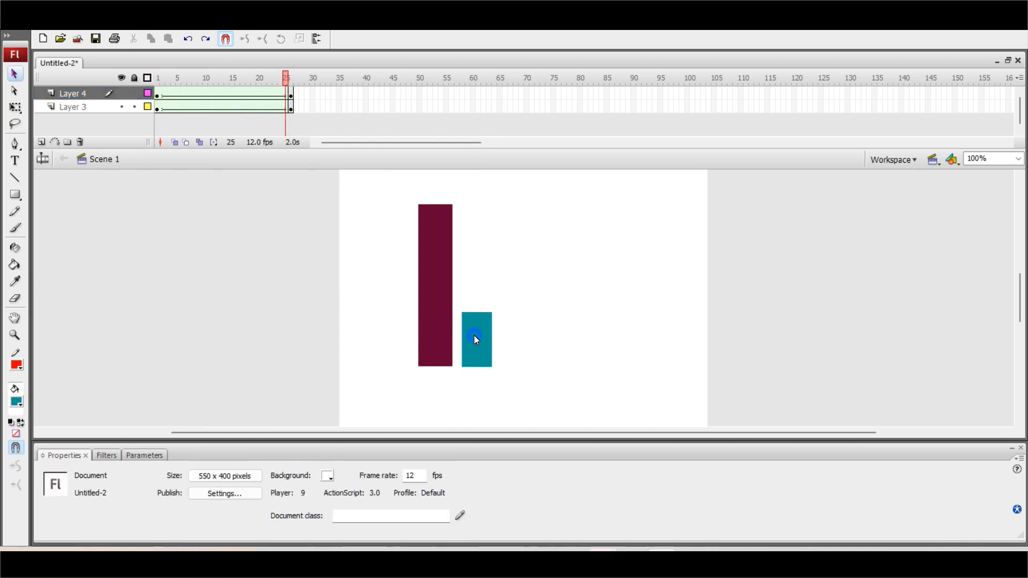
left_click(157, 98)
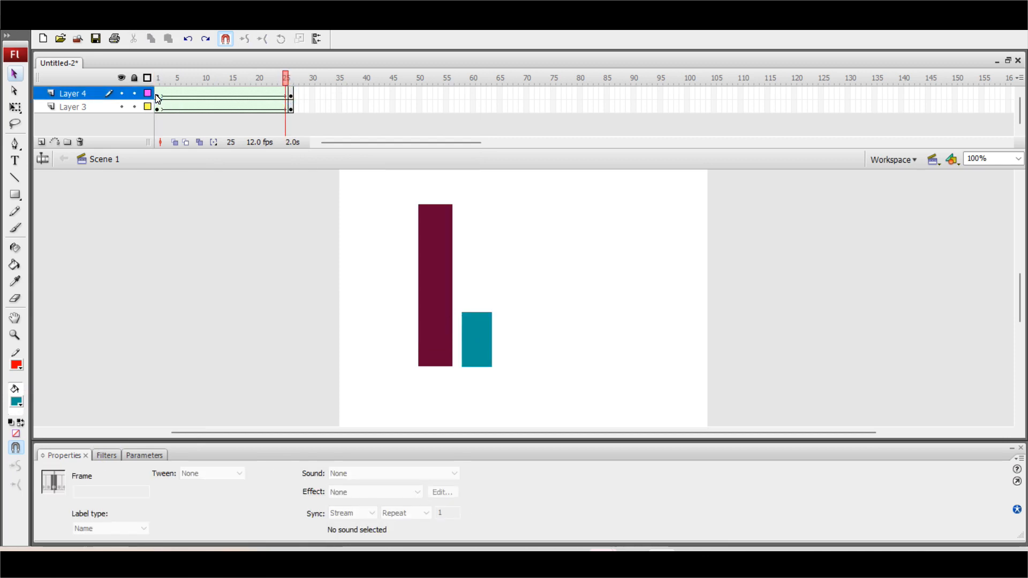
left_click(158, 98)
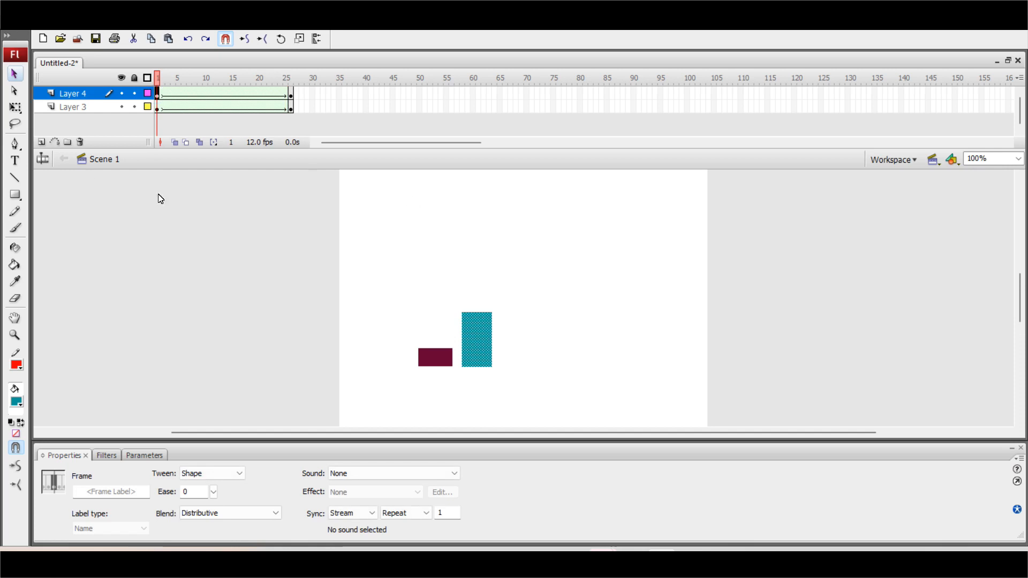
left_click(15, 107)
left_click(485, 323)
left_click_drag(478, 312, 478, 201)
mouse_move(158, 77)
left_mouse_down()
mouse_move(289, 81)
mouse_move(161, 83)
left_mouse_up()
left_click(160, 97)
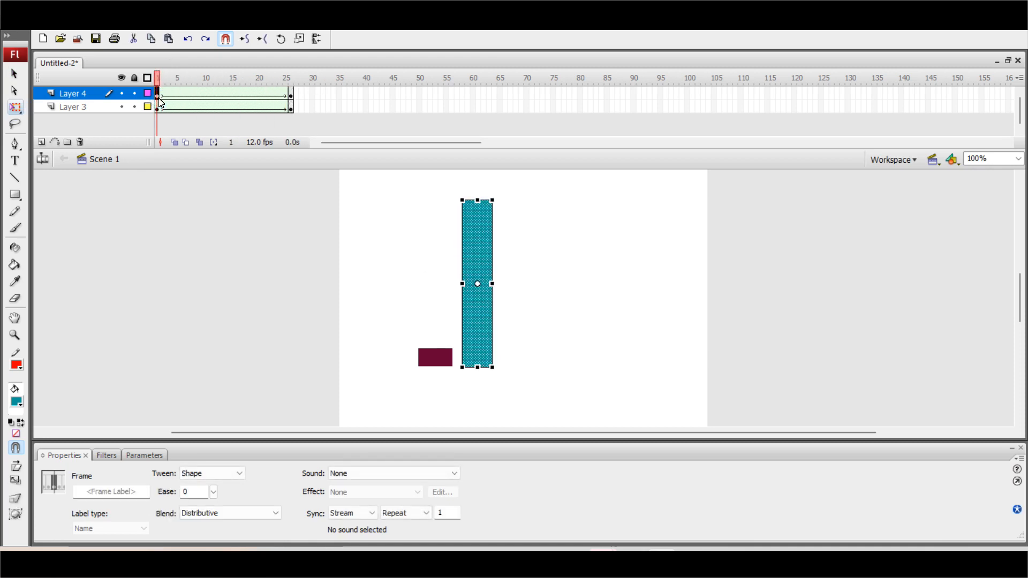
Shrink the teal bar in frame 1 of Layer 4 to about 17 px high, stretch it upward in frame 26, and preview the growth
left_click_drag(477, 203, 488, 322)
left_click_drag(495, 364, 496, 364)
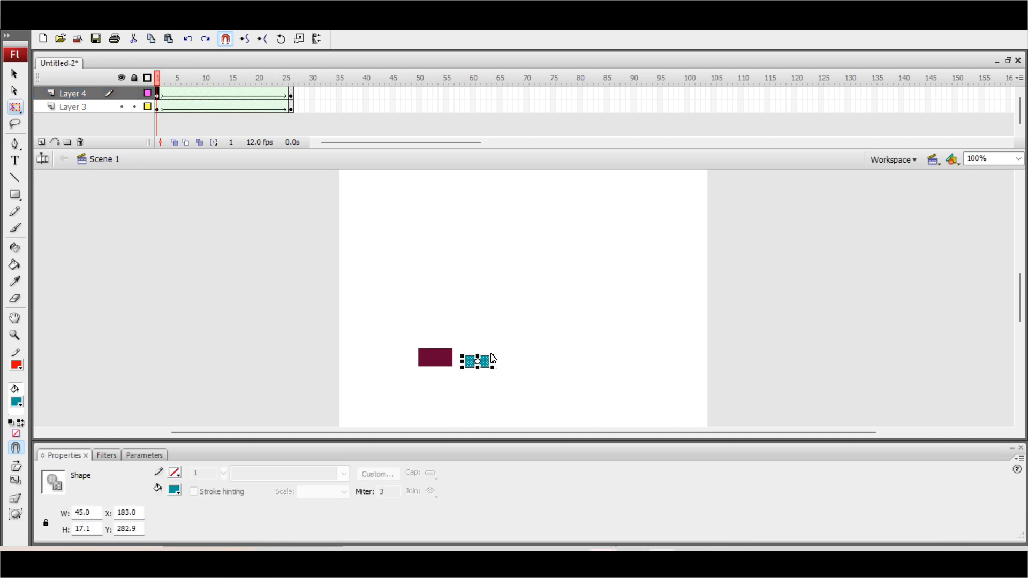
left_click(290, 94)
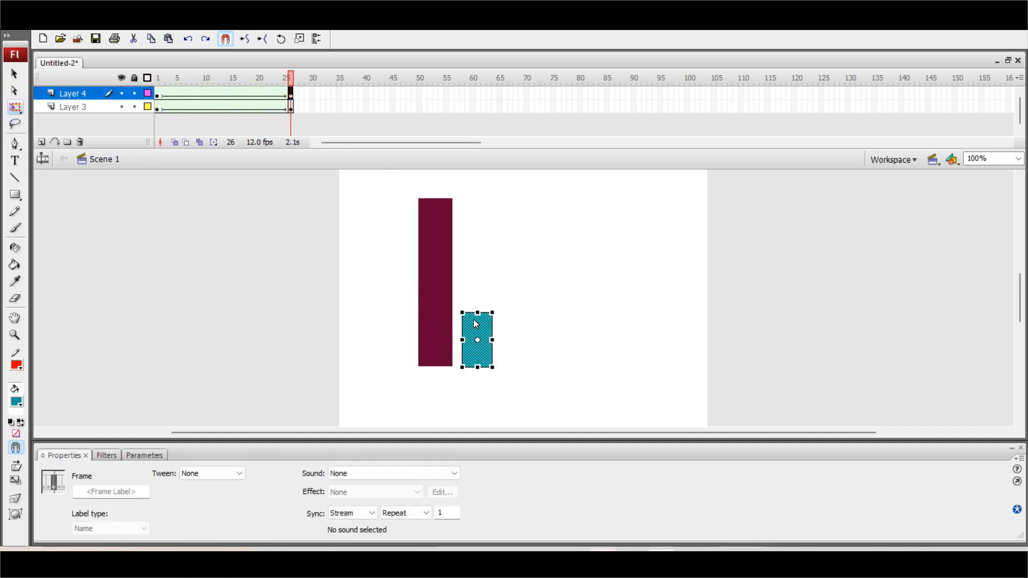
left_click_drag(478, 315, 493, 181)
mouse_move(174, 79)
left_mouse_down()
mouse_move(329, 82)
mouse_move(158, 82)
mouse_move(309, 85)
mouse_move(158, 90)
mouse_move(259, 83)
mouse_move(173, 86)
left_mouse_up()
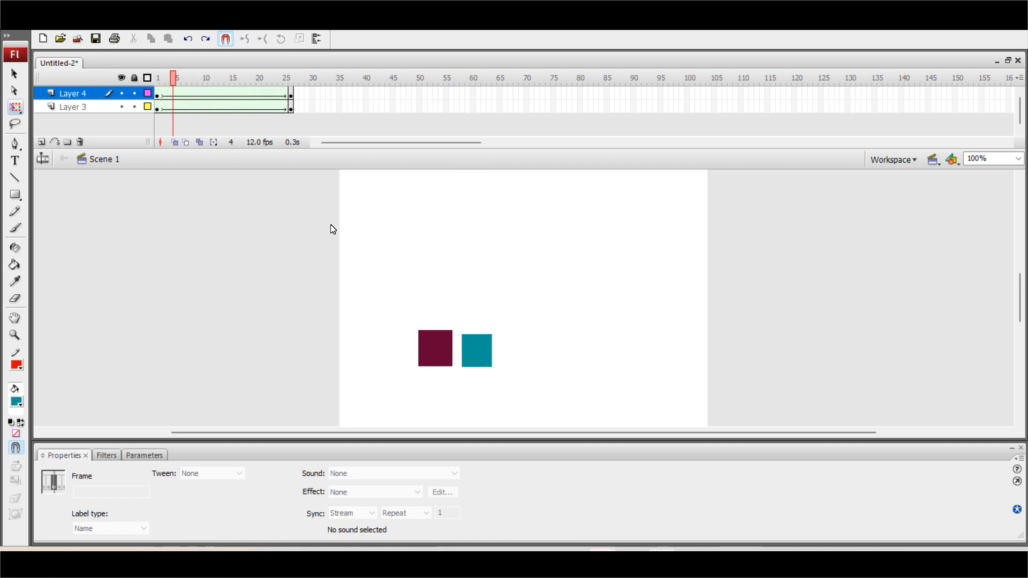
left_click(426, 356)
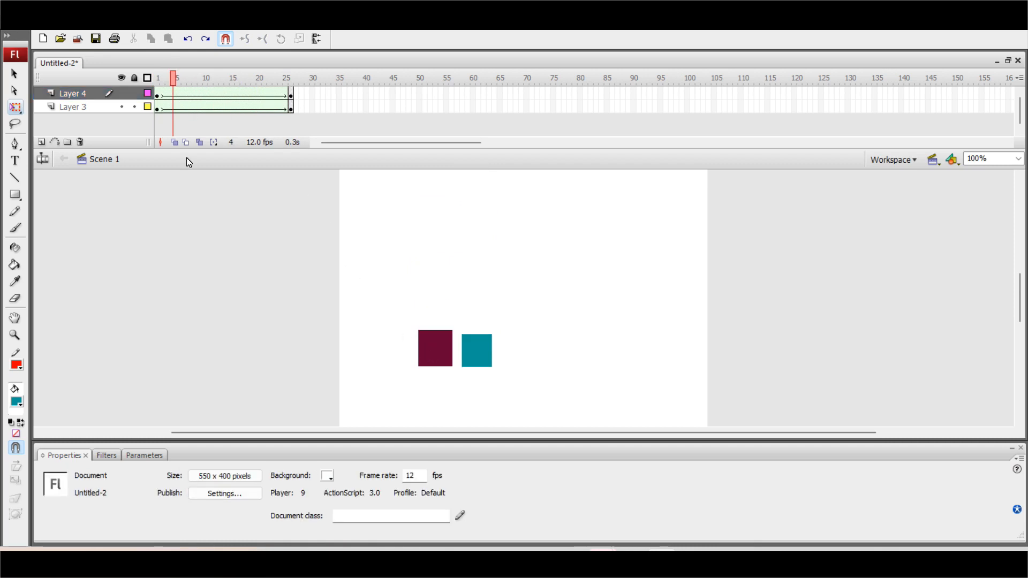
left_click_drag(175, 84, 158, 84)
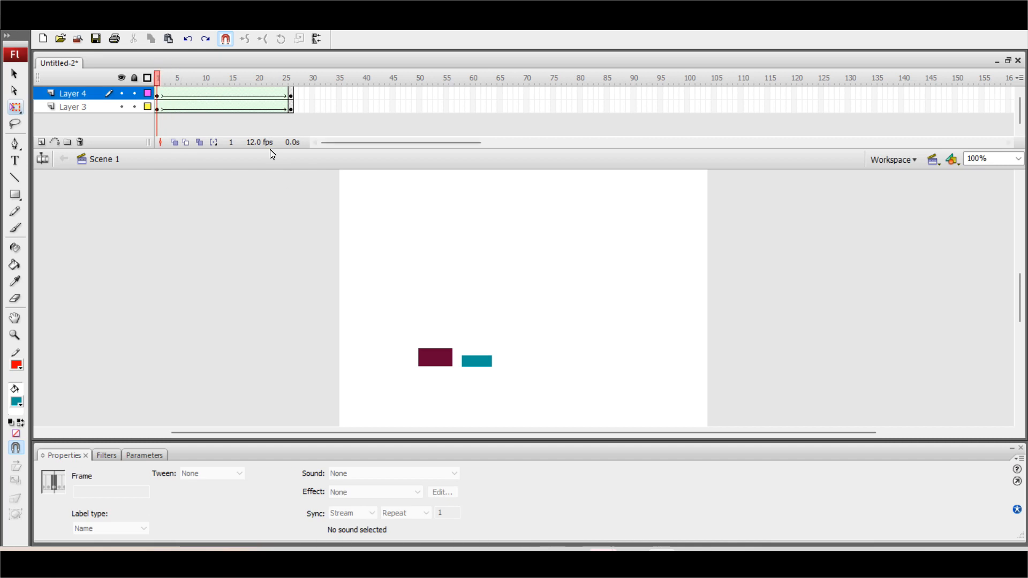
Delete both the maroon and teal bars from frame 1
left_click(160, 98)
left_click_drag(364, 333, 527, 385)
key("Delete")
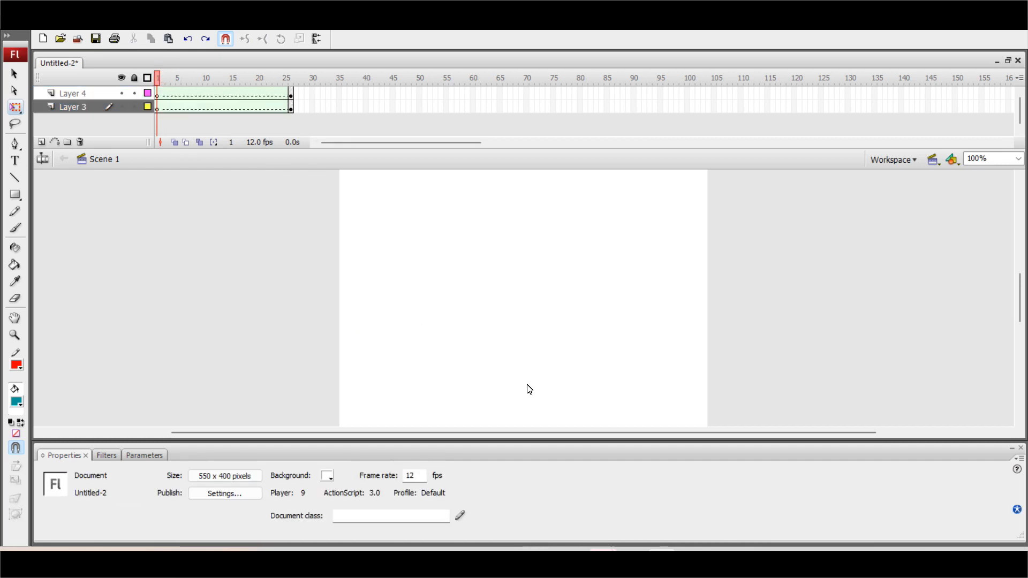
Add a new layer and delete Layer 4 and Layer 3
left_click(42, 143)
left_click(102, 94)
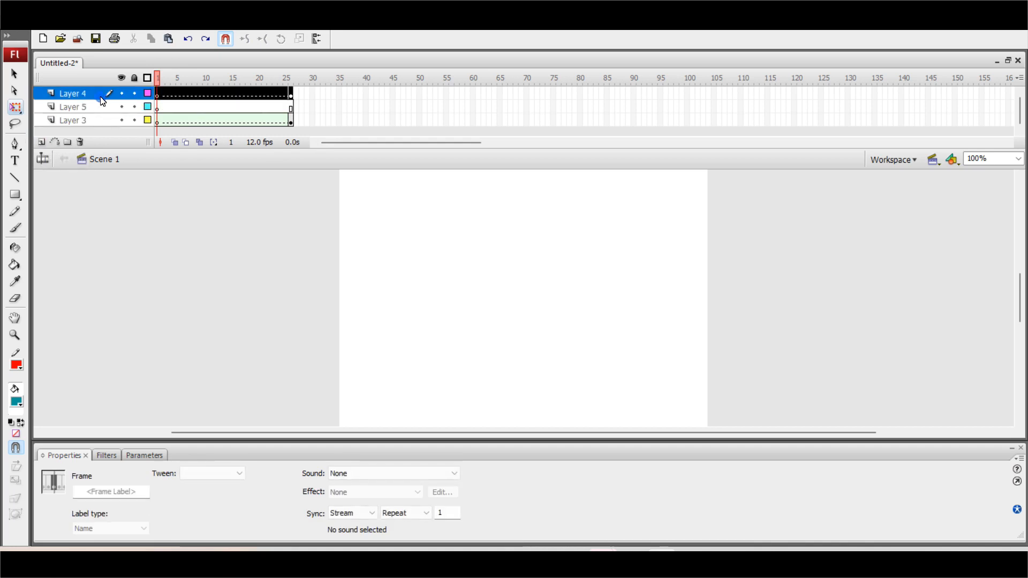
left_click(79, 142)
left_click(111, 106)
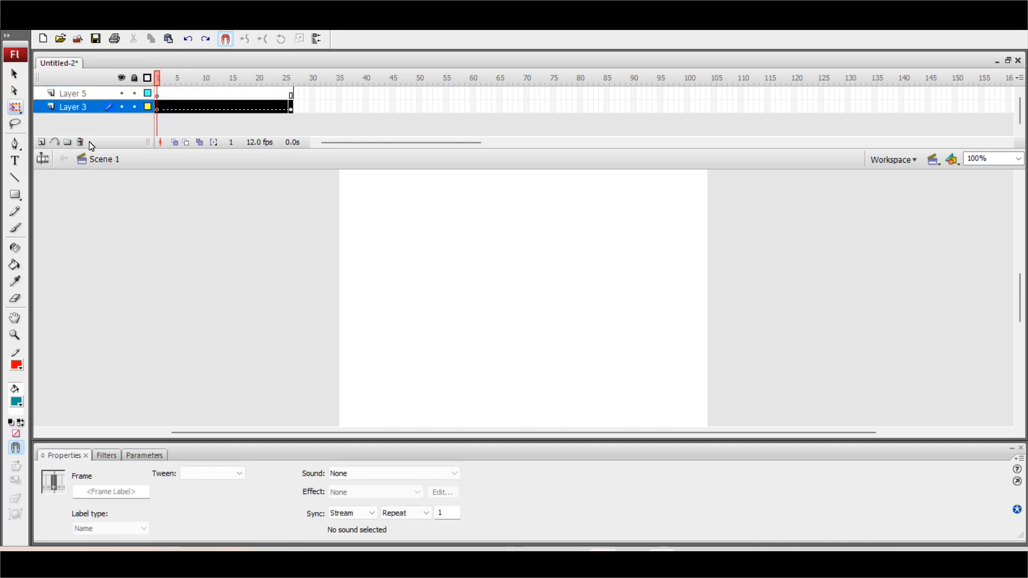
left_click(80, 143)
key("Return")
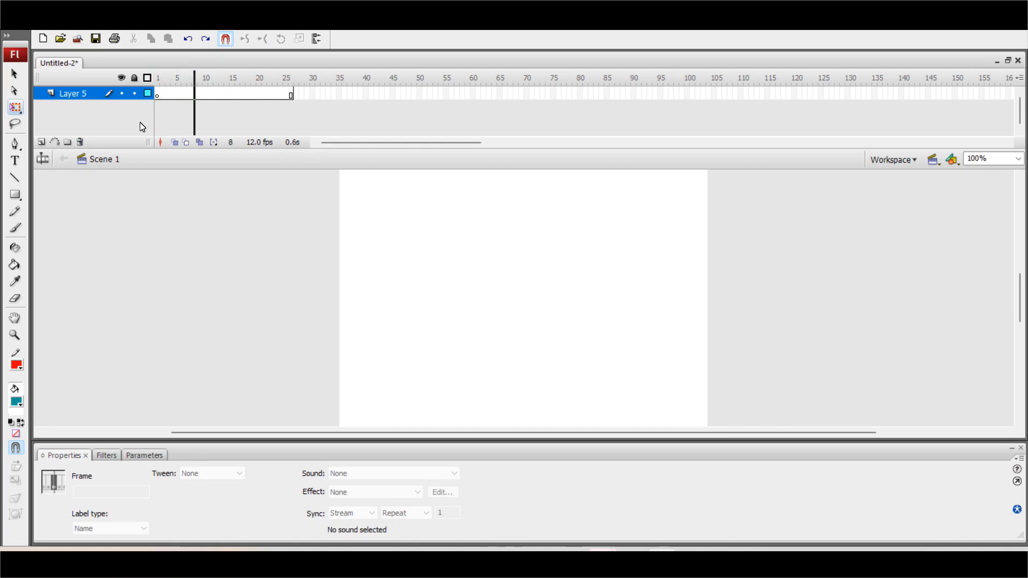
Extend the empty Layer 5 to frame 66
left_click(504, 92)
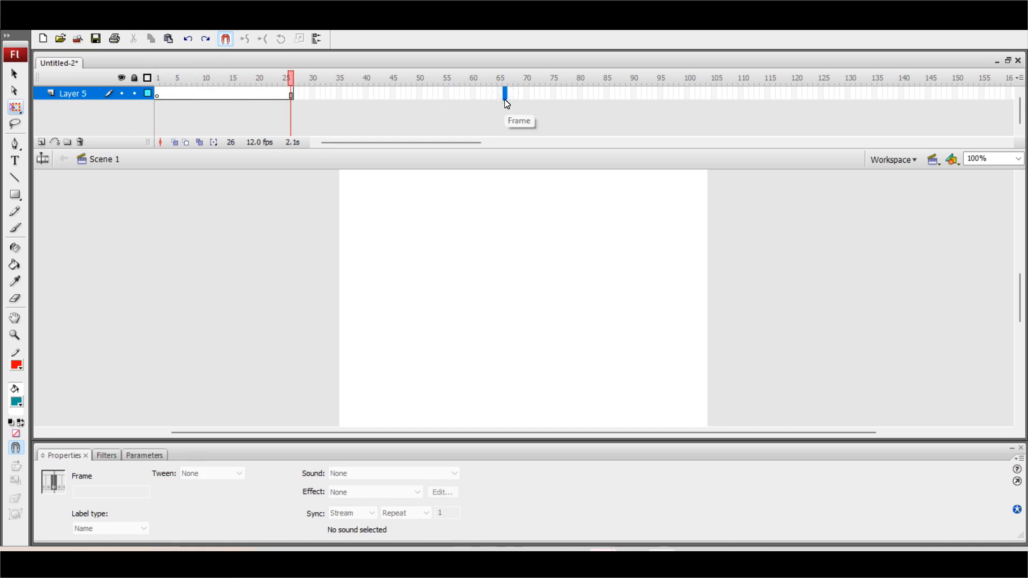
right_click(507, 104)
left_click(546, 142)
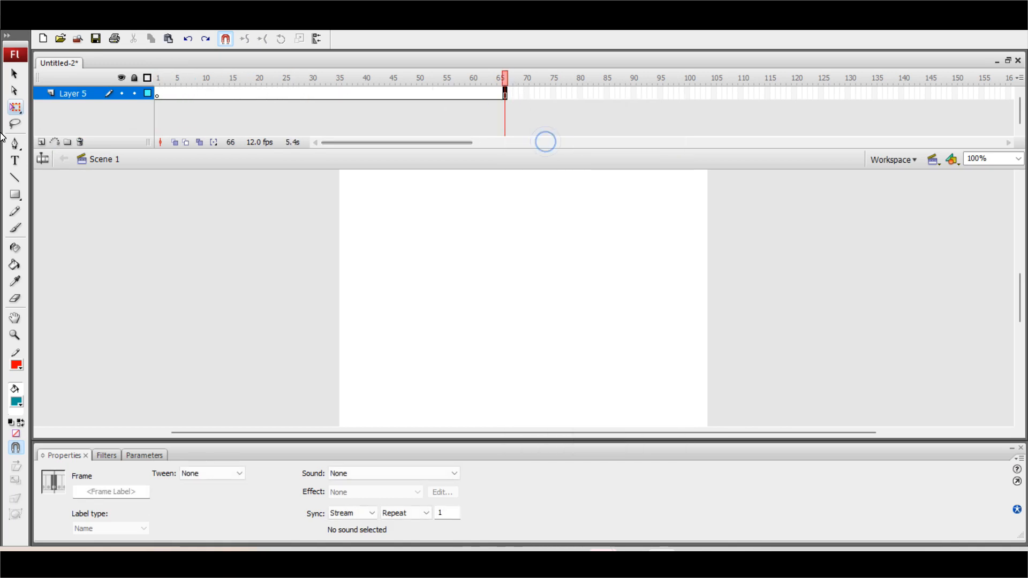
Draw a horizontal red line across the middle of the stage and bend it upward into an arc
left_click(15, 180)
left_click_drag(380, 301, 555, 300)
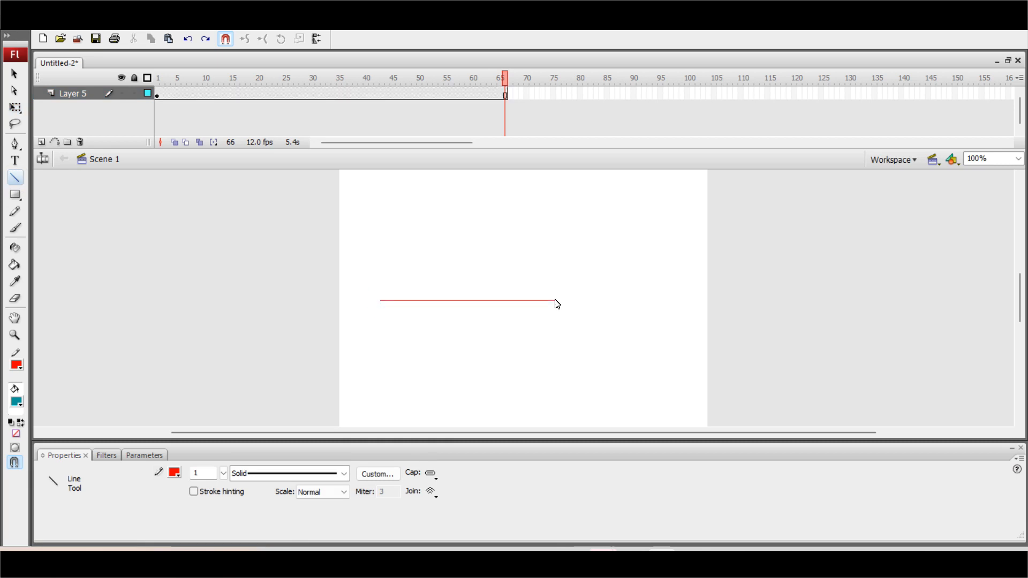
left_click(11, 73)
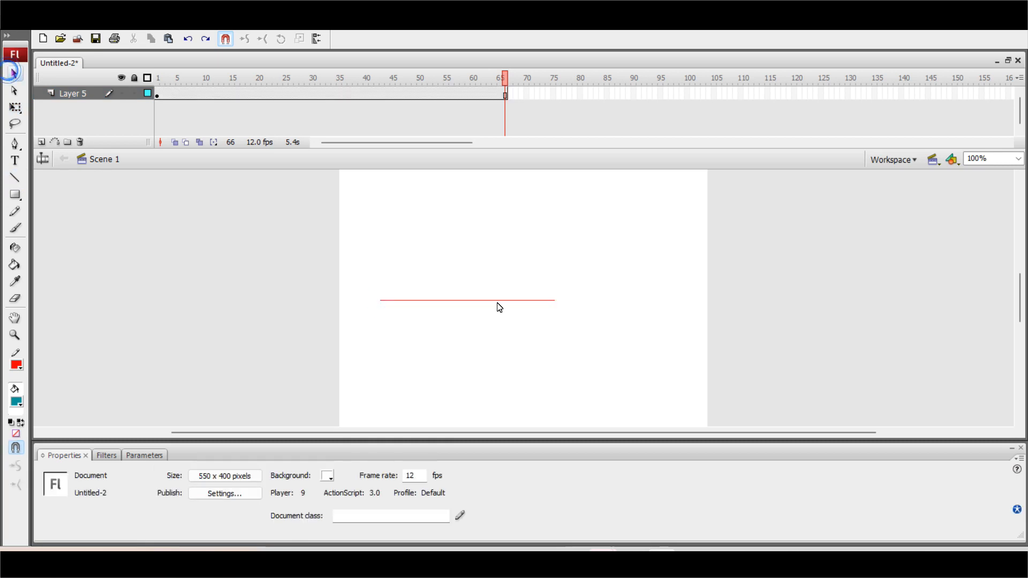
left_click_drag(494, 300, 481, 257)
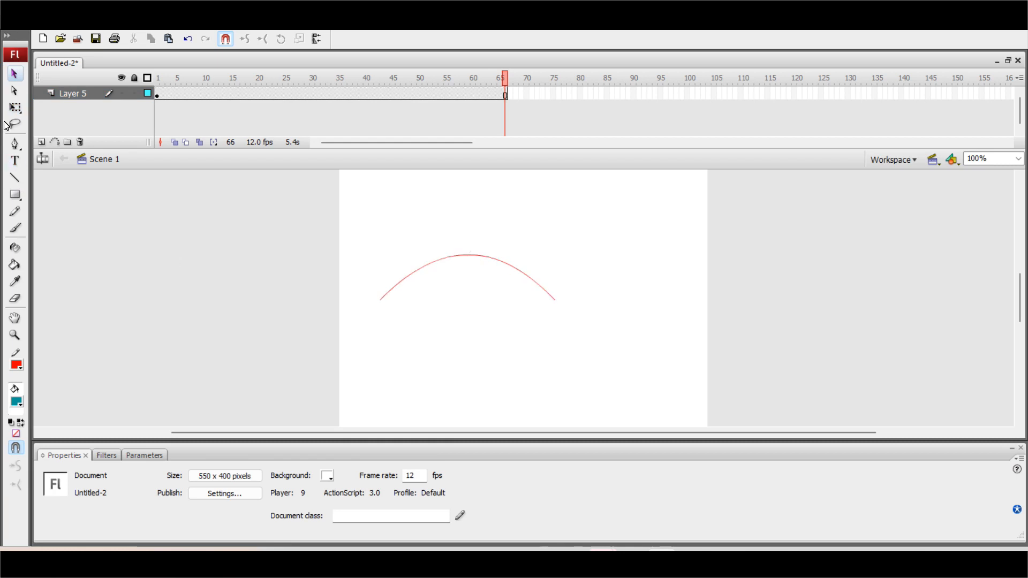
Close the arc with a second line bent downward and delete the whole outline
left_click(17, 180)
left_click_drag(454, 304, 561, 303)
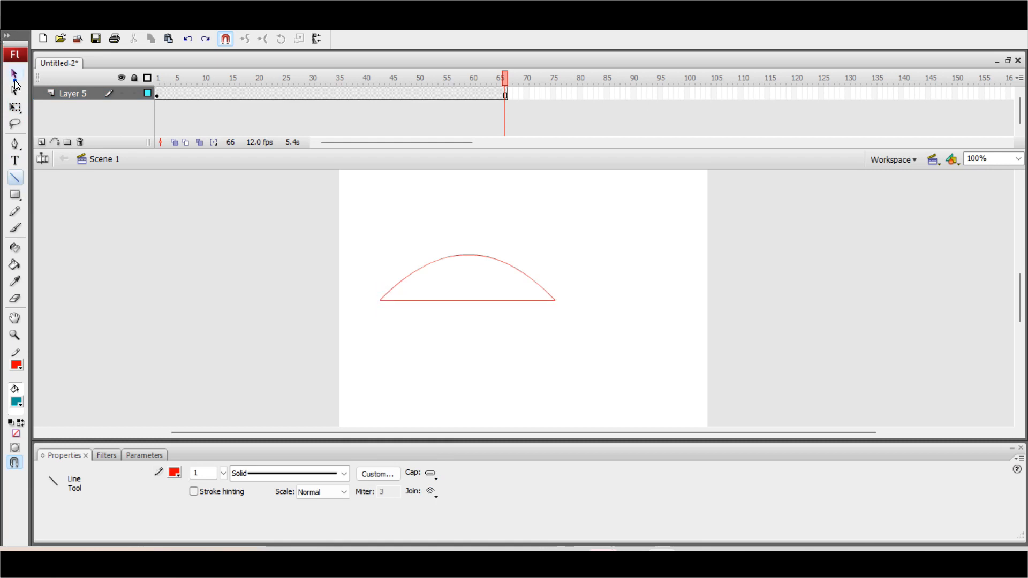
left_click(15, 78)
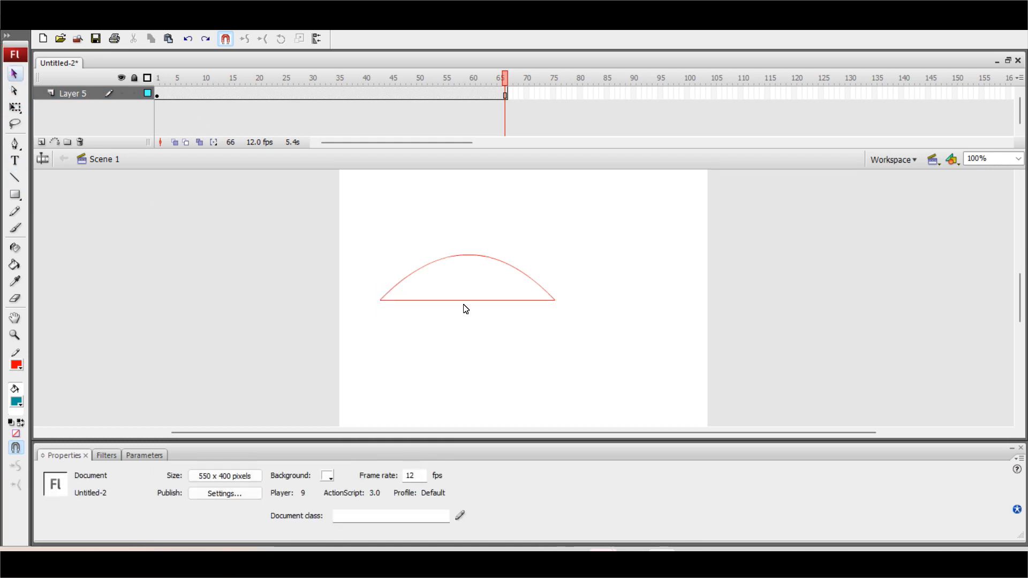
mouse_move(466, 301)
left_mouse_down()
mouse_move(459, 340)
mouse_move(470, 346)
left_mouse_up()
double_click(470, 346)
key("Delete")
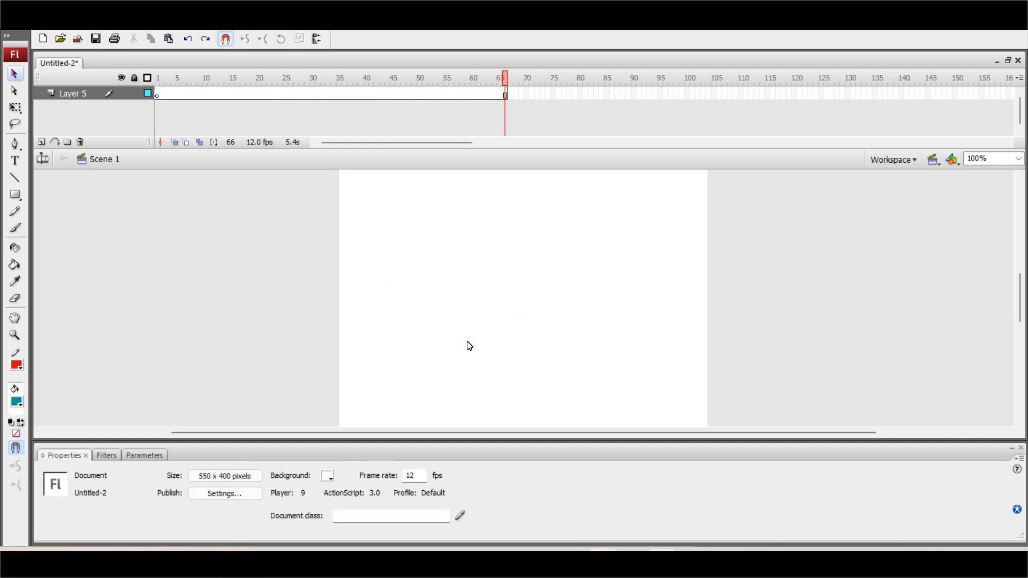
Draw a wide, thin teal rectangle across the middle of the stage and remove its outline
left_click(15, 196)
left_click(15, 176)
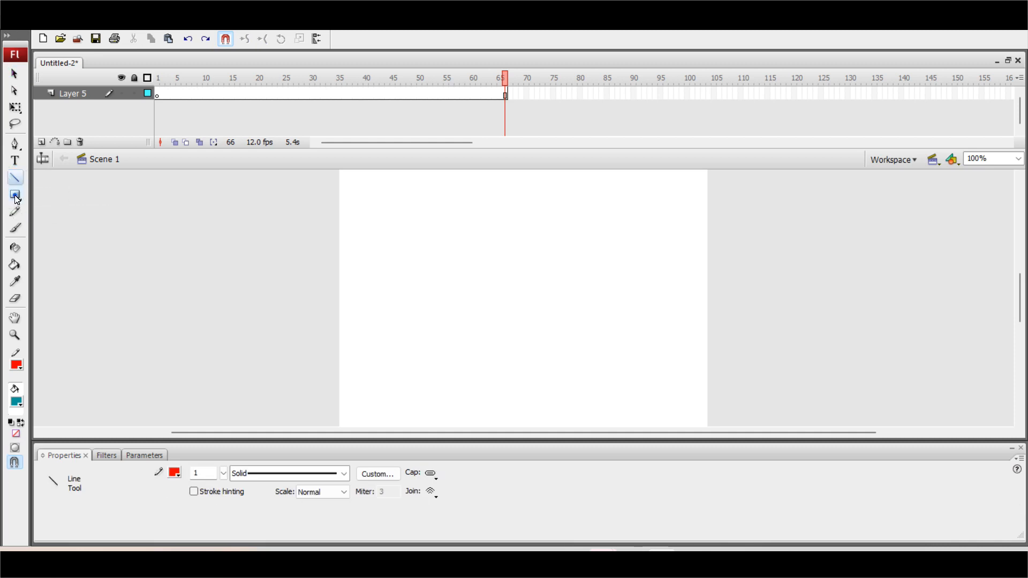
left_click(15, 196)
mouse_move(359, 261)
left_mouse_down()
mouse_move(564, 298)
mouse_move(600, 290)
left_mouse_up()
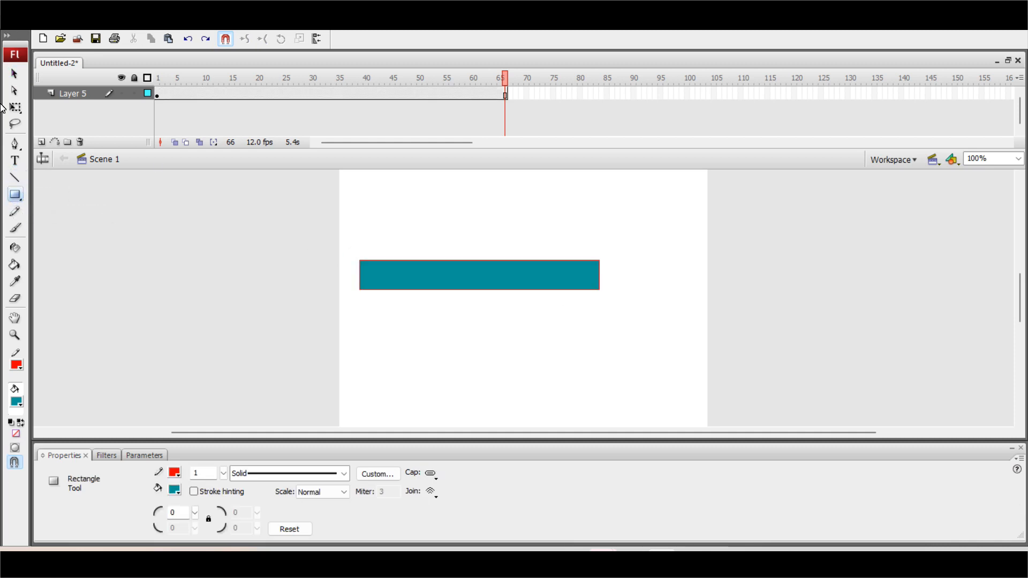
left_click(14, 75)
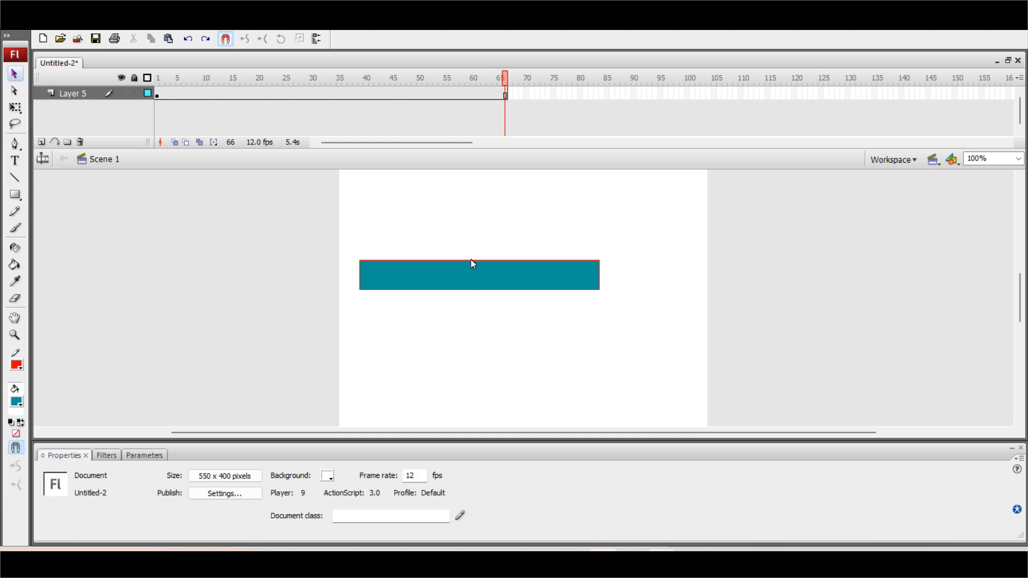
left_click(471, 260)
double_click(471, 260)
key("Delete")
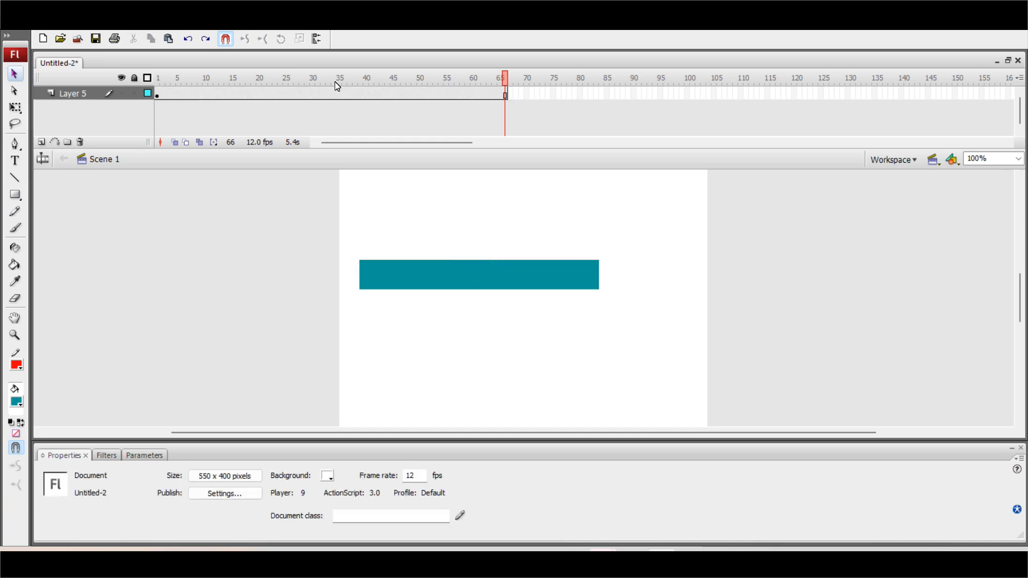
Remove the frames of Layer 5 from frame 24 onward and insert a keyframe at frame 24
left_click_drag(528, 94, 285, 95)
right_click(285, 95)
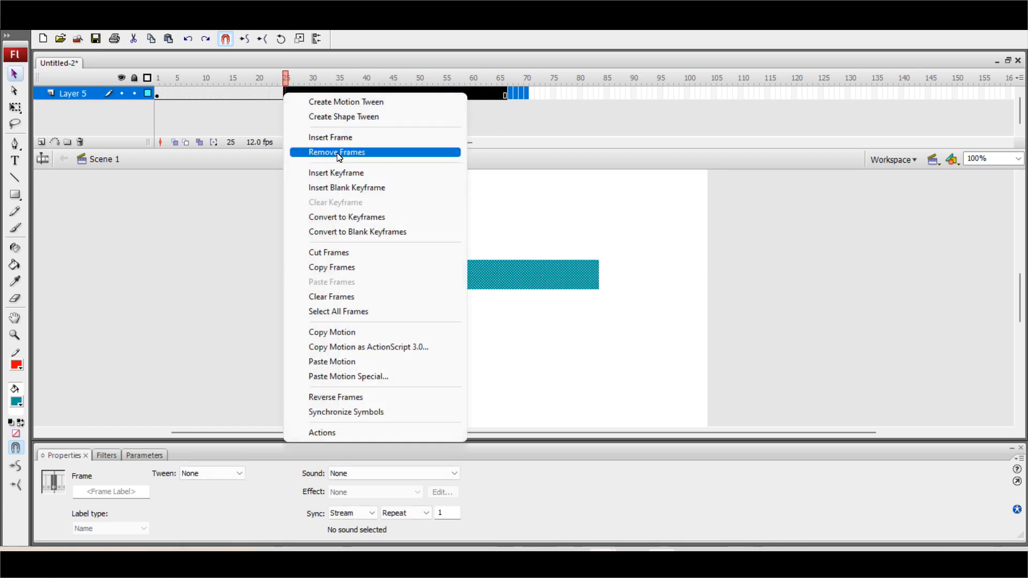
left_click(339, 154)
right_click(279, 96)
left_click(332, 154)
right_click(280, 97)
left_click(332, 136)
right_click(284, 100)
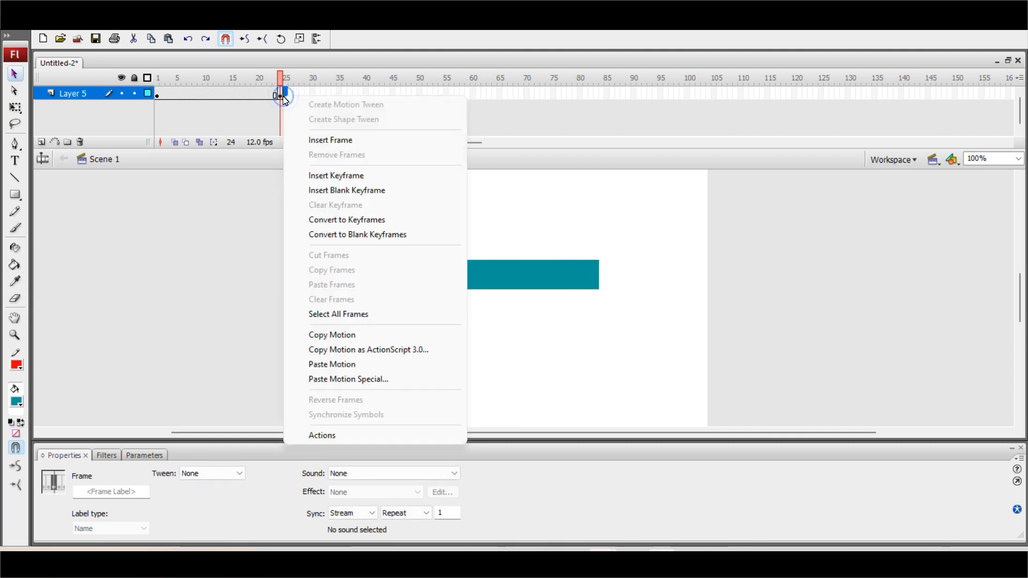
left_click(280, 96)
right_click(280, 95)
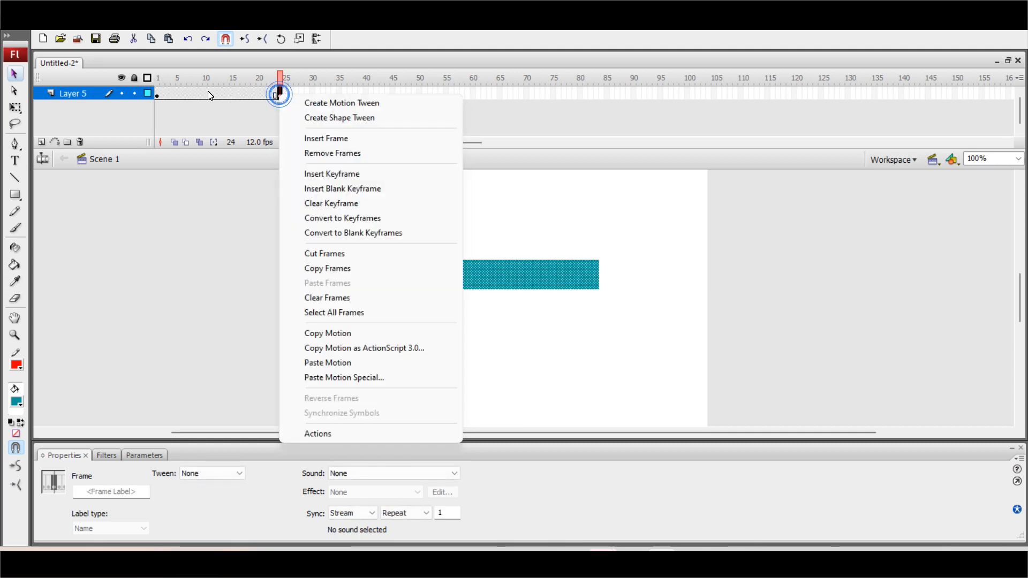
left_click(163, 96)
left_click(164, 97)
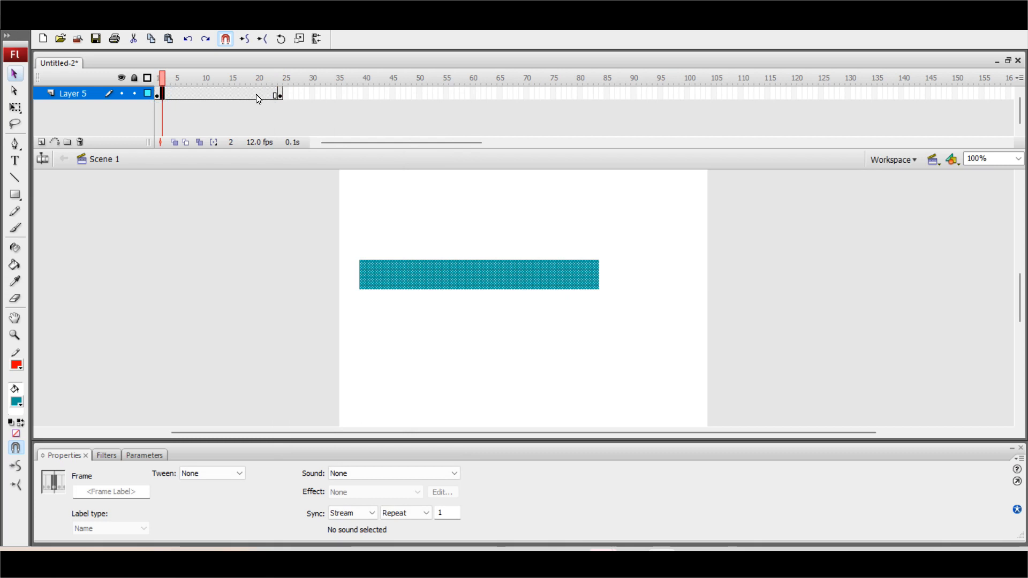
Apply a Shape tween between the keyframes at frames 1 and 24 of Layer 5
left_click(217, 97)
left_click(233, 474)
left_click(202, 500)
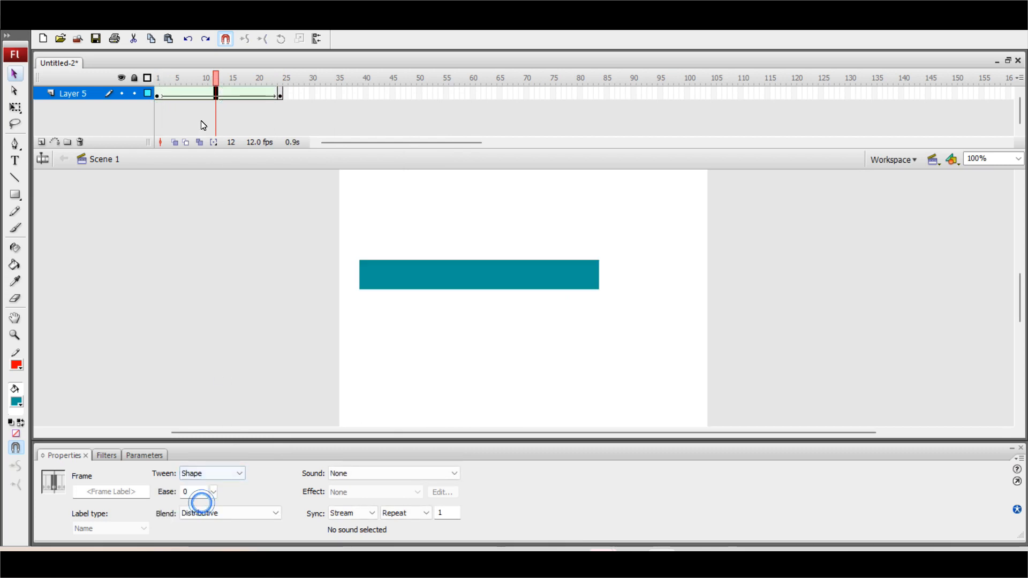
Bend the long edges of the teal rectangle in frame 24 upward into an arch and preview the tween
left_click_drag(199, 78, 280, 79)
left_click(429, 191)
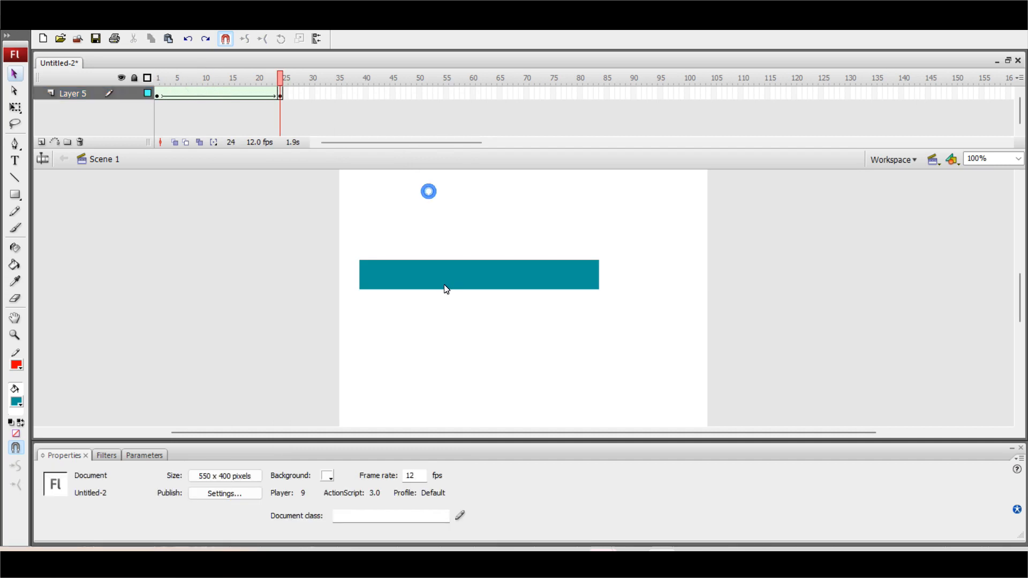
left_click_drag(474, 260, 475, 230)
left_click_drag(472, 289, 470, 260)
mouse_move(276, 83)
left_mouse_down()
mouse_move(76, 89)
mouse_move(302, 92)
mouse_move(128, 94)
mouse_move(126, 103)
left_mouse_up()
Insert a keyframe at frame 49 of Layer 5 and bend both edges of the arch downward into a bowl curve
left_click(414, 96)
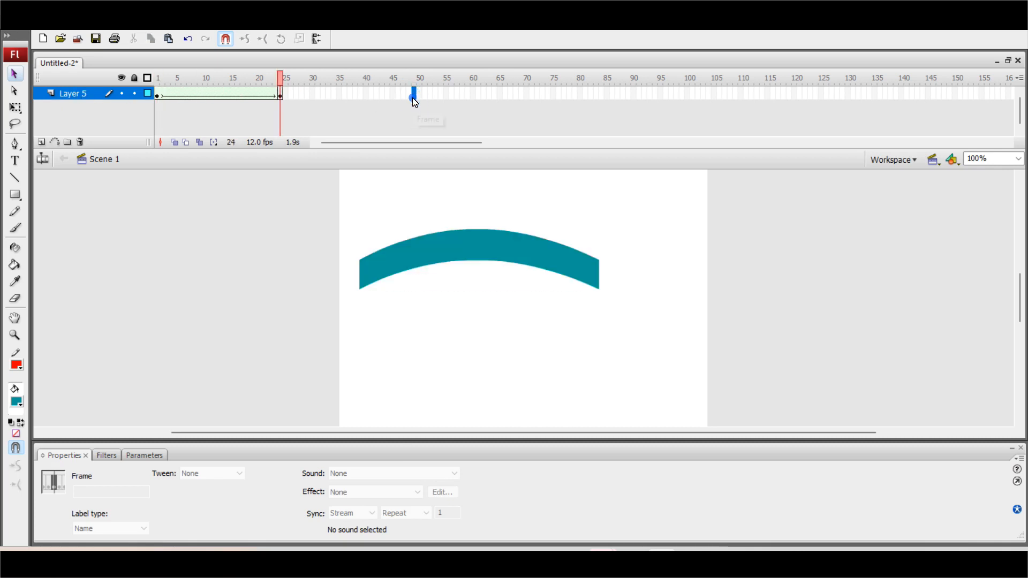
right_click(414, 96)
left_click(469, 177)
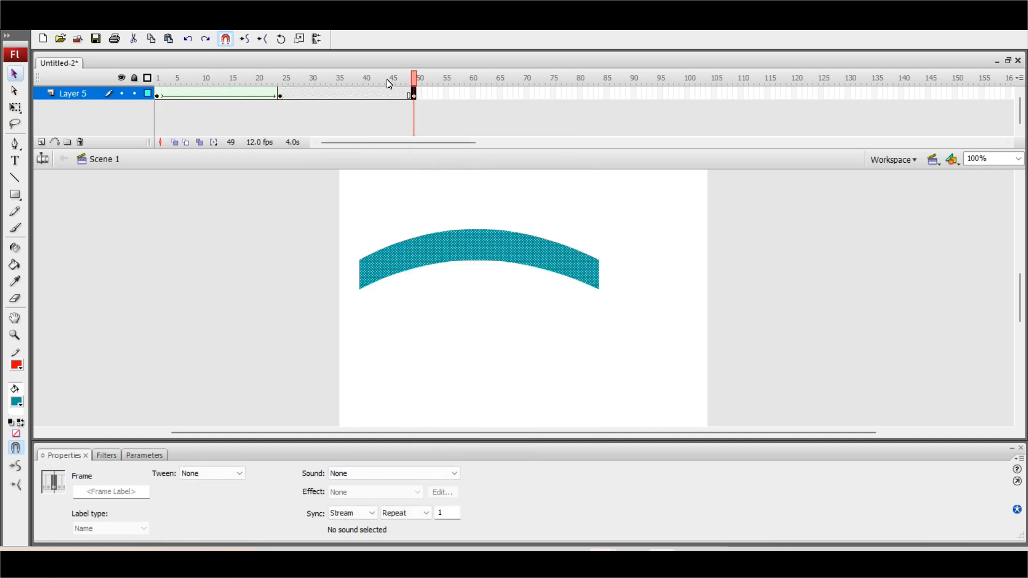
left_click(481, 291)
left_click_drag(469, 264, 468, 350)
left_click_drag(468, 232, 467, 316)
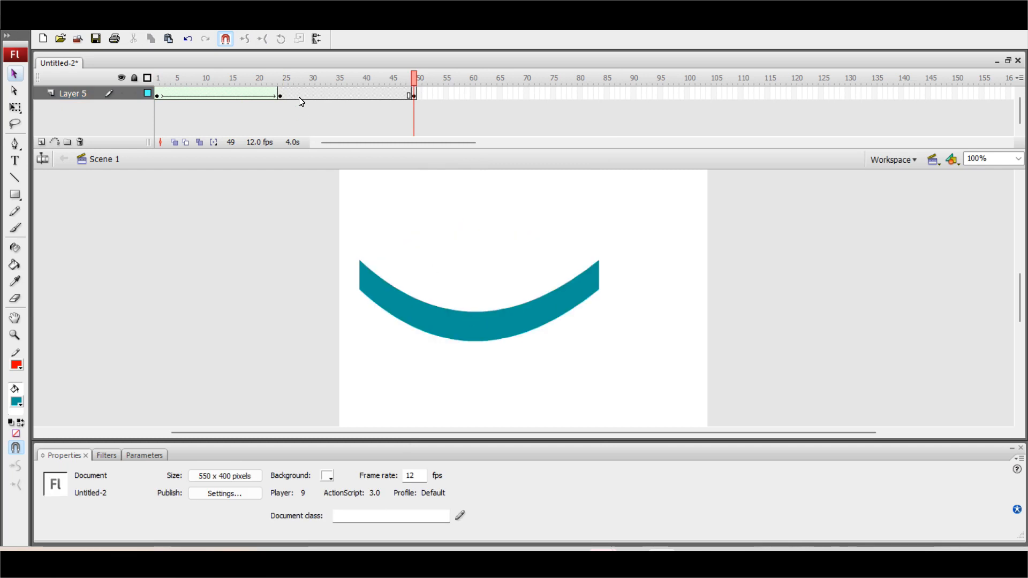
Apply a Shape tween between frames 24 and 49 of Layer 5 and scrub through it
left_click(297, 95)
left_click(215, 472)
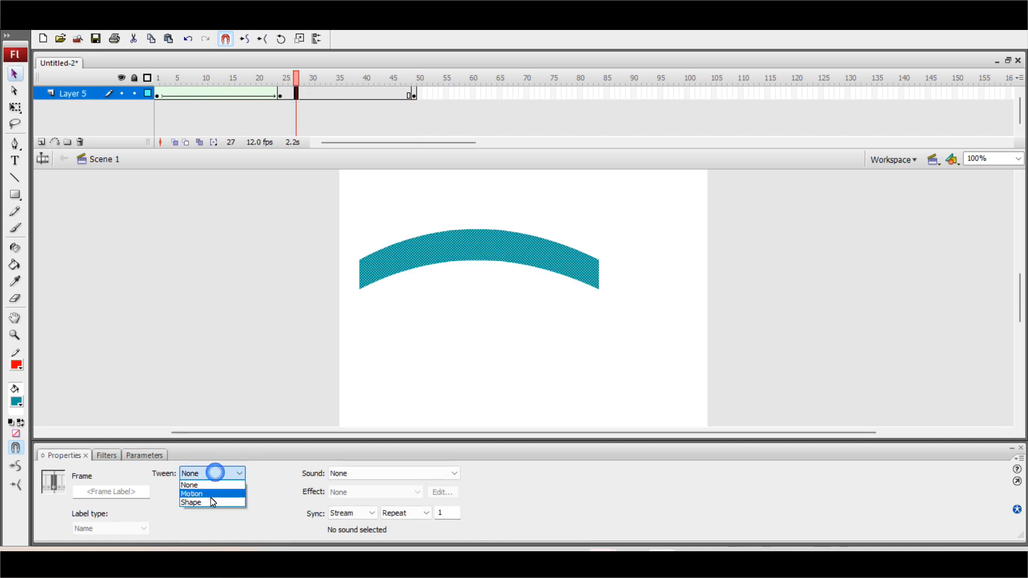
left_click(211, 502)
mouse_move(282, 79)
left_mouse_down()
mouse_move(144, 69)
mouse_move(416, 77)
mouse_move(74, 76)
mouse_move(416, 77)
mouse_move(83, 80)
mouse_move(242, 77)
mouse_move(475, 98)
mouse_move(136, 75)
mouse_move(376, 77)
mouse_move(80, 82)
mouse_move(535, 95)
mouse_move(125, 99)
mouse_move(444, 125)
left_mouse_up()
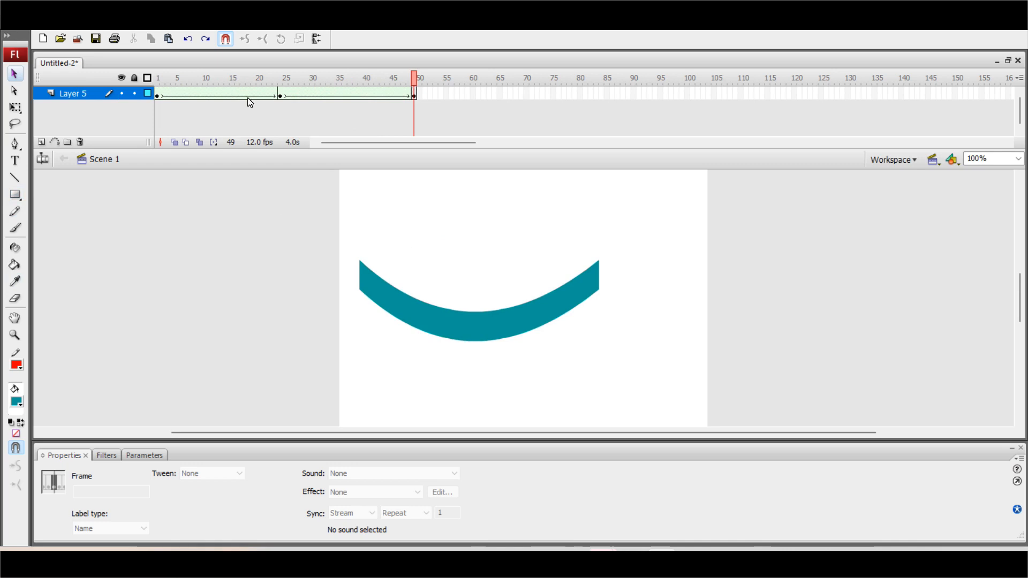
Add a new layer above Layer 5 and delete Layer 5
left_click(41, 142)
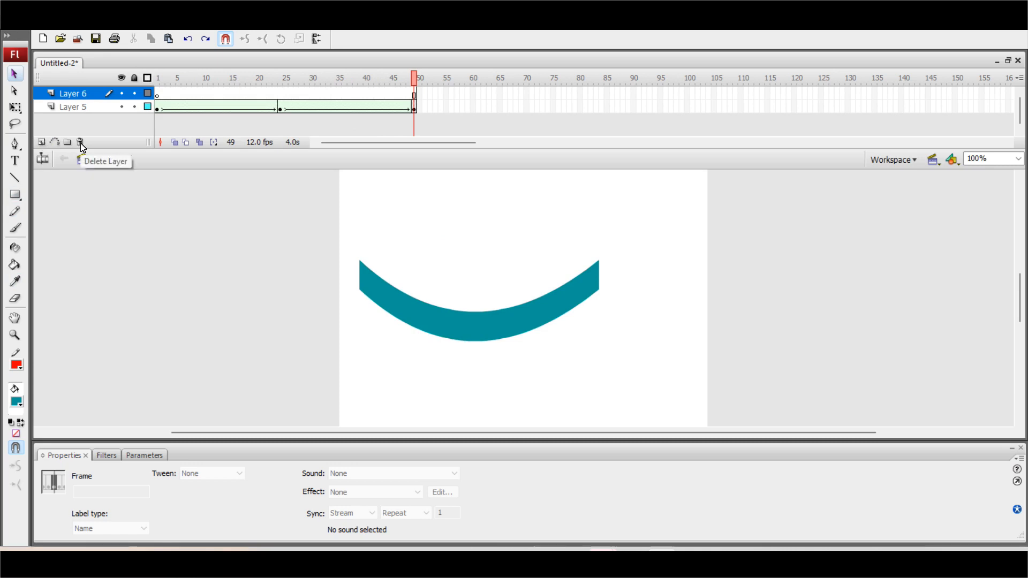
left_click(90, 111)
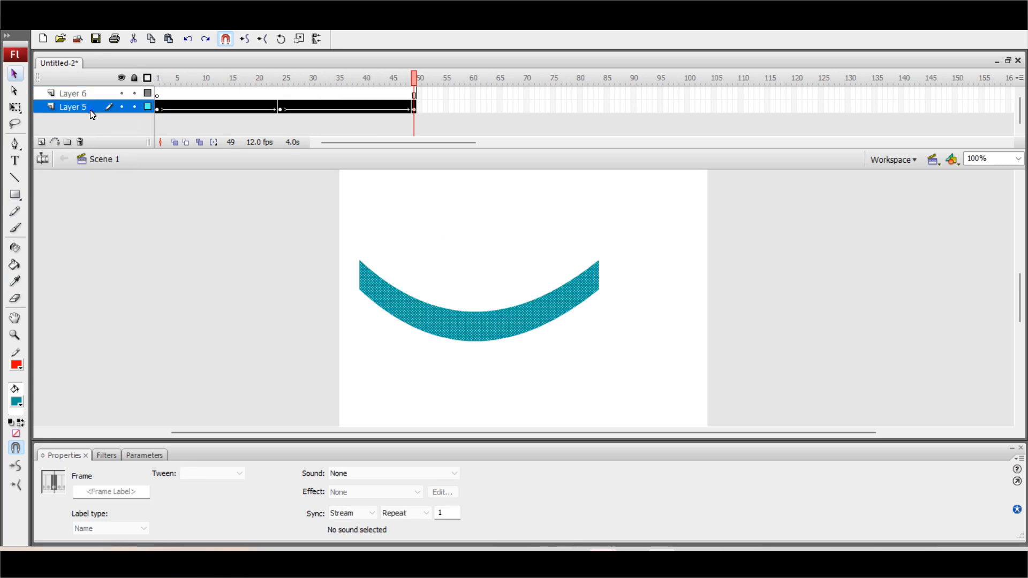
left_click(82, 143)
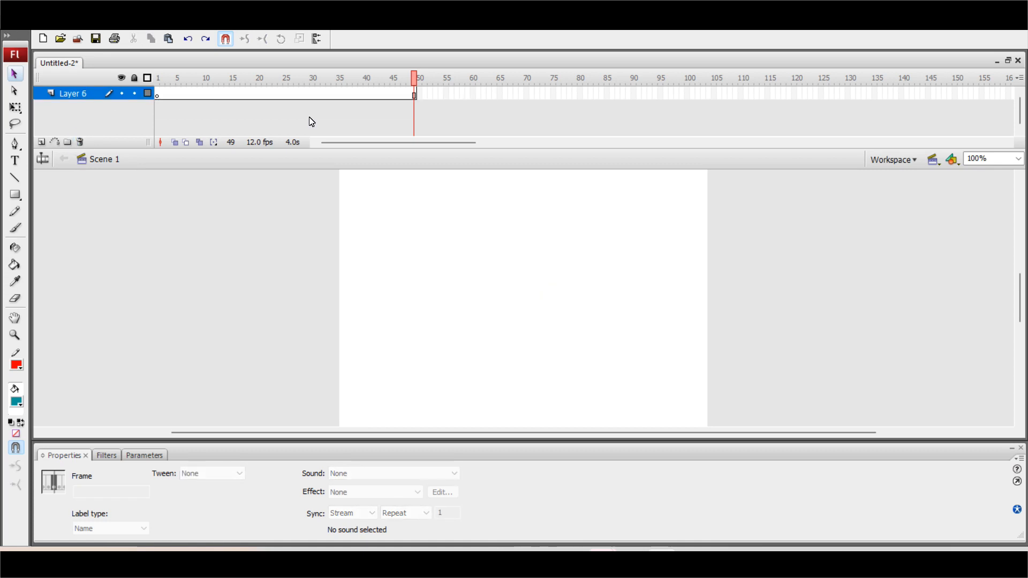
Draw a red diagonal line on Layer 6, rising from the stage's lower left to its upper middle
left_click(15, 178)
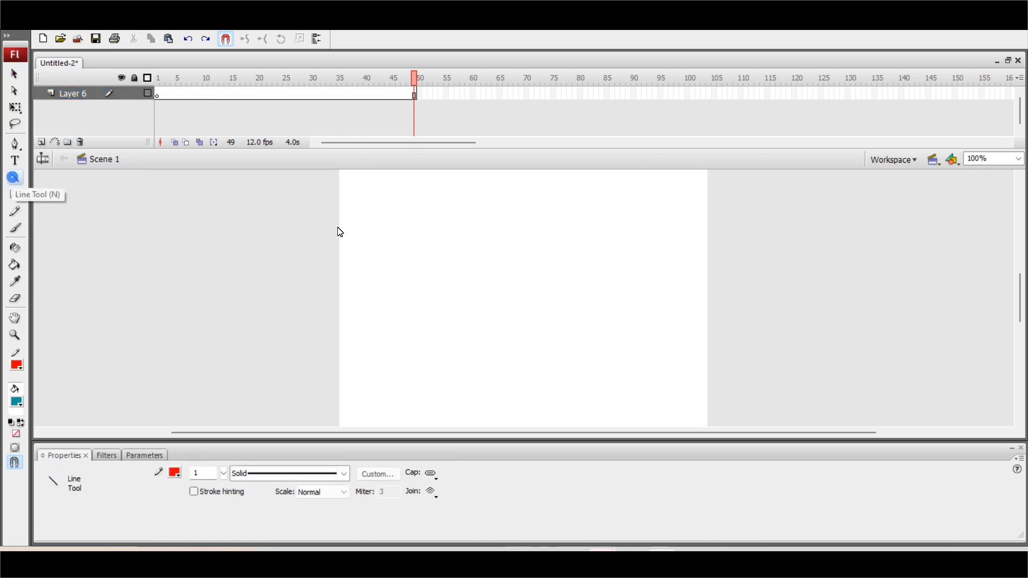
mouse_move(368, 380)
left_mouse_down()
mouse_move(463, 282)
mouse_move(480, 220)
left_mouse_up()
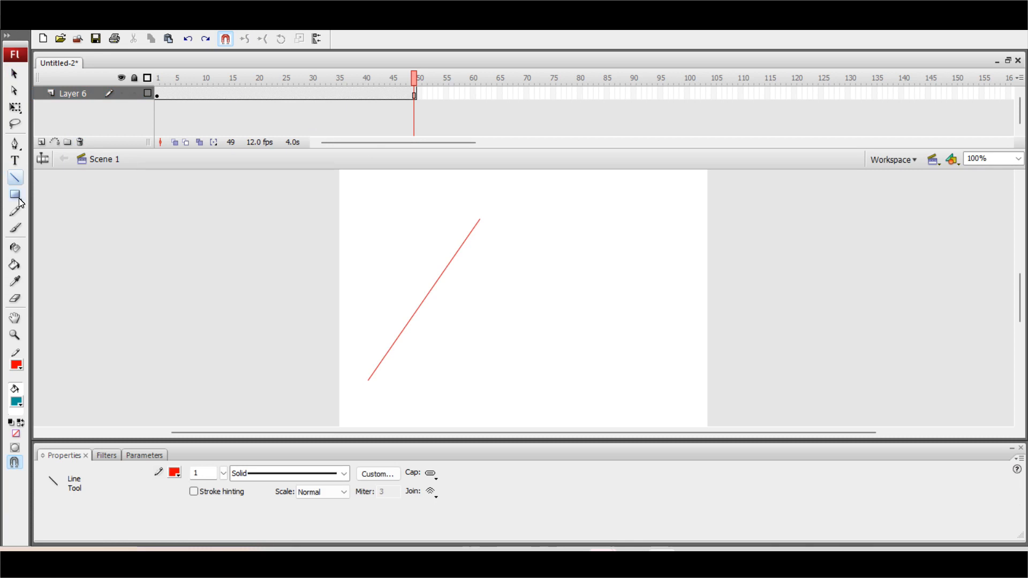
key("v")
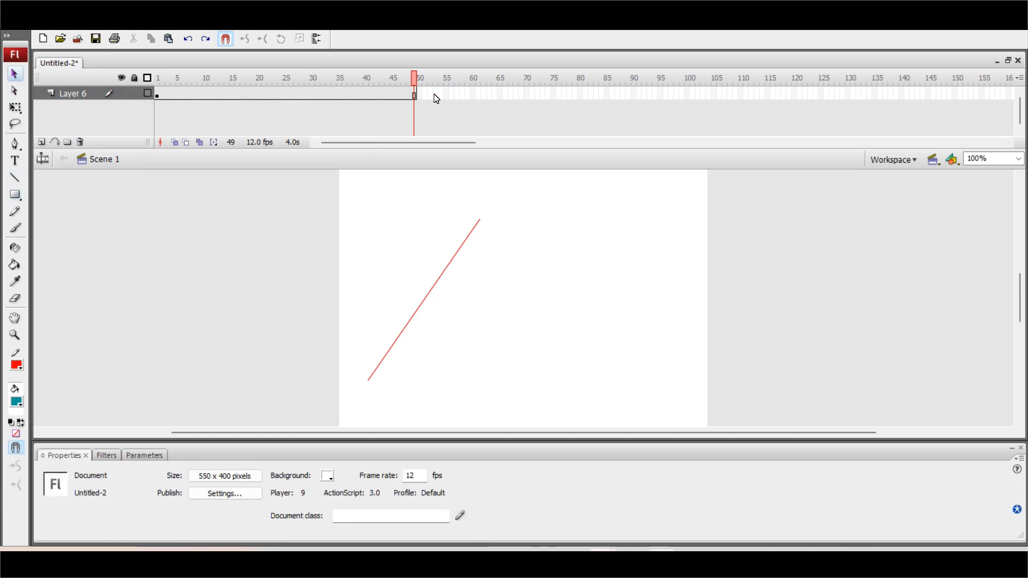
Remove the Layer 6 frames after frame 15 and insert a keyframe at frame 15
left_click_drag(454, 94, 239, 94)
right_click(240, 94)
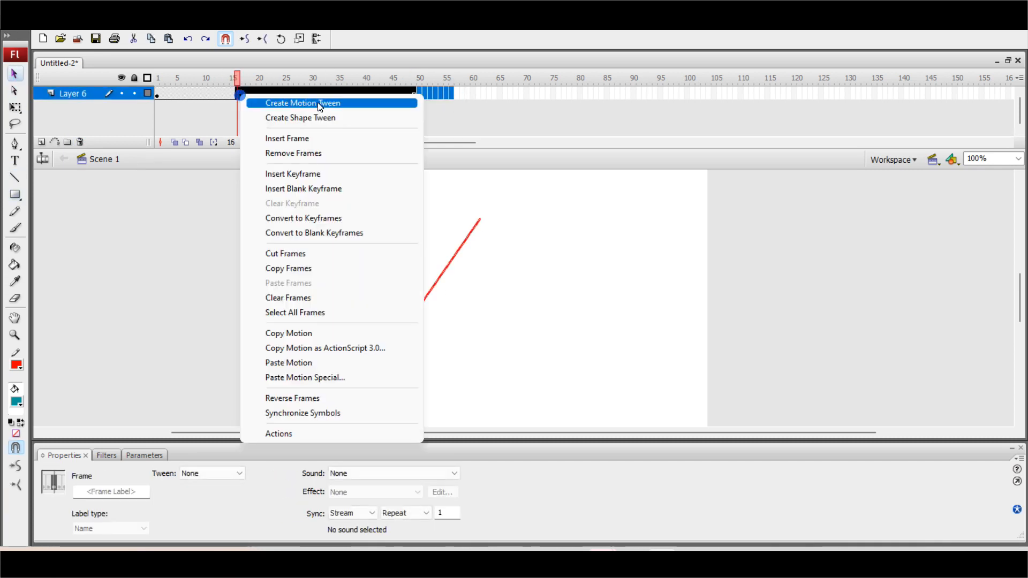
left_click(300, 155)
left_click(229, 95)
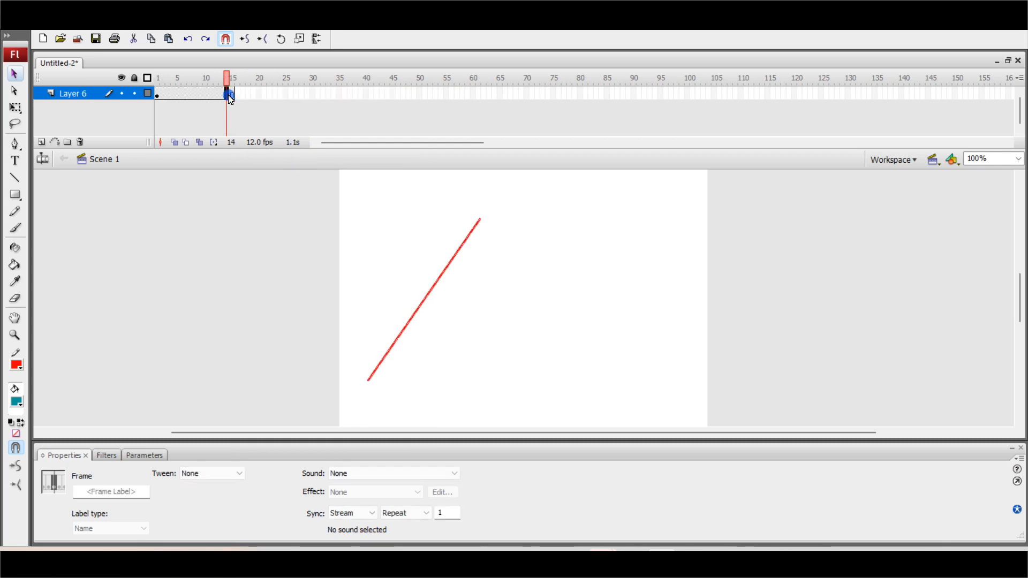
left_click(234, 95)
right_click(234, 96)
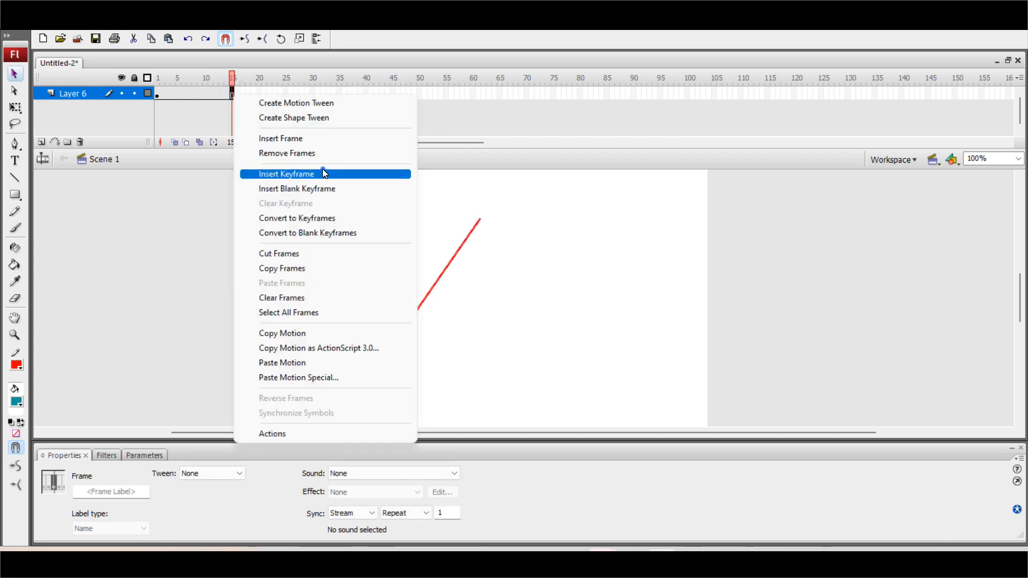
left_click(322, 170)
In frame 1 of Layer 6, delete all of the line except a short piece at its lower end
left_click(158, 95)
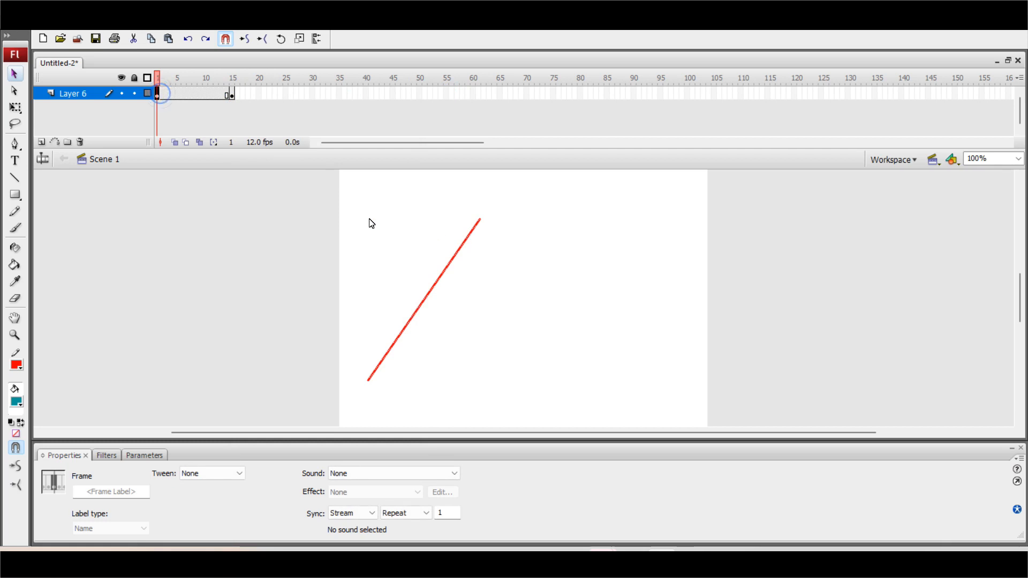
left_click(474, 301)
left_click_drag(302, 193, 563, 379)
key("Delete")
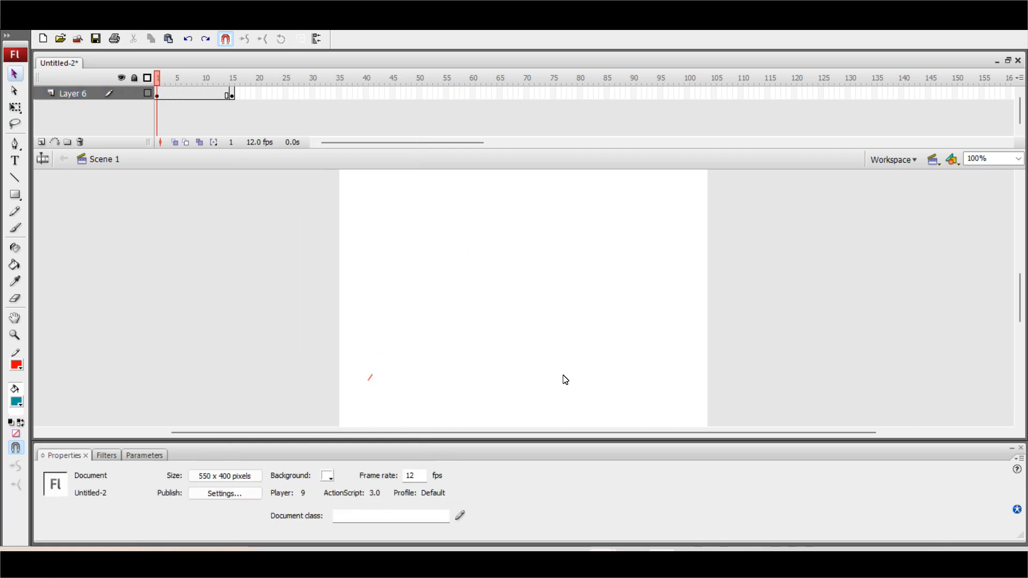
Apply a Shape tween between frames 1 and 15 of Layer 6 and scrub through the growing line
left_click(200, 94)
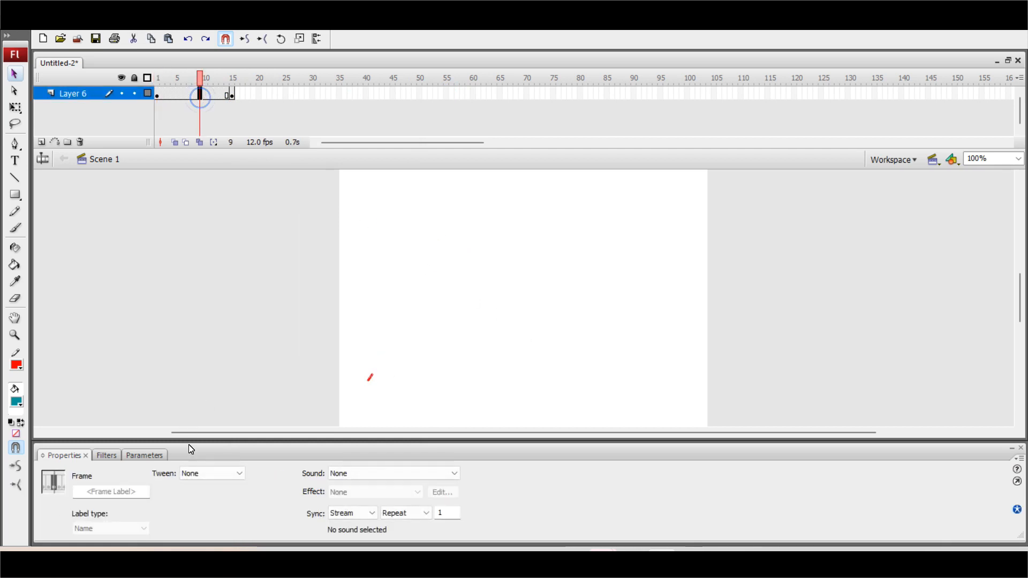
left_click(225, 474)
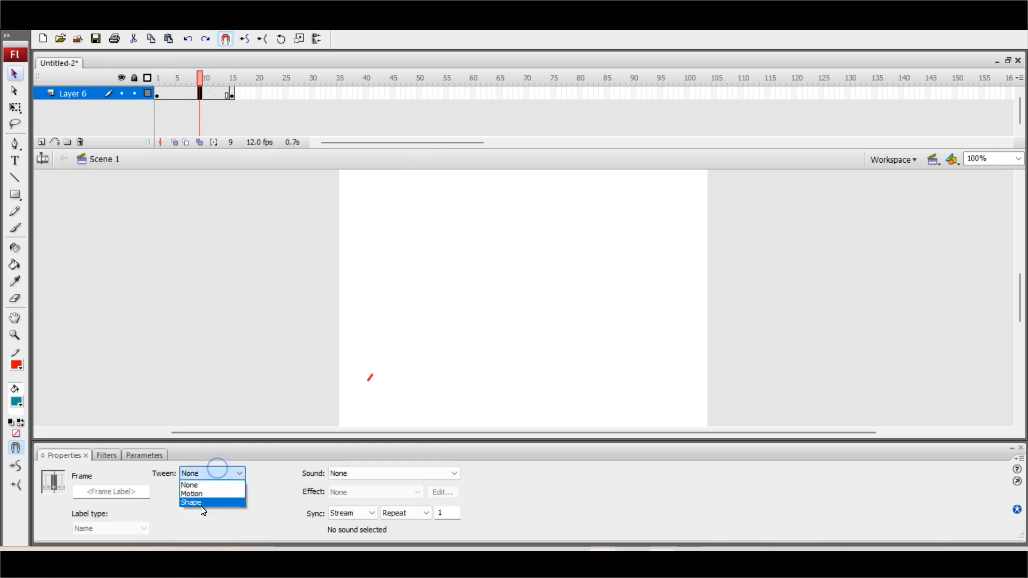
left_click(198, 495)
left_click_drag(184, 78, 242, 78)
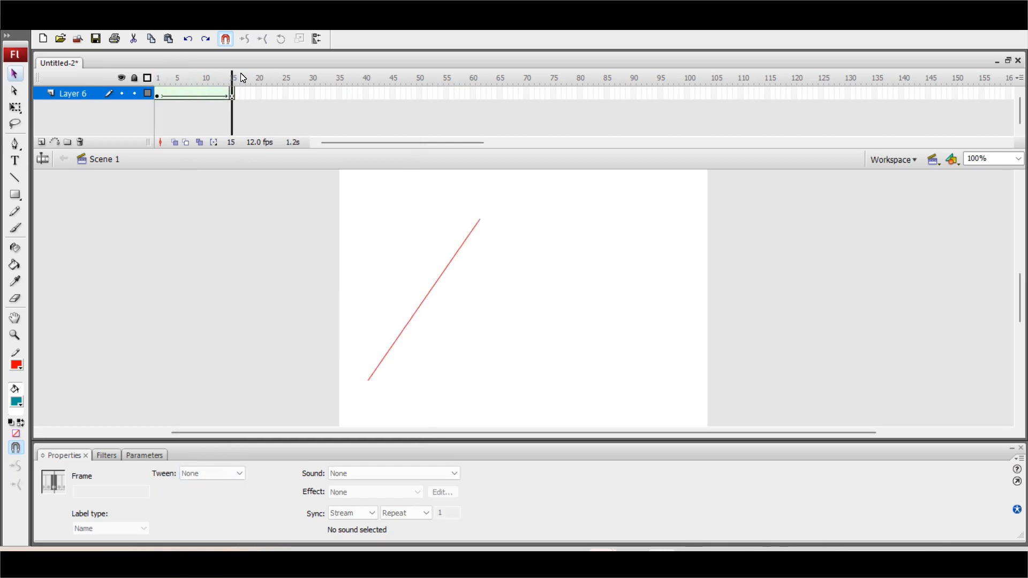
Add a new layer above Layer 6, extend both layers to frame 74 and scrub through them
left_click(41, 142)
left_click(319, 99)
left_click(551, 108)
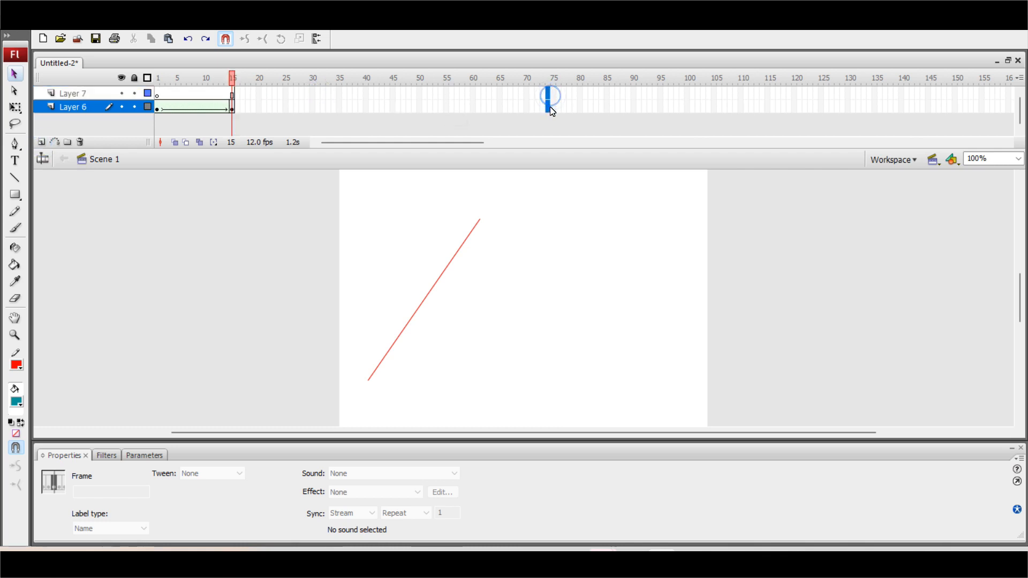
right_click(552, 112)
left_click(587, 149)
left_click_drag(163, 84, 561, 107)
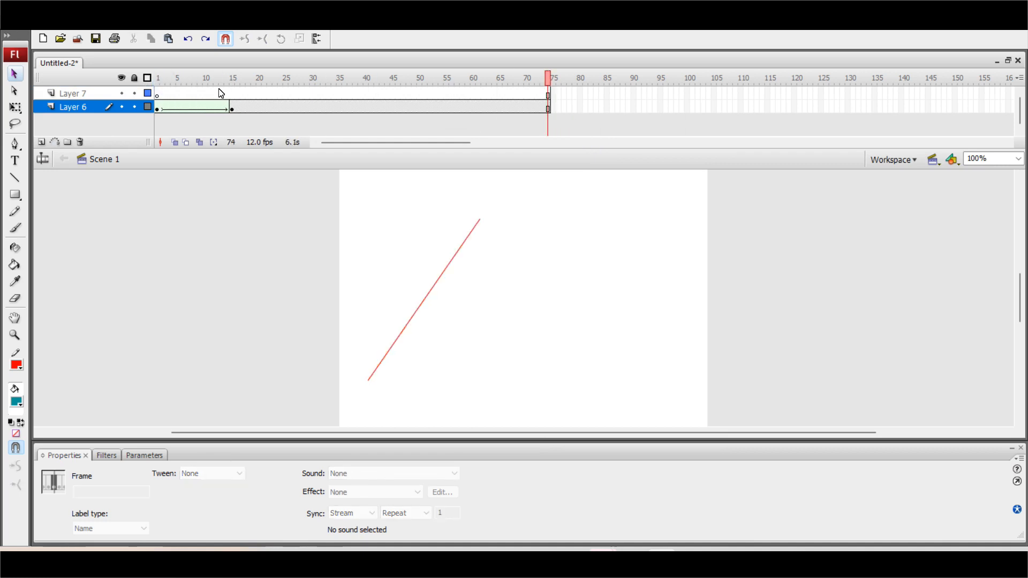
Insert a keyframe at frame 15 of Layer 7 and draw a line from the first line's upper end down to the right
left_click(237, 97)
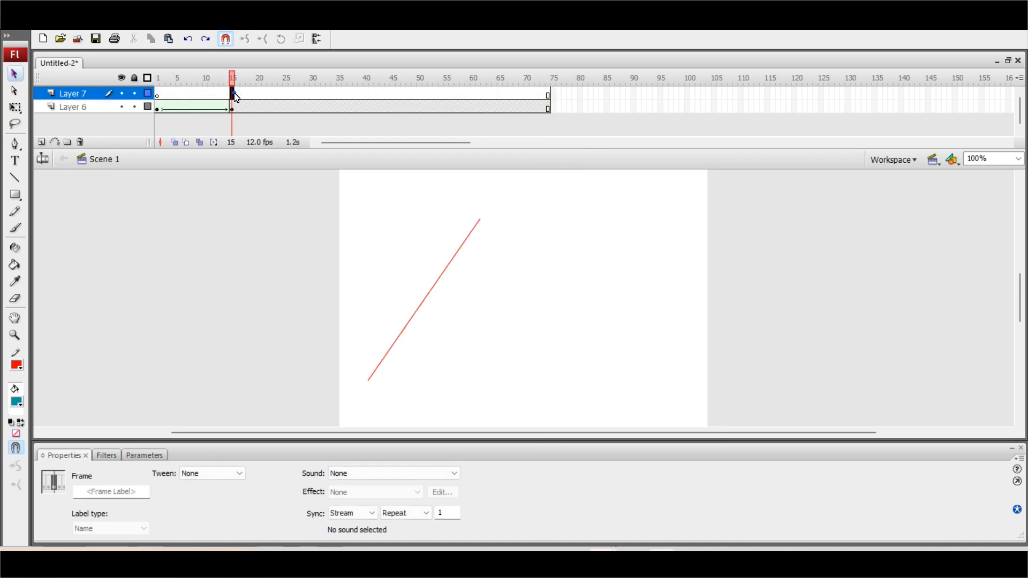
right_click(236, 97)
left_click(302, 171)
left_click(16, 179)
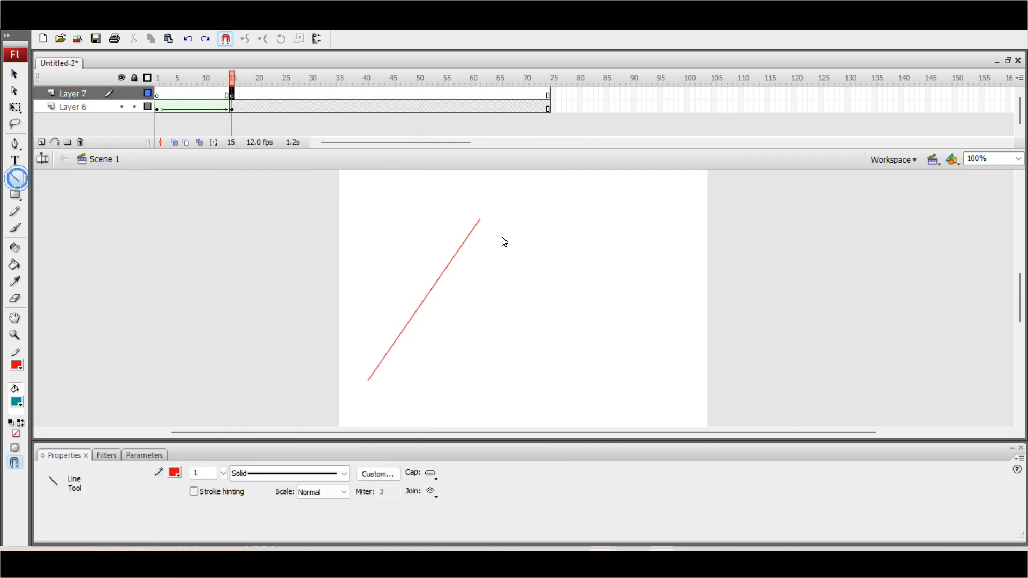
left_click_drag(481, 221, 587, 379)
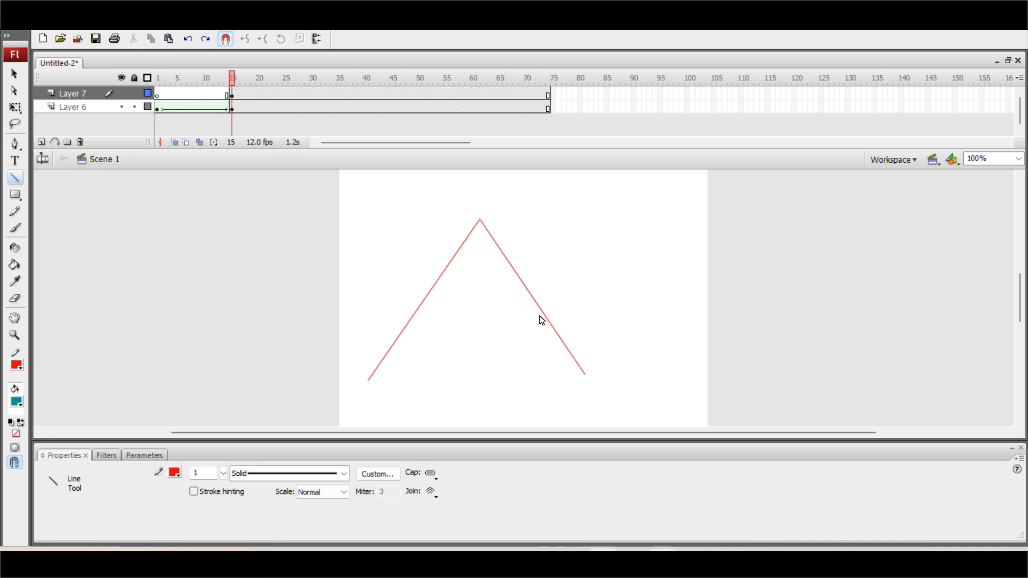
Insert a keyframe at frame 31 of Layer 7 and apply a Shape tween between frames 15 and 31
left_click(336, 94)
left_click(317, 94)
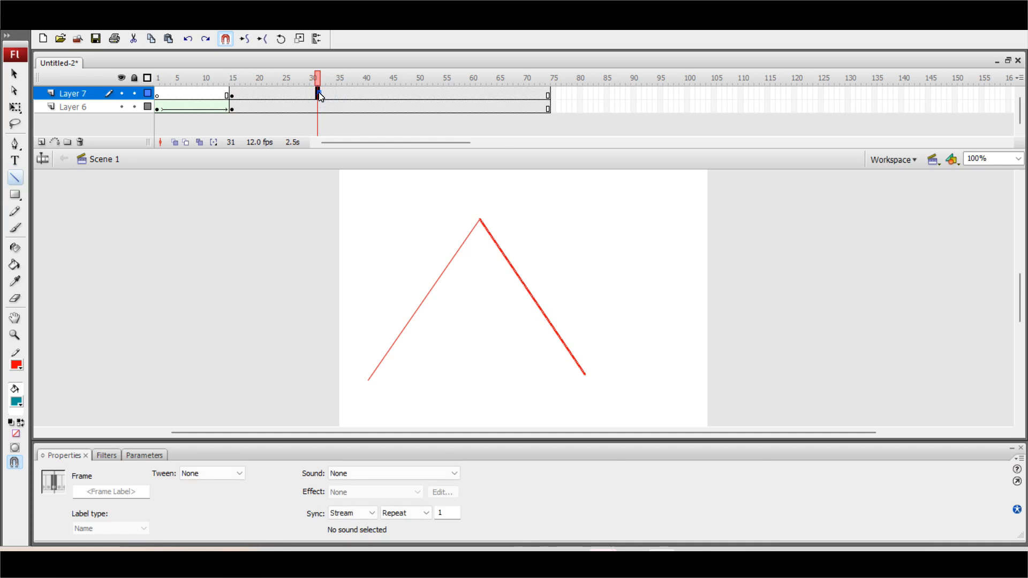
right_click(318, 94)
left_click(380, 176)
left_click(269, 94)
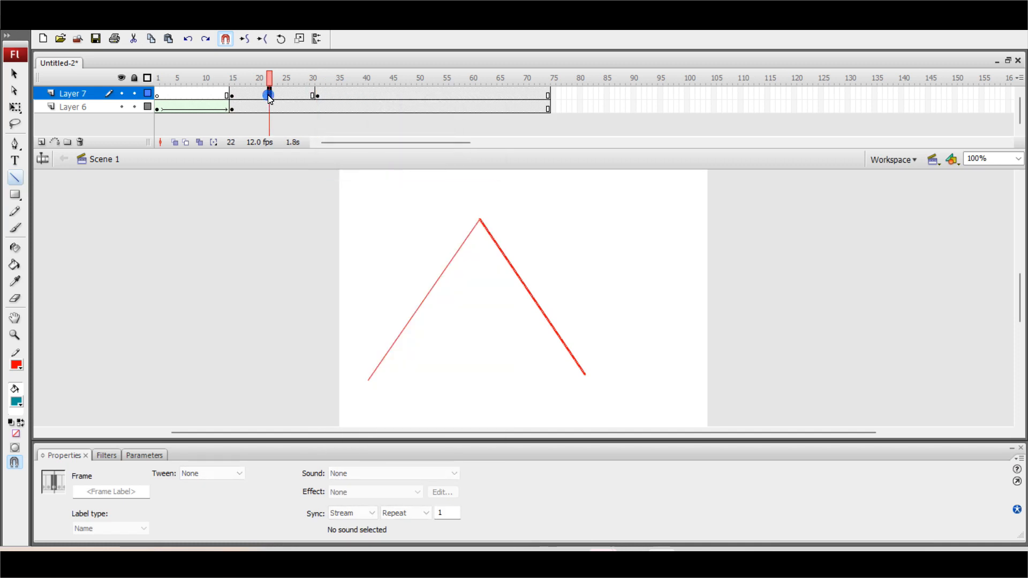
left_click(209, 477)
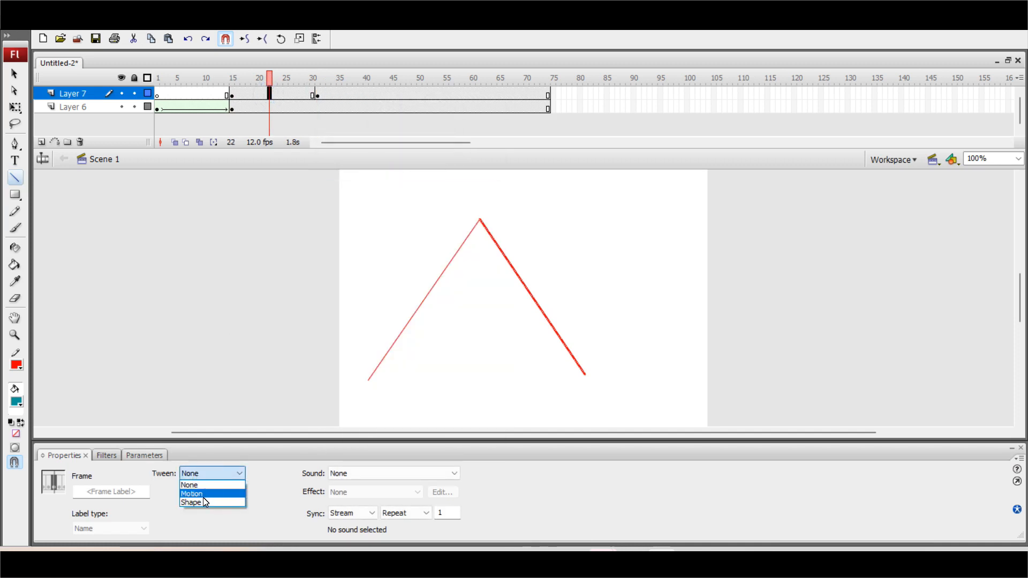
left_click(205, 502)
In frame 15 of Layer 7, delete all of the second line except its upper tip and scrub through the tween
left_click(232, 96)
left_click(14, 71)
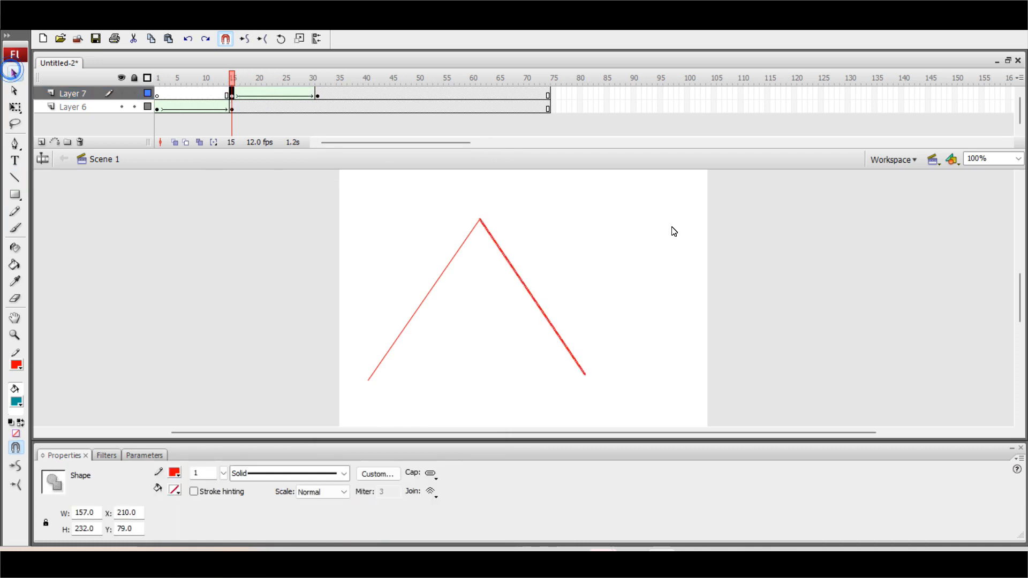
left_click_drag(488, 415, 487, 410)
key("Delete")
left_click_drag(182, 82, 318, 86)
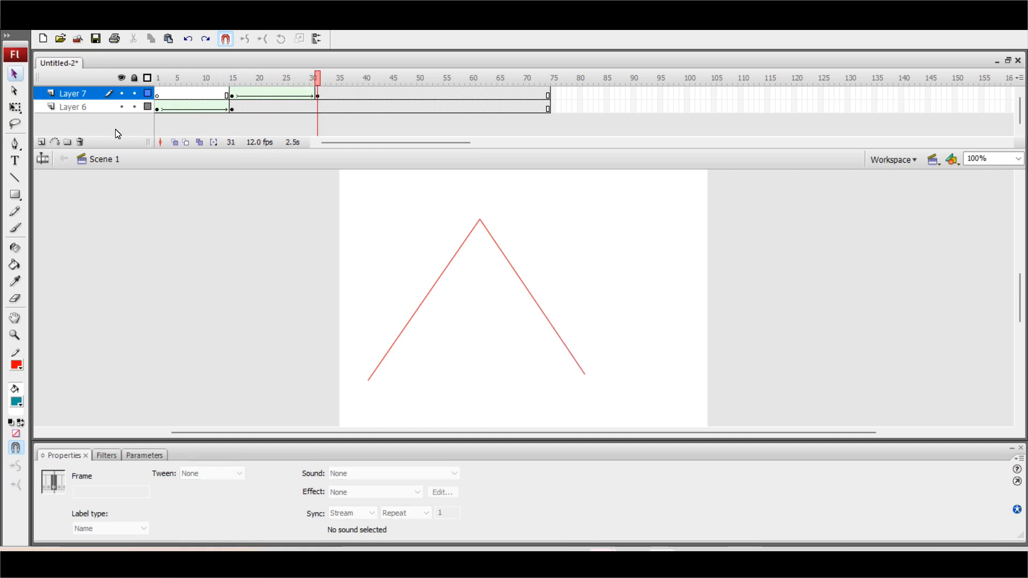
Add a layer above Layer 7, insert a keyframe at its frame 31 and draw the base line that closes the triangle
left_click(42, 142)
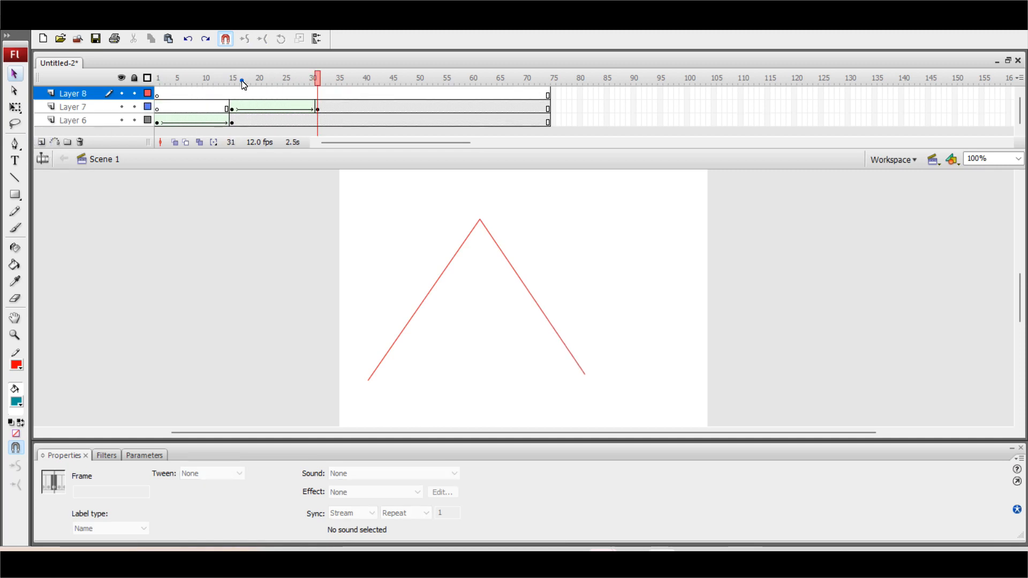
right_click(318, 93)
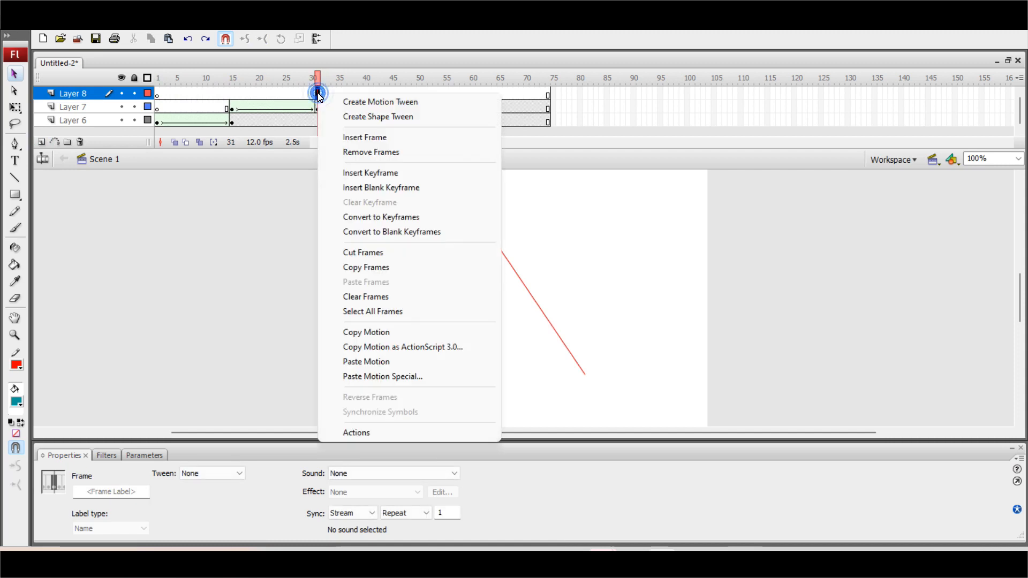
left_click(382, 173)
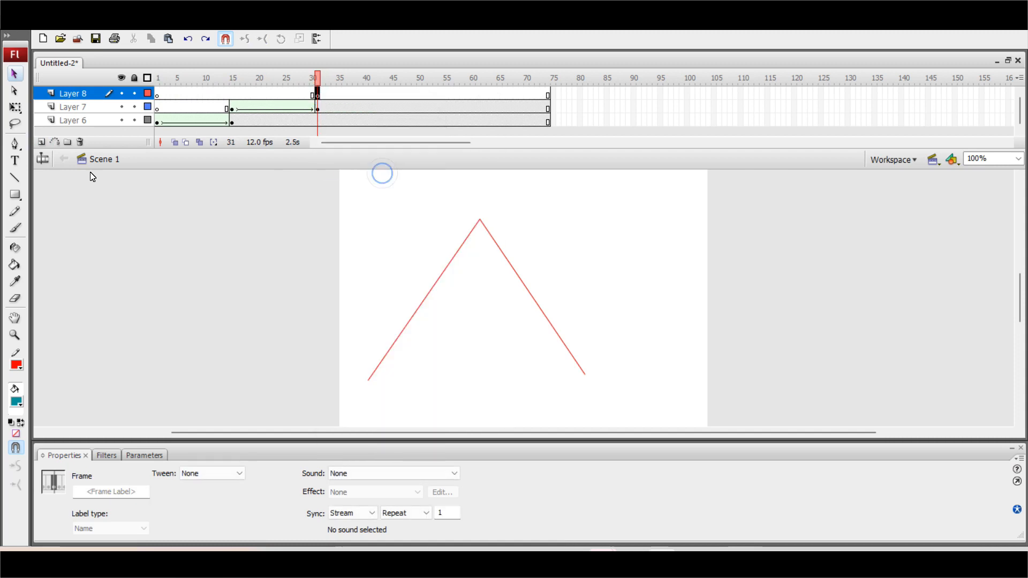
left_click(15, 178)
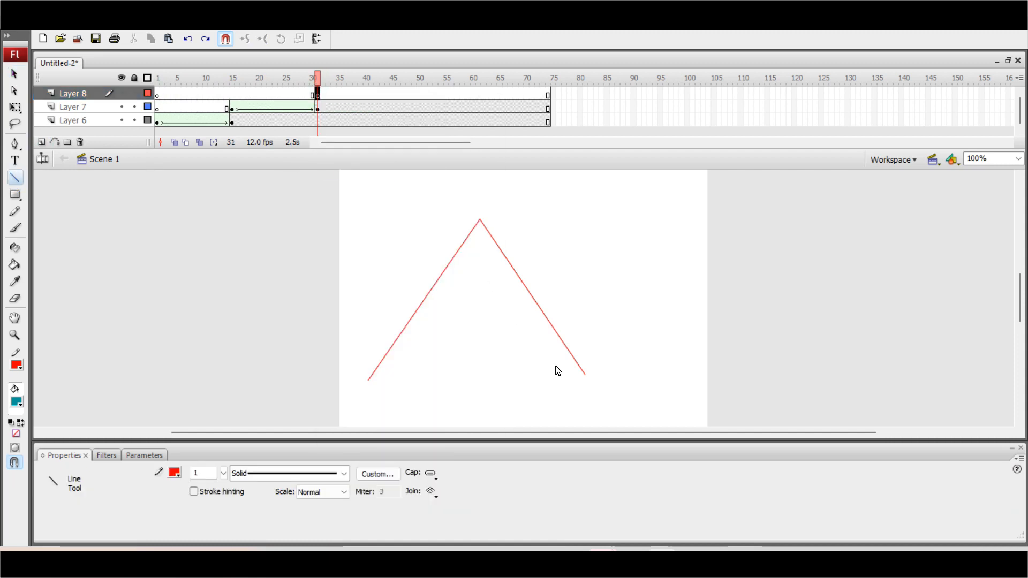
left_click_drag(585, 374, 369, 382)
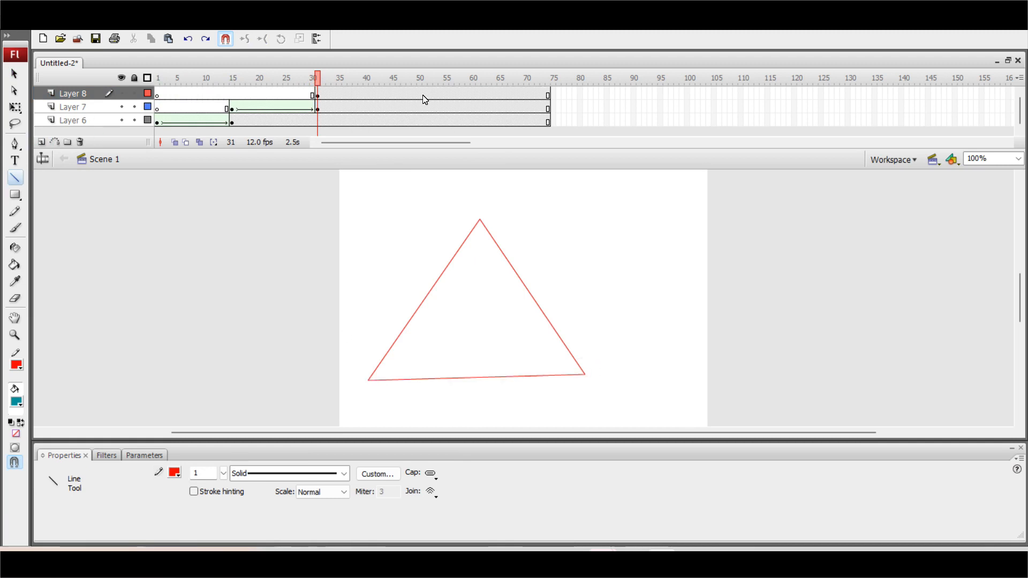
Insert a keyframe at frame 47 of Layer 8
left_click(403, 95)
right_click(403, 95)
left_click(456, 173)
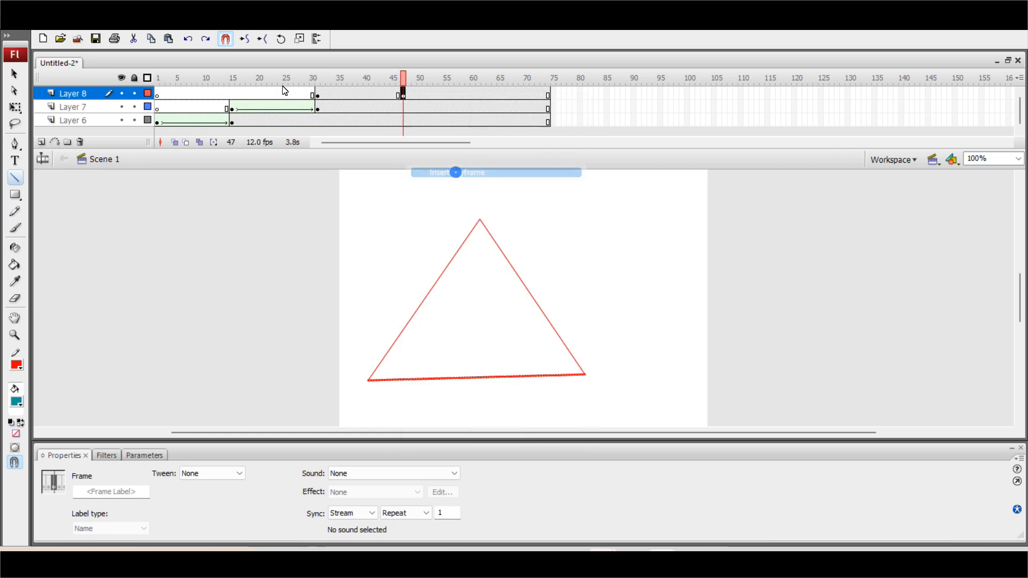
Lock Layers 6 and 7 and, in frame 31 of Layer 8, delete the base line except a short piece at its right end
left_click(317, 95)
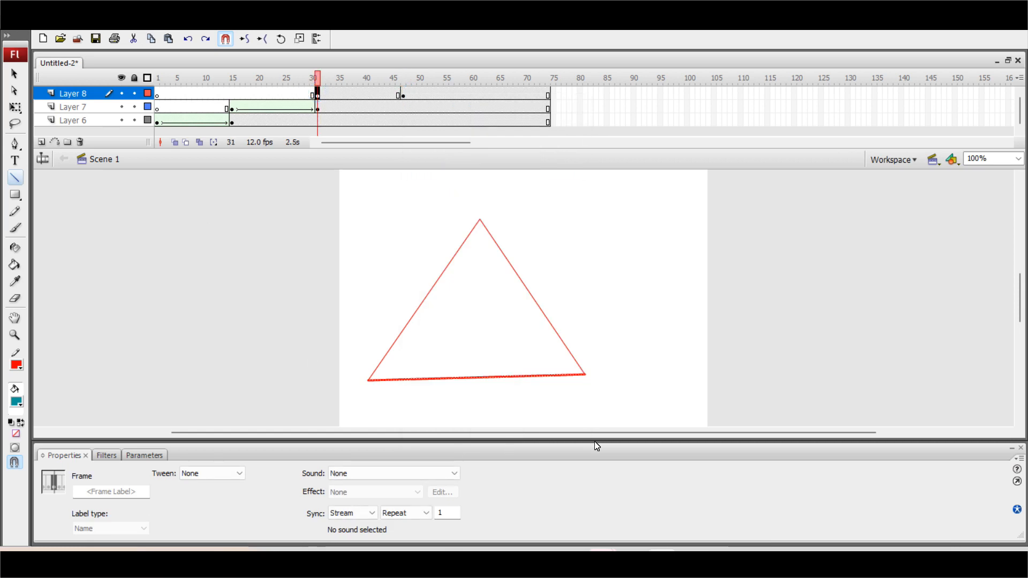
left_click(14, 76)
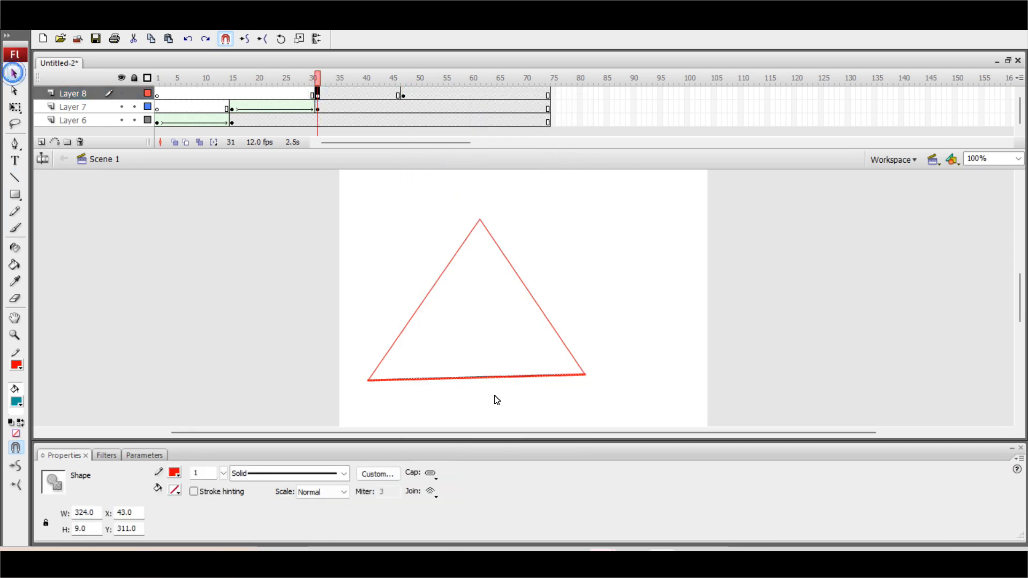
left_click_drag(156, 151, 159, 161)
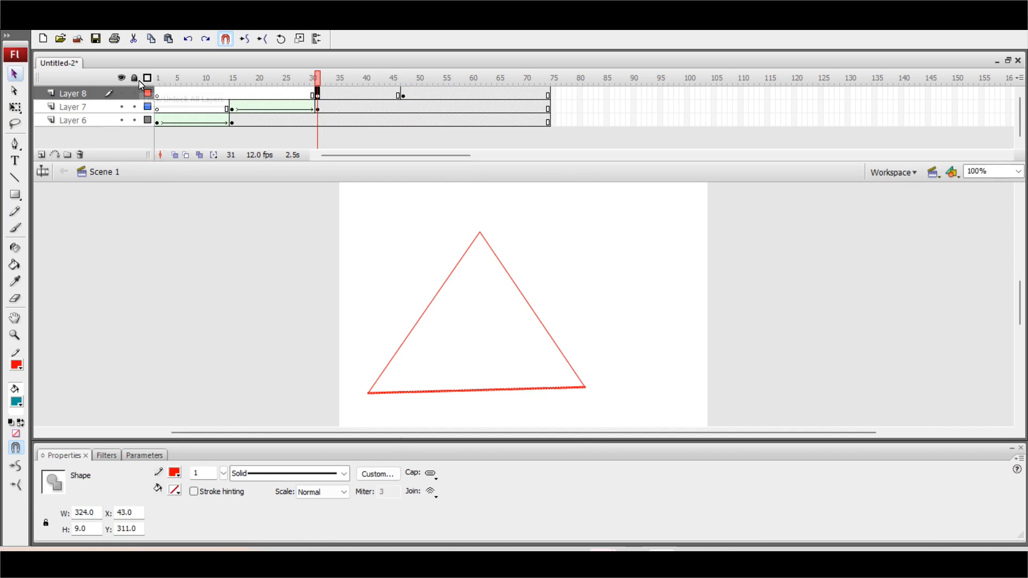
left_click(133, 121)
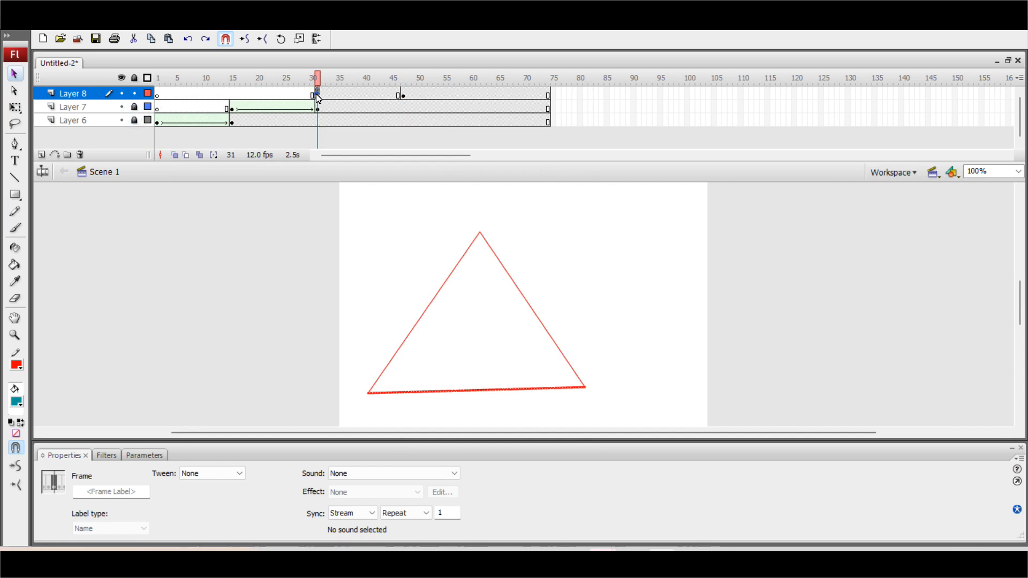
left_click_drag(338, 385, 578, 425)
key("Delete")
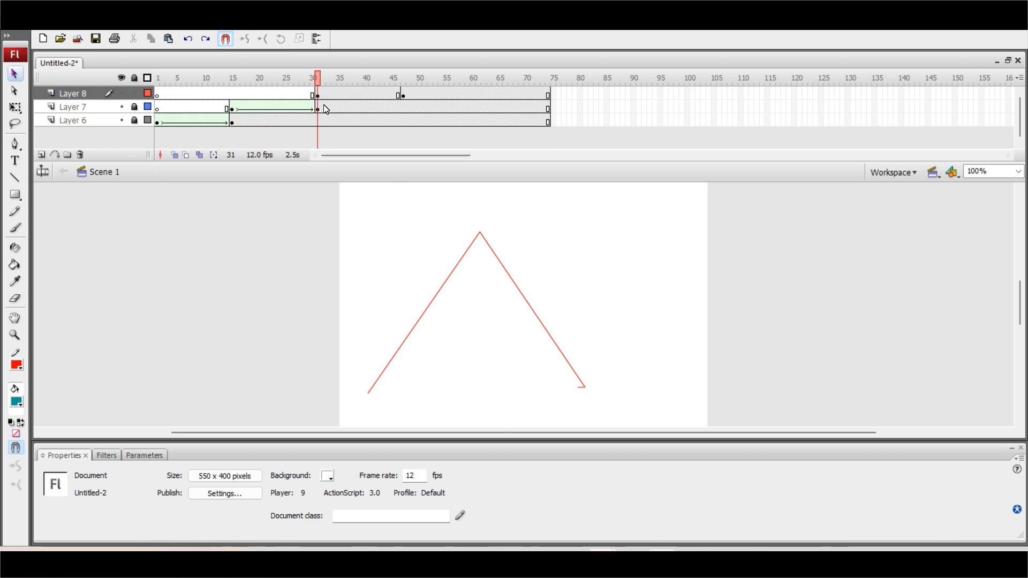
Apply a Shape tween between frames 31 and 47 of Layer 8 and scrub through the timeline
left_click(400, 96)
left_click(361, 95)
left_click(209, 475)
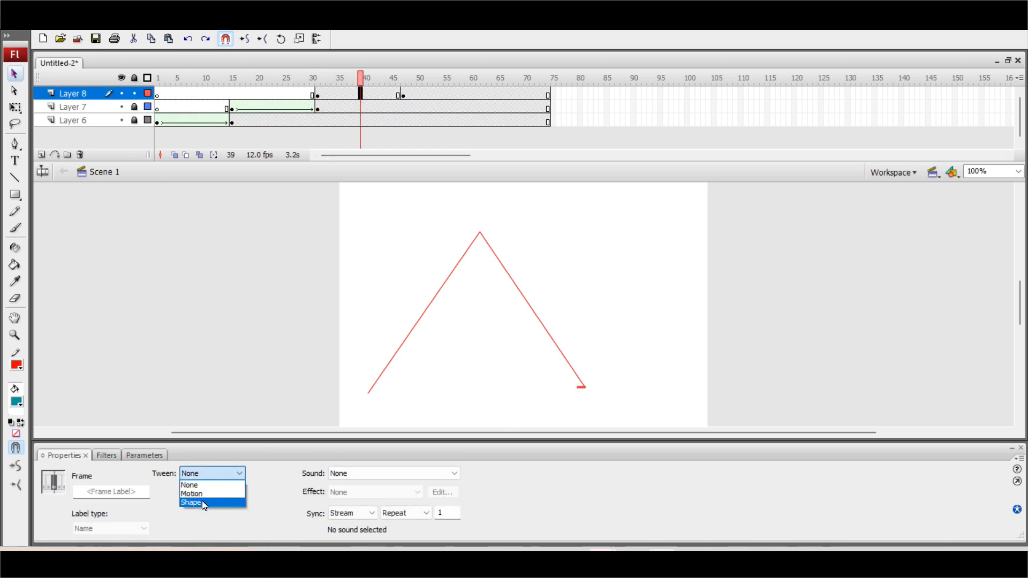
left_click(204, 505)
mouse_move(225, 82)
left_mouse_down()
mouse_move(161, 84)
mouse_move(436, 85)
mouse_move(161, 100)
mouse_move(420, 99)
mouse_move(125, 106)
mouse_move(450, 97)
mouse_move(161, 97)
mouse_move(327, 90)
mouse_move(505, 96)
mouse_move(149, 96)
mouse_move(334, 85)
mouse_move(428, 97)
mouse_move(149, 88)
mouse_move(228, 86)
mouse_move(464, 90)
mouse_move(170, 93)
mouse_move(290, 88)
left_mouse_up()
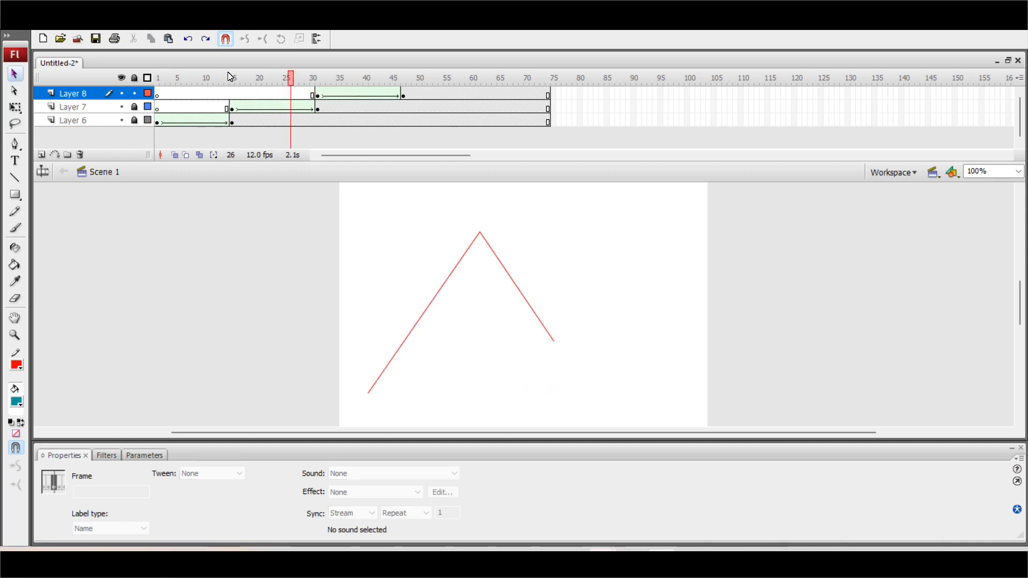
Check frame 31 of Layer 7 and scrub through to frame 74 to preview the whole triangle animation
left_click(319, 110)
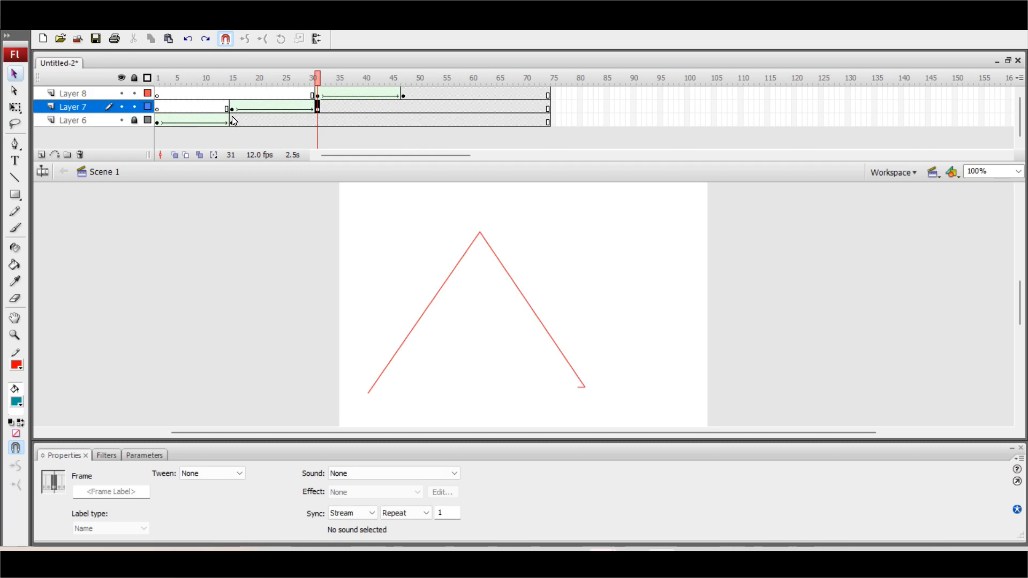
left_click(318, 111)
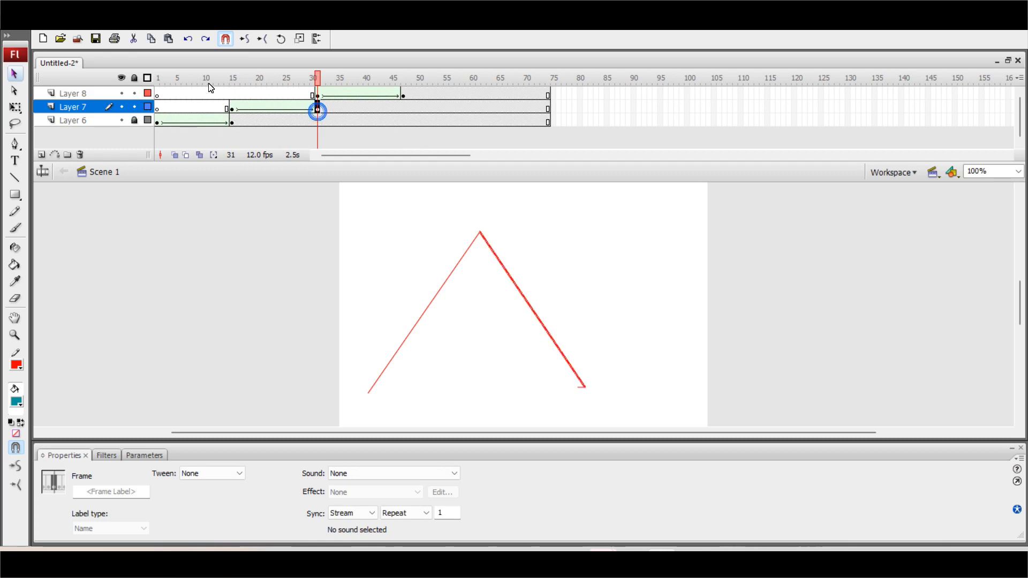
left_click_drag(195, 78, 552, 94)
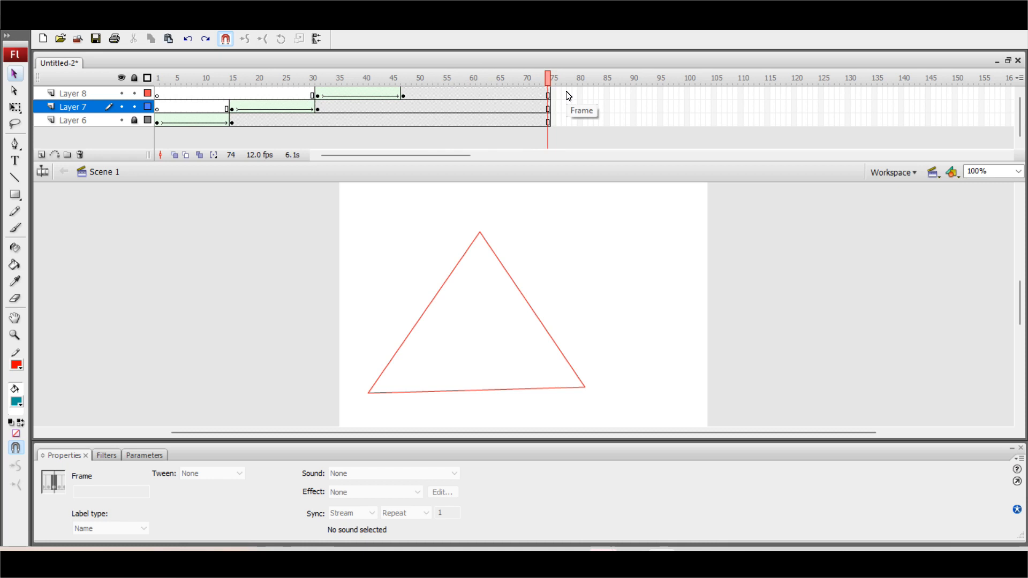